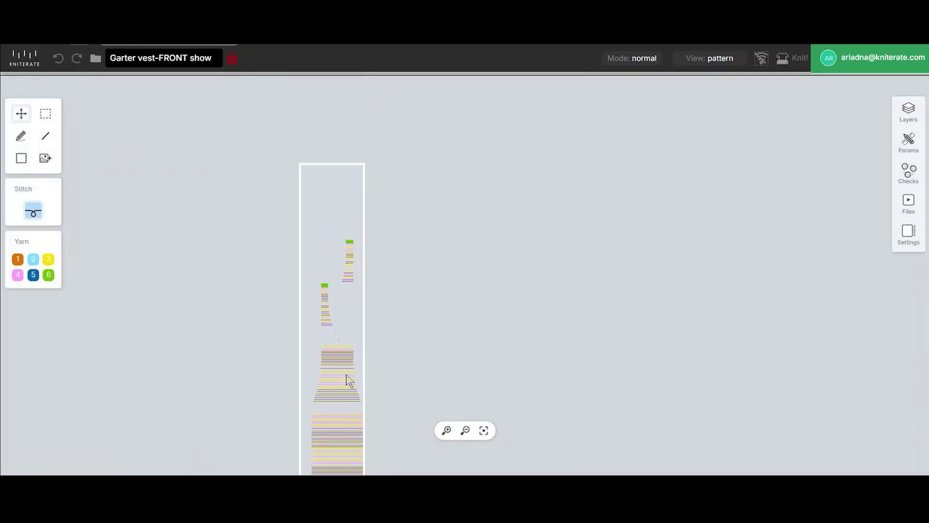
Step: Examine the body, armhole shaping and shoulder sections of the finished garter vest front pattern
scroll(347, 379, "up", 5)
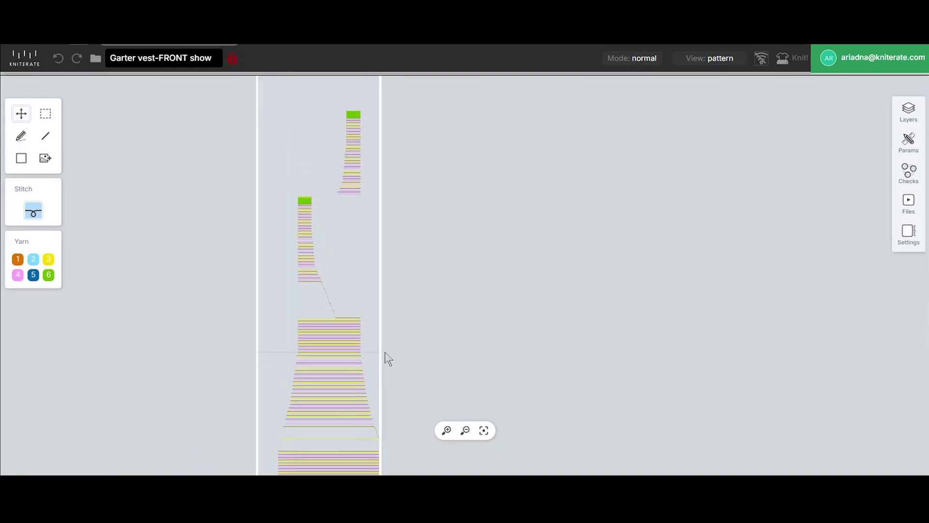
scroll(388, 358, "up", 4)
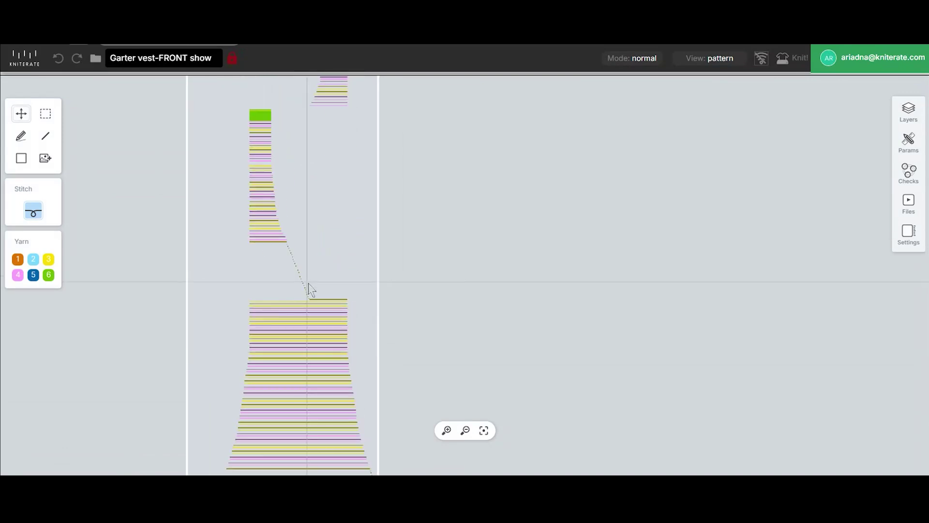
scroll(308, 286, "up", 3)
left_click_drag(339, 295, 317, 334)
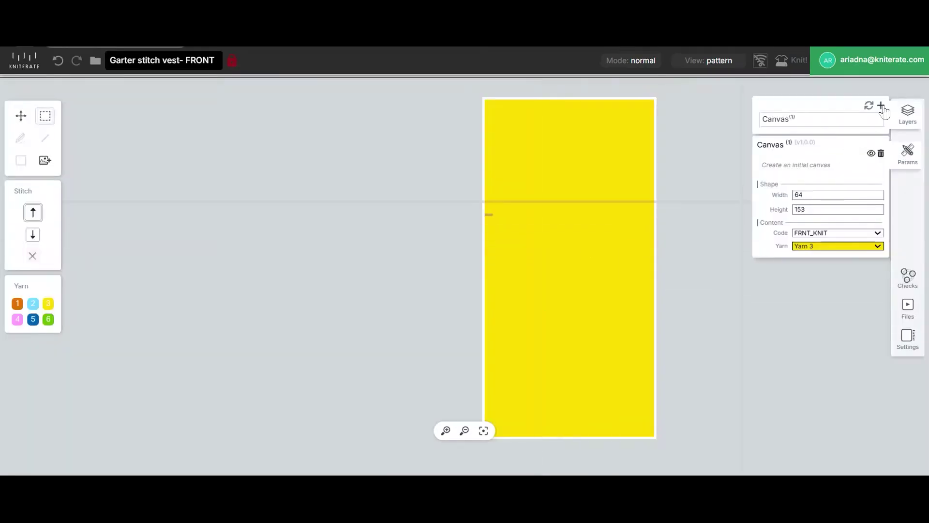
Step: Load the vest pattern from a text file using Yarn 3, with knit rows set to roller 550 stitch 9 speed 400
left_click(881, 107)
left_click(851, 140)
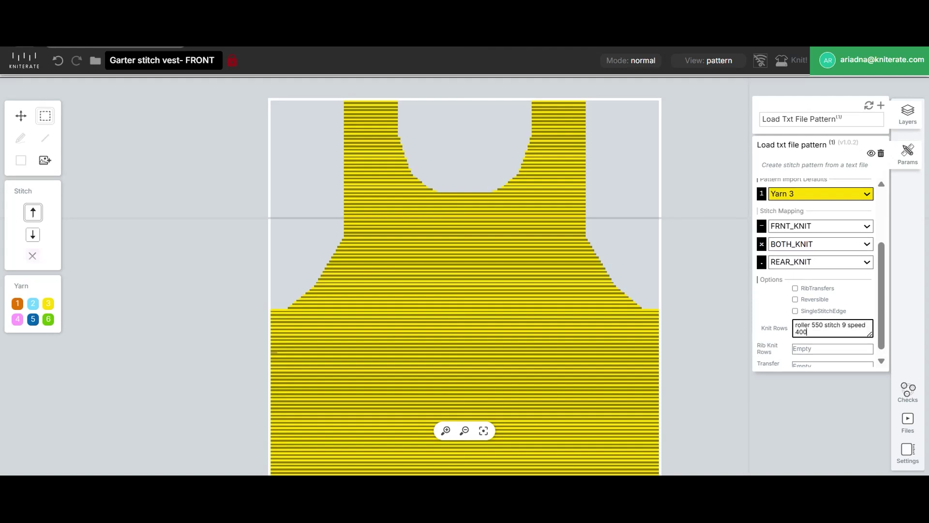
scroll(833, 289, "down", 1)
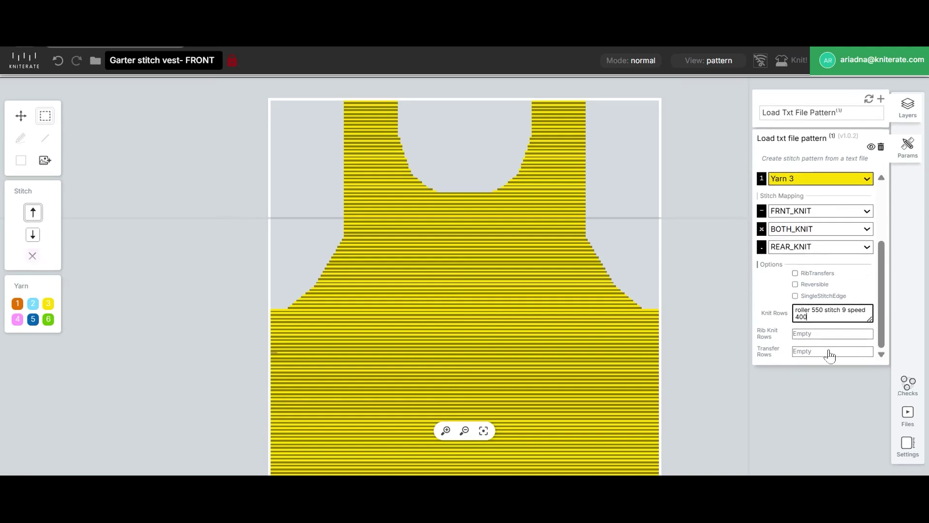
Step: Add a Waste + cast on layer applied to the pattern's lowest row, from (1,1) to (180,1)
left_click(881, 100)
left_click(823, 185)
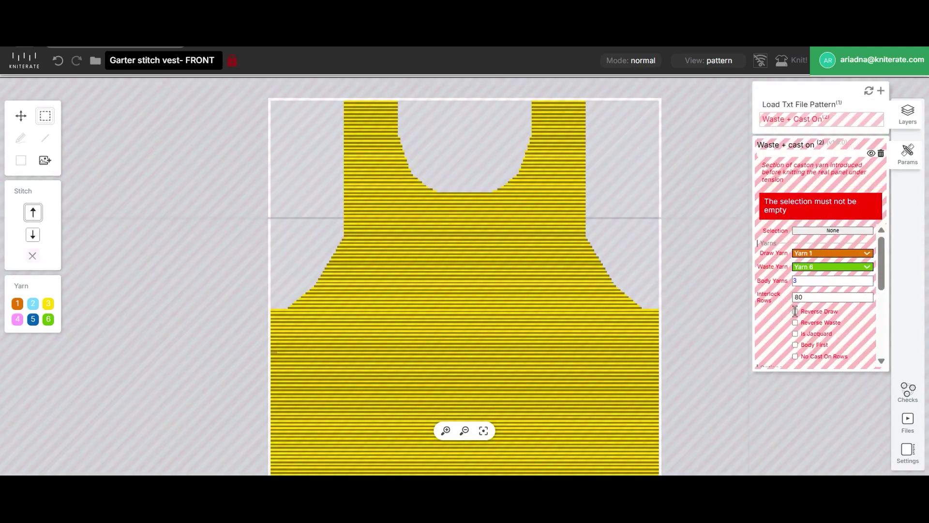
left_click(830, 251)
scroll(552, 425, "down", 3)
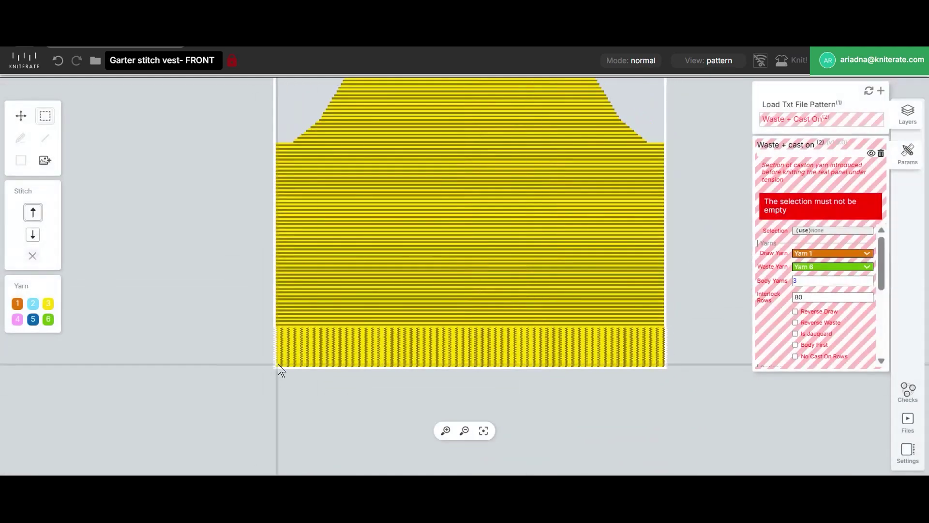
left_click_drag(280, 372, 537, 371)
left_click_drag(671, 373, 675, 372)
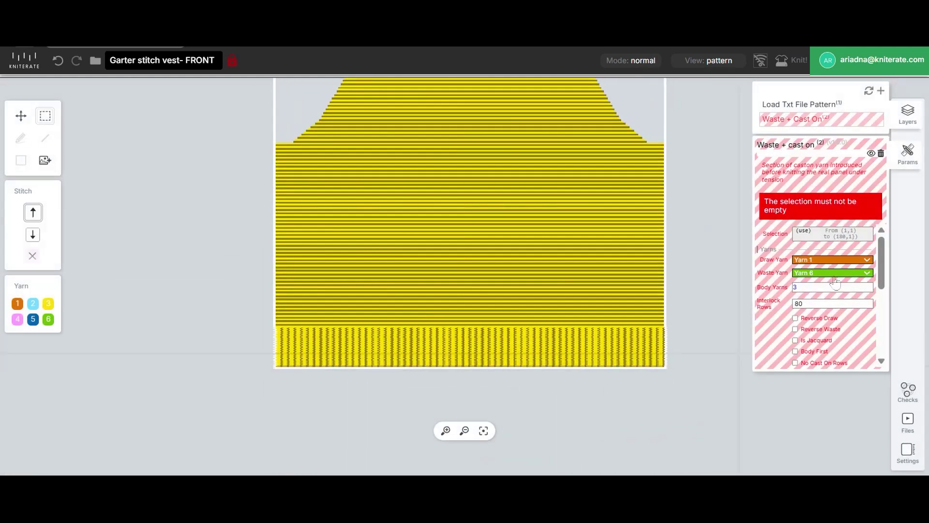
left_click(845, 241)
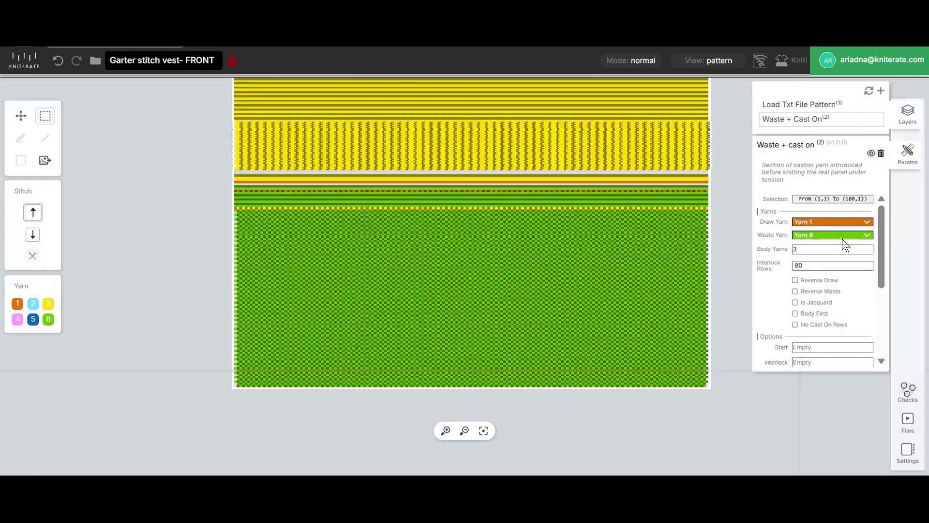
Step: Set the cast-on layer's body yarns to 3 4 and its transfer options to roller 0 stitch 0 speed 150
left_click(817, 252)
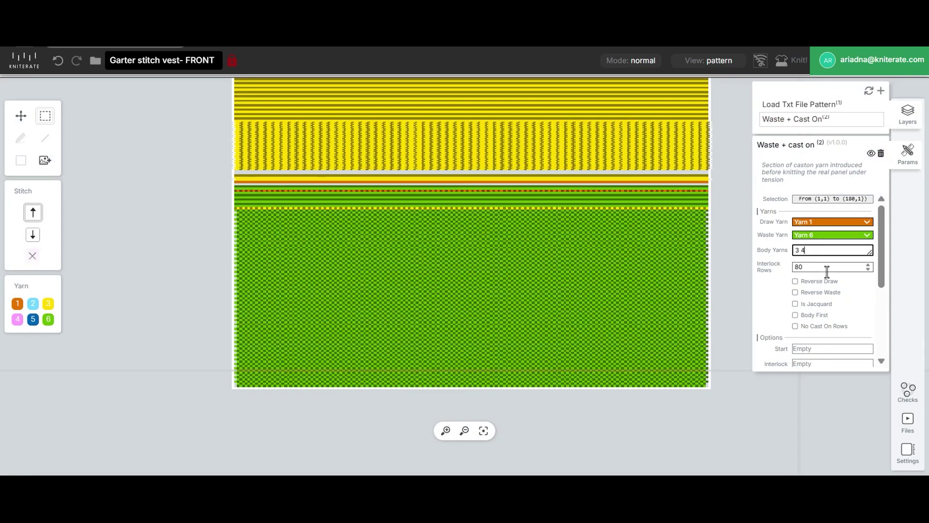
left_click(744, 315)
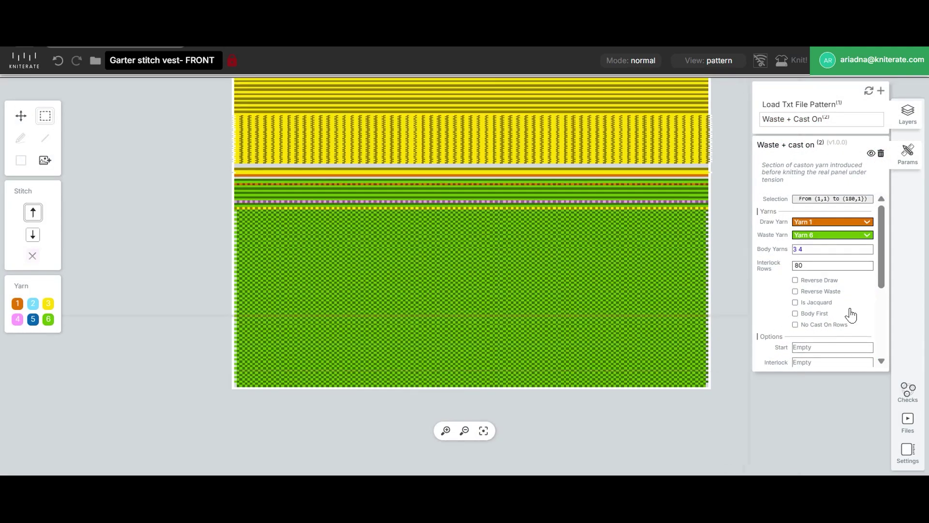
left_click_drag(883, 264, 872, 354)
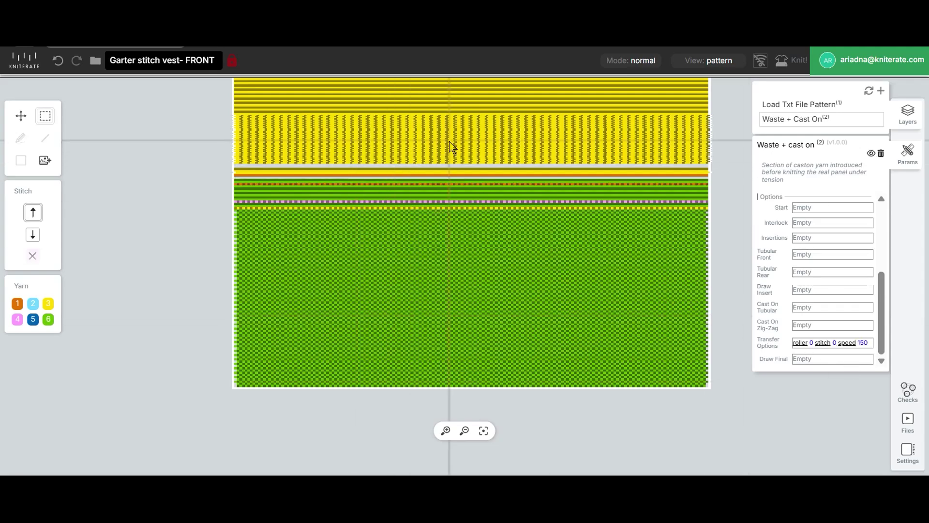
Step: Show the pattern in stitch view and delete transfer row 101 below the ribbing
scroll(452, 146, "up", 5)
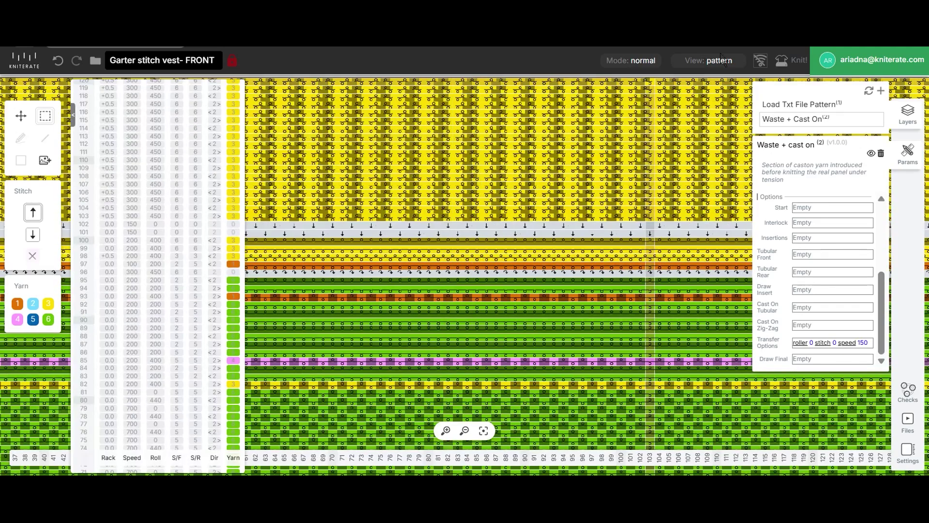
left_click(721, 64)
left_click(697, 94)
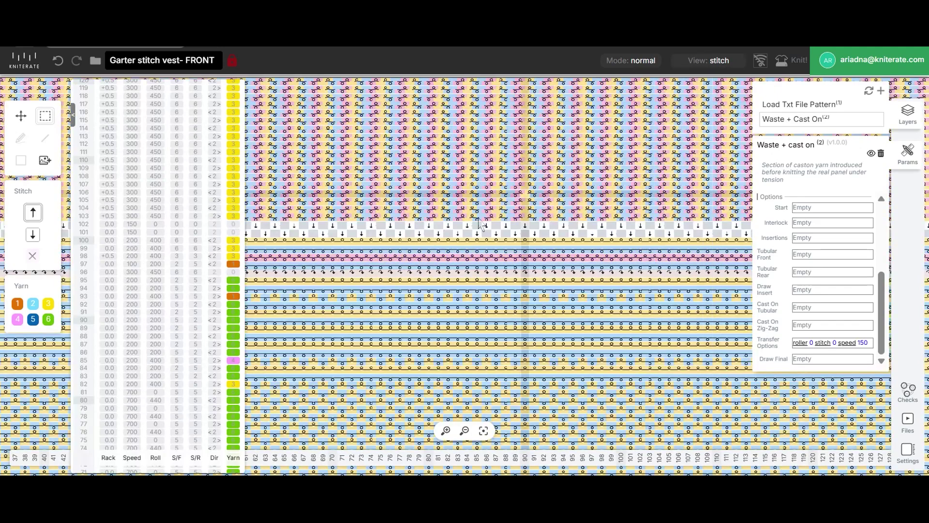
right_click(410, 241)
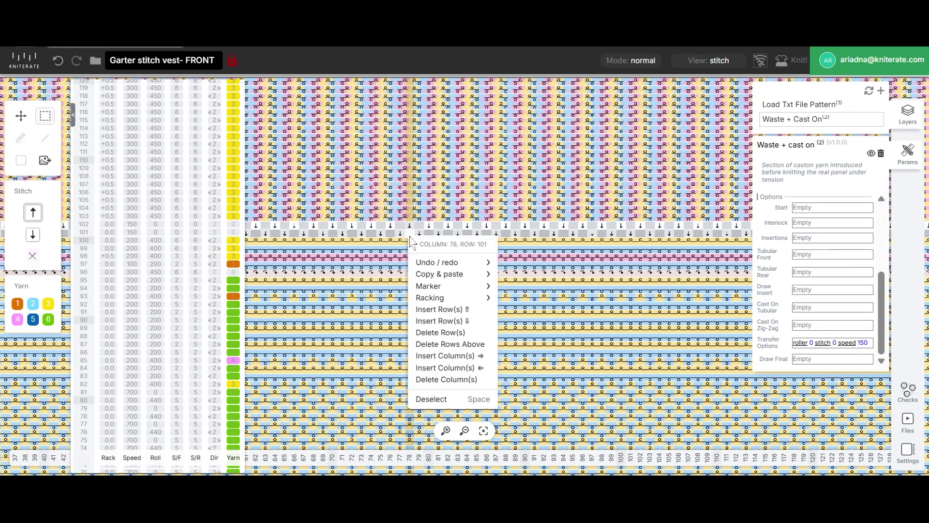
left_click(440, 332)
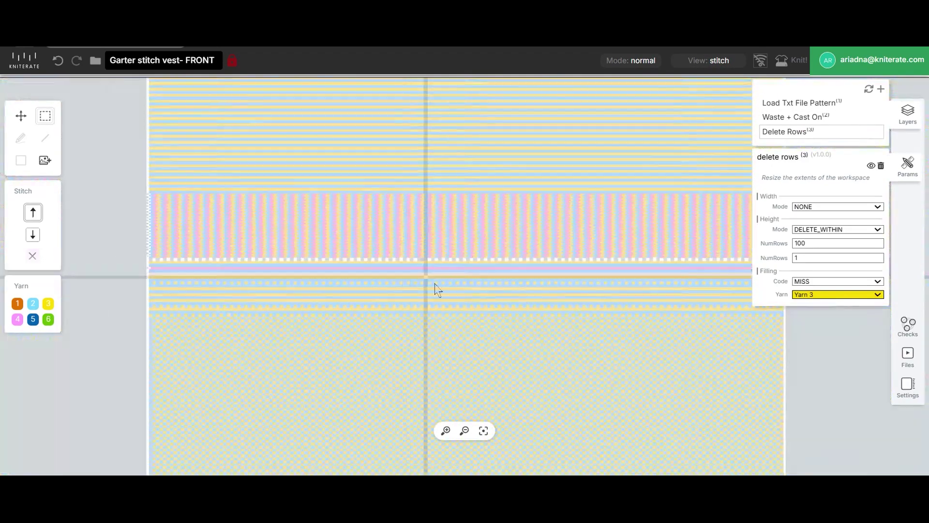
Step: Clear the remaining transfer row below the ribbing by drawing a line of empty stitches across its full width
left_click(46, 144)
left_click(33, 212)
left_click(215, 165)
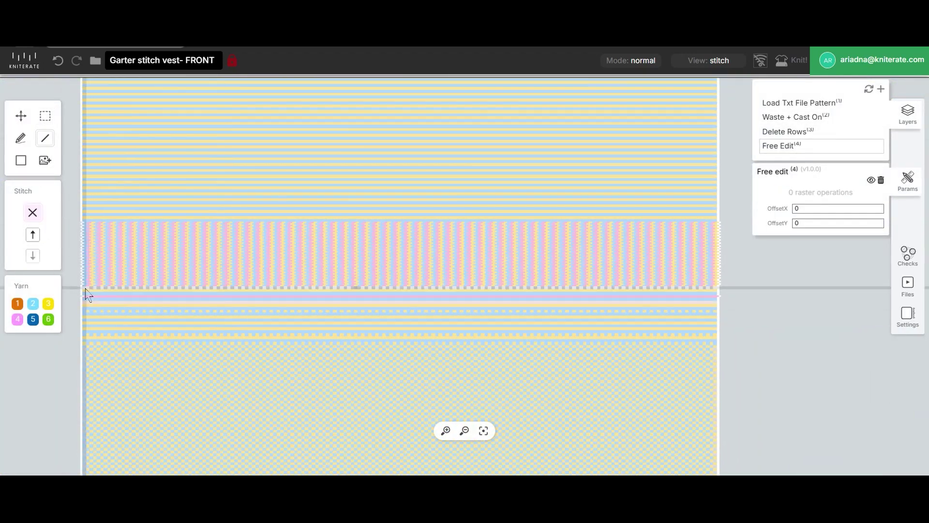
mouse_move(86, 294)
left_mouse_down()
mouse_move(512, 276)
mouse_move(723, 293)
left_mouse_up()
Step: Draw a downward transfer in column 1 and an upward transfer in column 3 of row 101
left_click(21, 139)
left_click(32, 235)
left_click_drag(108, 278, 211, 261)
left_click(32, 255)
scroll(207, 246, "up", 5)
scroll(290, 325, "down", 1)
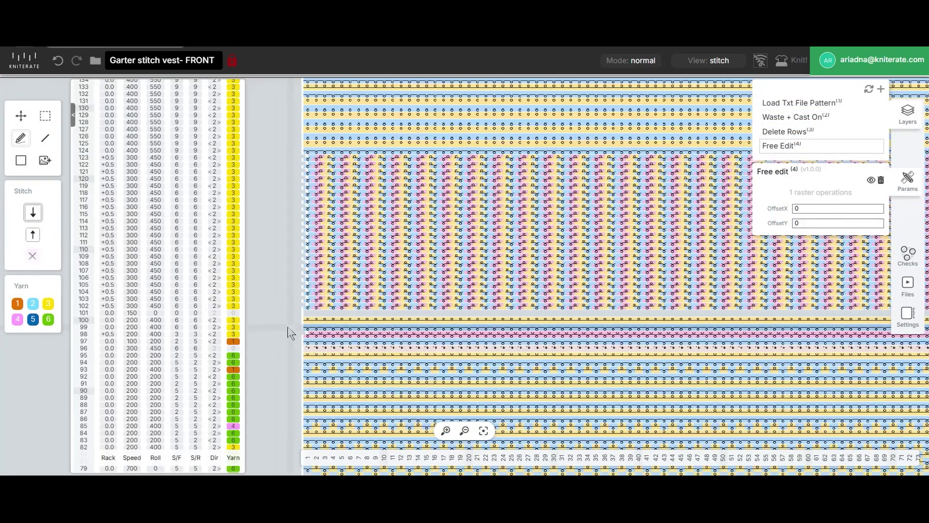
left_click(307, 313)
left_click(32, 235)
left_click(323, 312)
Step: Tile the first three stitches of row 101 horizontally across the full row, with TileY set to 1
left_click(45, 116)
left_click_drag(308, 313, 324, 316)
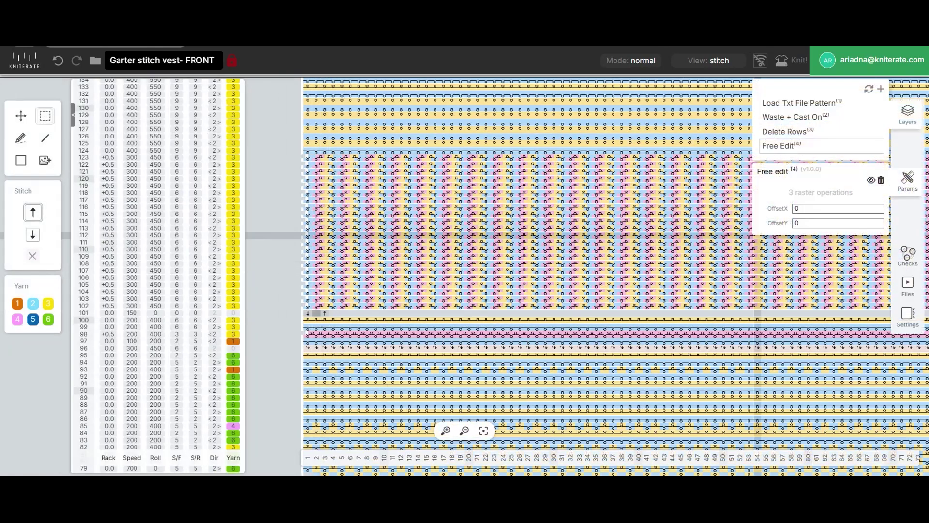
left_click(881, 89)
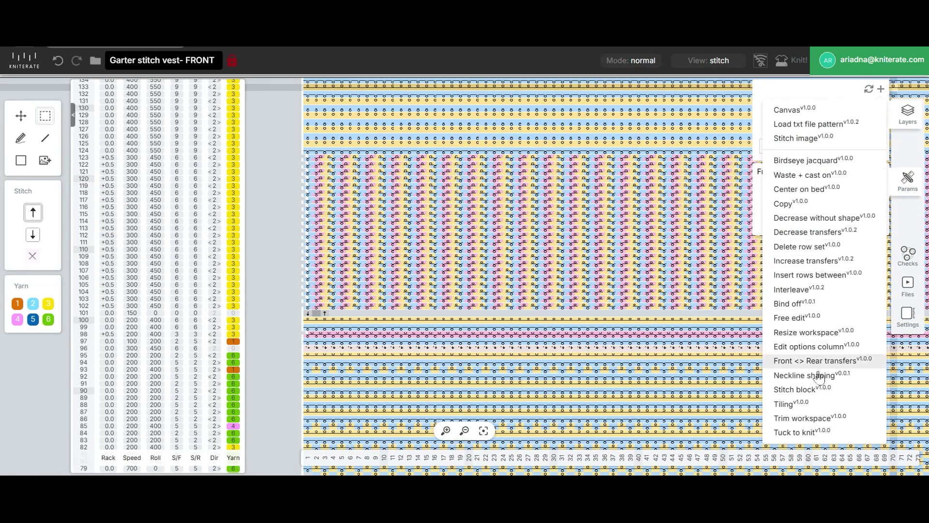
left_click(837, 400)
left_click(852, 315)
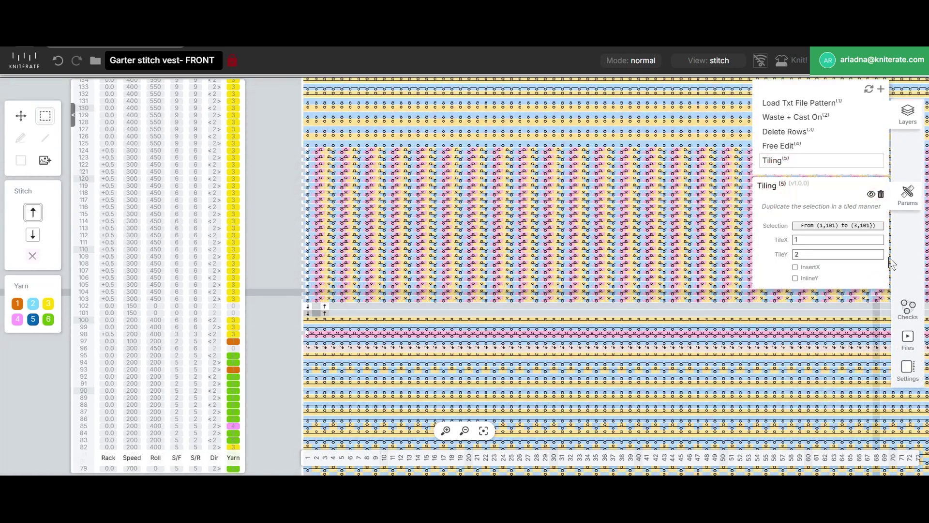
left_click(879, 257)
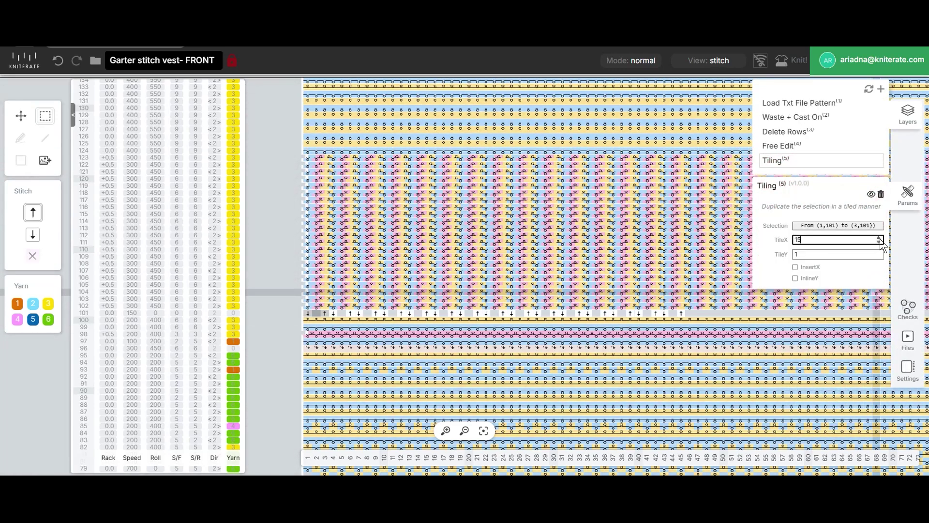
scroll(745, 385, "down", 3)
left_click_drag(757, 386, 314, 387)
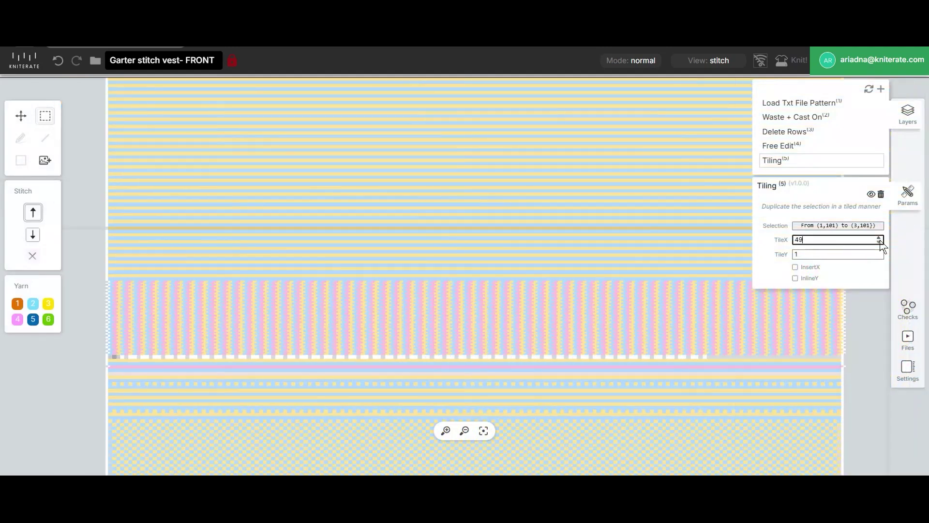
scroll(881, 244, "up", 10)
left_click(909, 193)
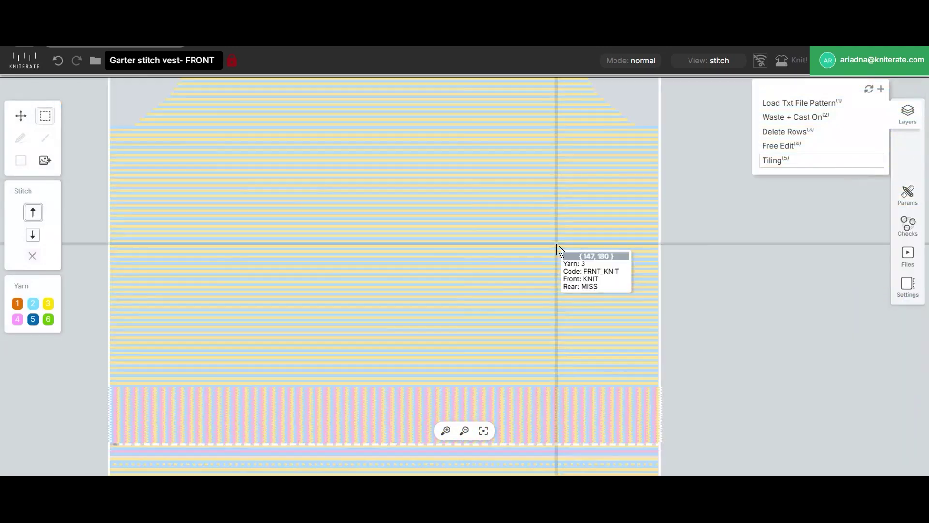
Step: Add a Front <> Rear transfers layer over the body section below the armholes, from (1,123) to (180,227)
left_click(882, 91)
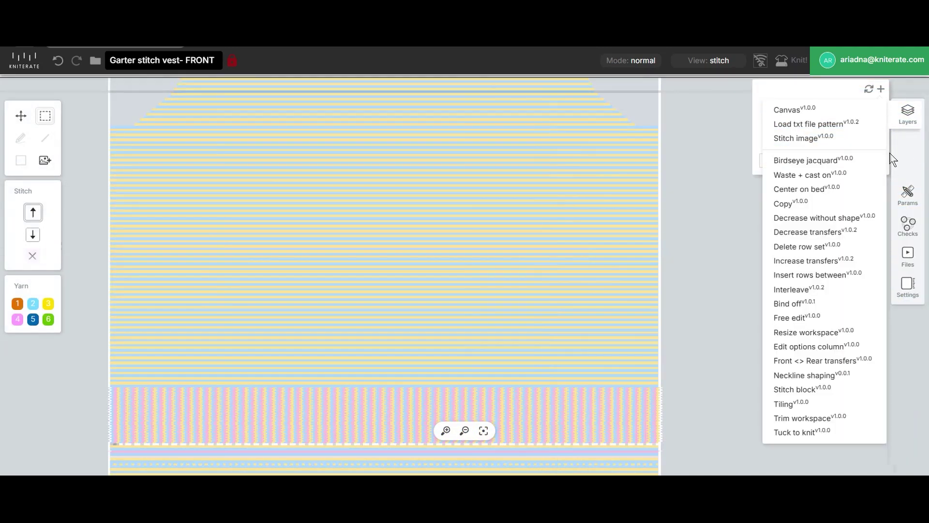
left_click(818, 361)
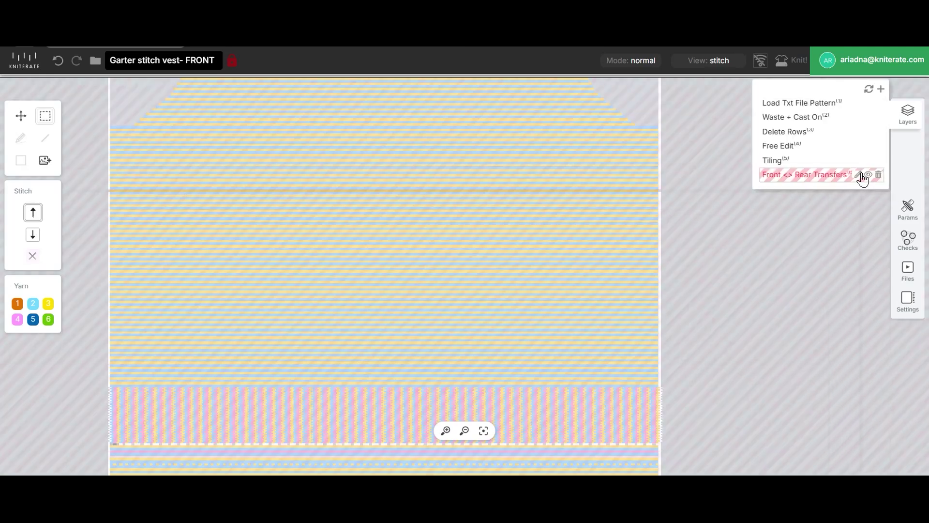
left_click(826, 283)
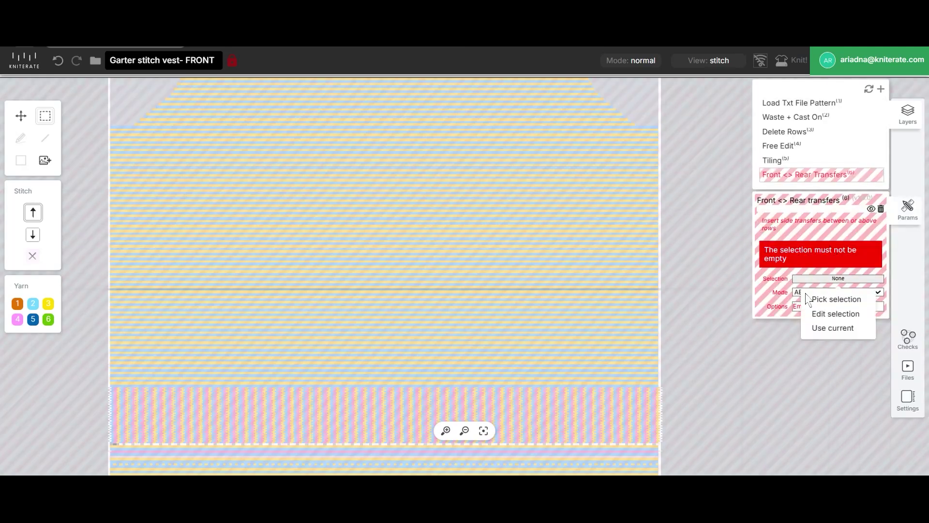
left_click(822, 298)
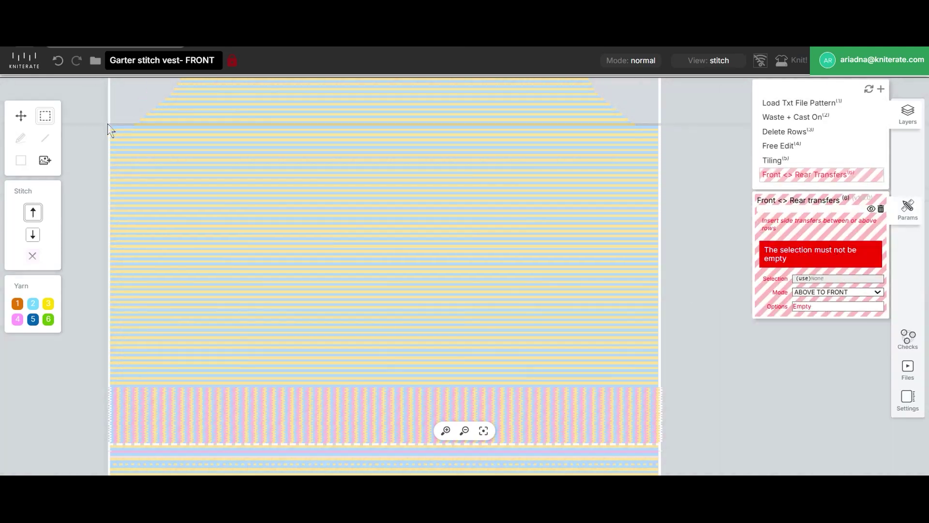
left_click_drag(111, 125, 718, 387)
left_click(825, 283)
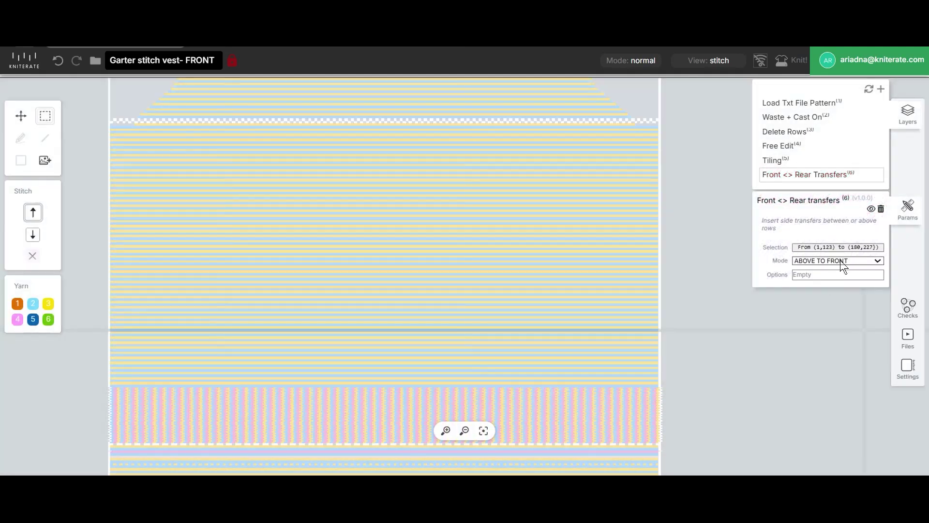
Step: Set the front-rear transfers to BETWEEN ROWS mode with options roller 0 stitch 0 speed 150
left_click(833, 260)
left_click(809, 269)
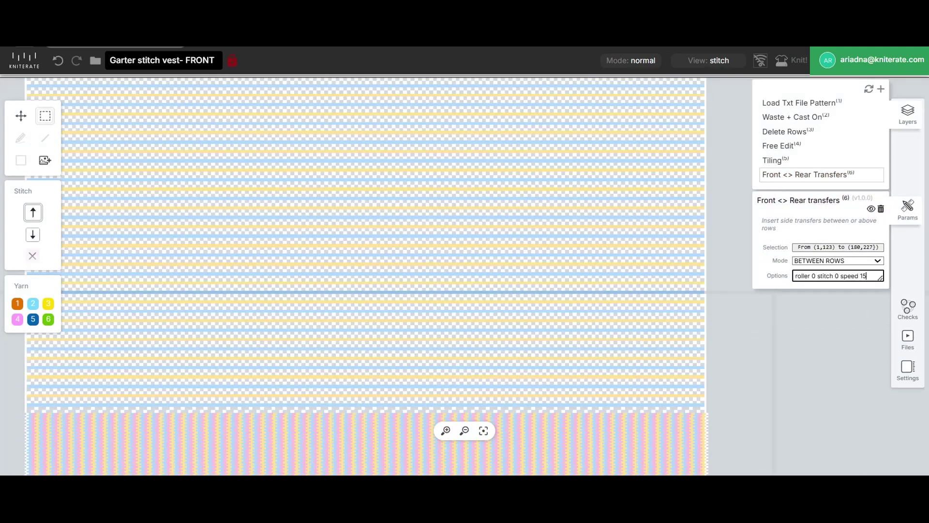
scroll(271, 333, "up", 5)
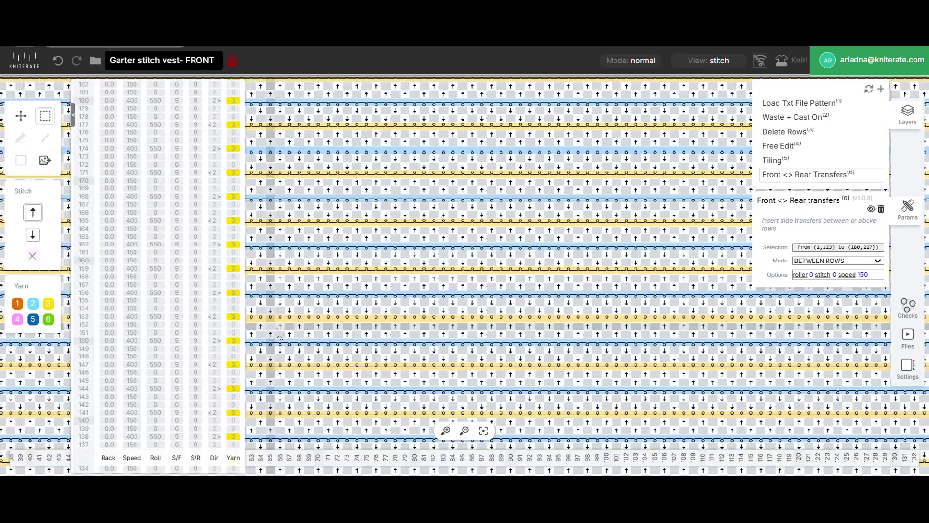
Step: Examine the transfer rows up to where the armhole shaping begins at the body's left edge
scroll(396, 295, "down", 5)
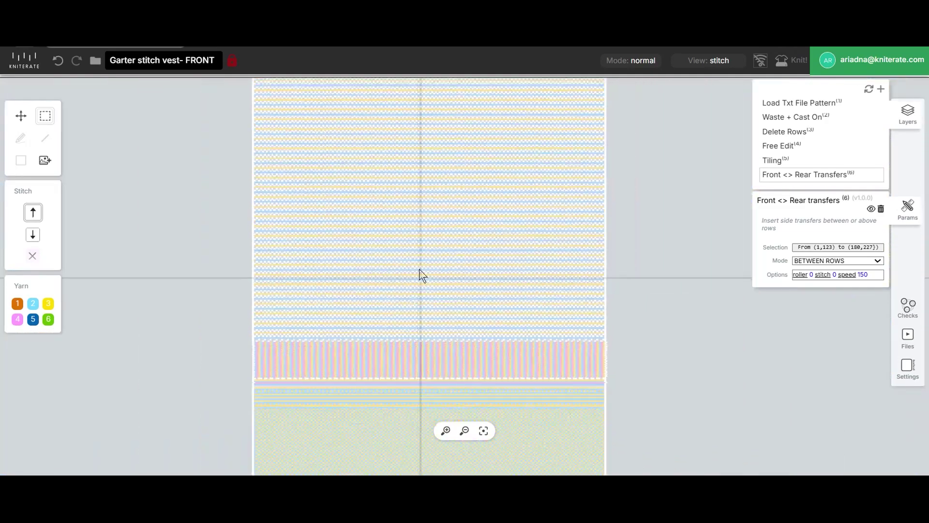
left_click_drag(417, 222, 510, 407)
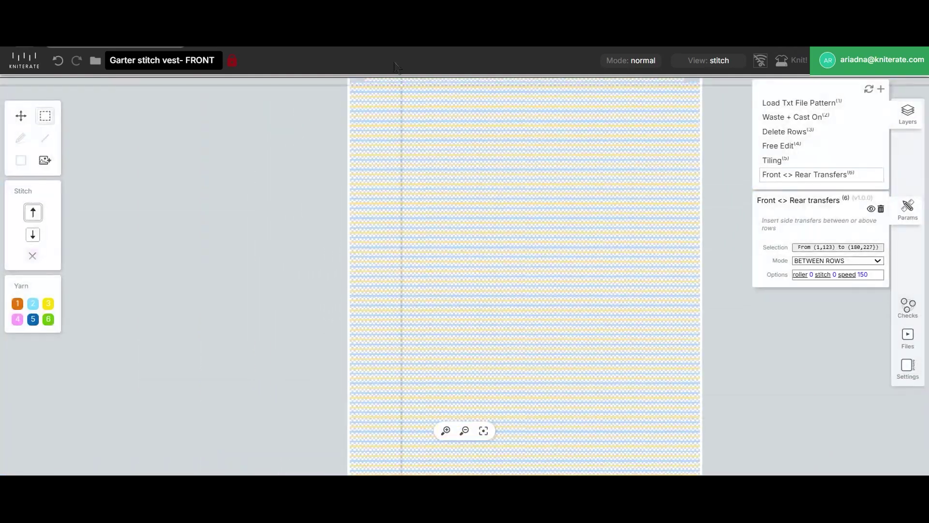
left_click_drag(407, 121, 399, 190)
scroll(399, 196, "down", 3)
scroll(342, 324, "up", 8)
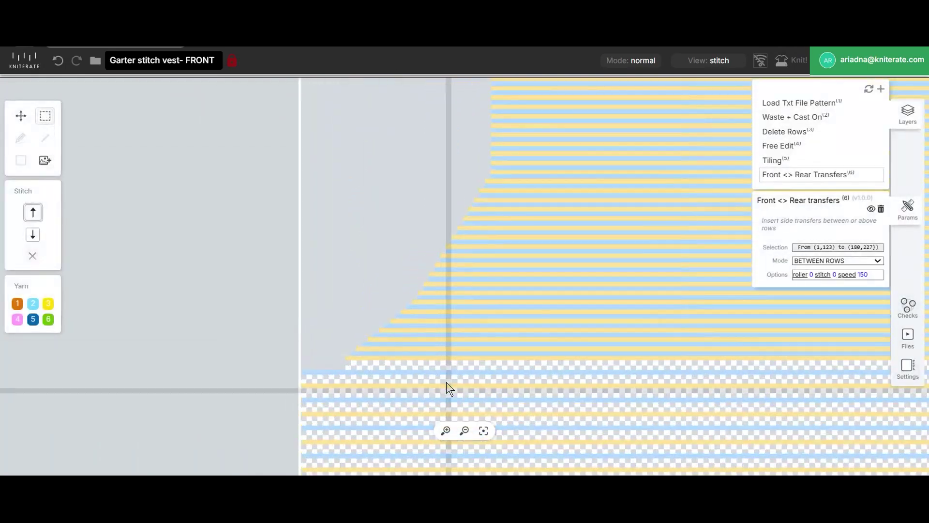
scroll(449, 281, "up", 3)
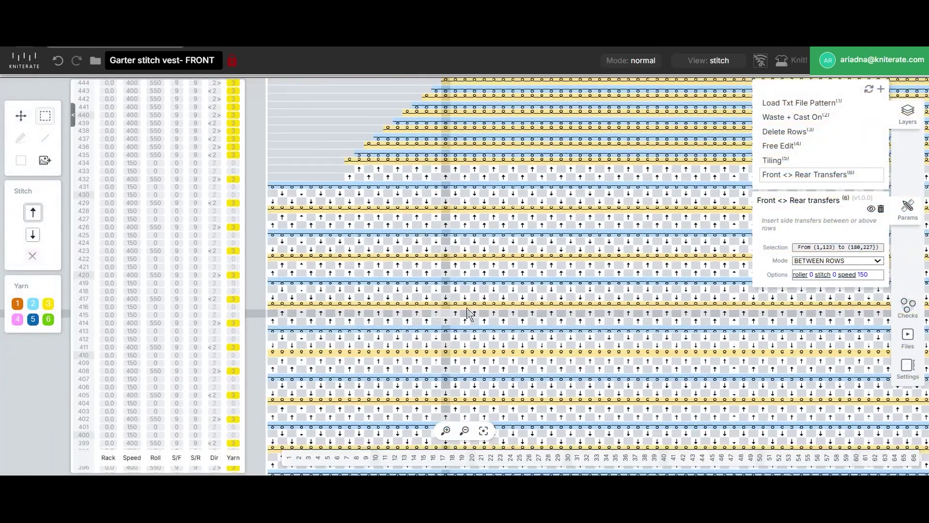
Step: Erase stitches 1 to 8 of row 432 at the body's left edge, leaving the armhole stitches free
left_click_drag(467, 307, 476, 304)
left_click(901, 227)
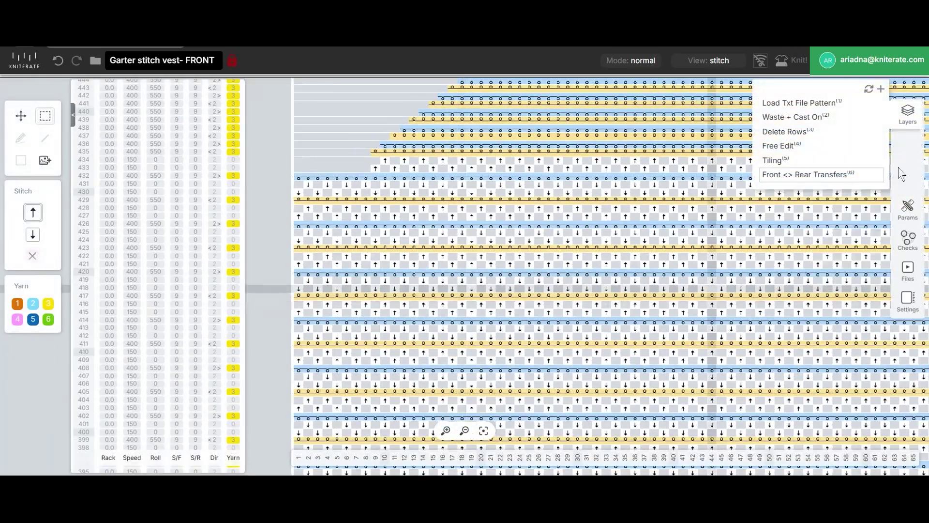
left_click(908, 116)
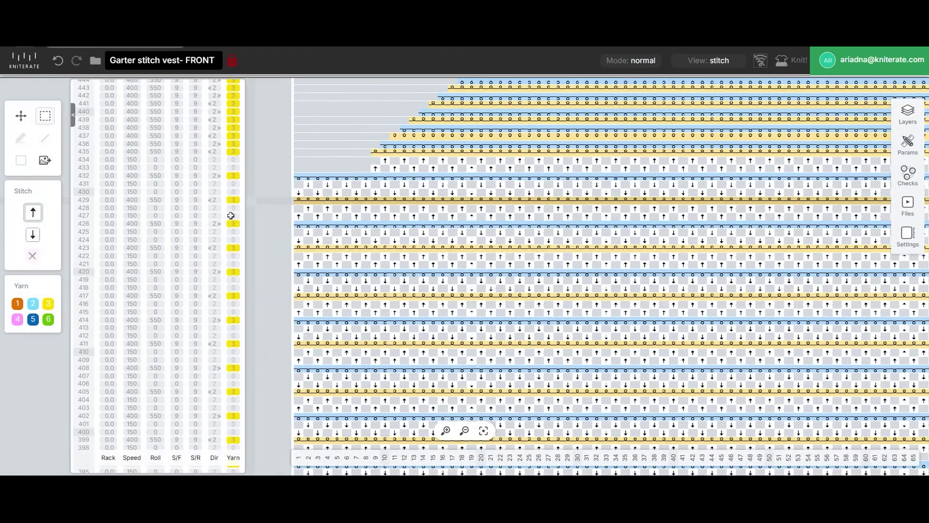
left_click(65, 184)
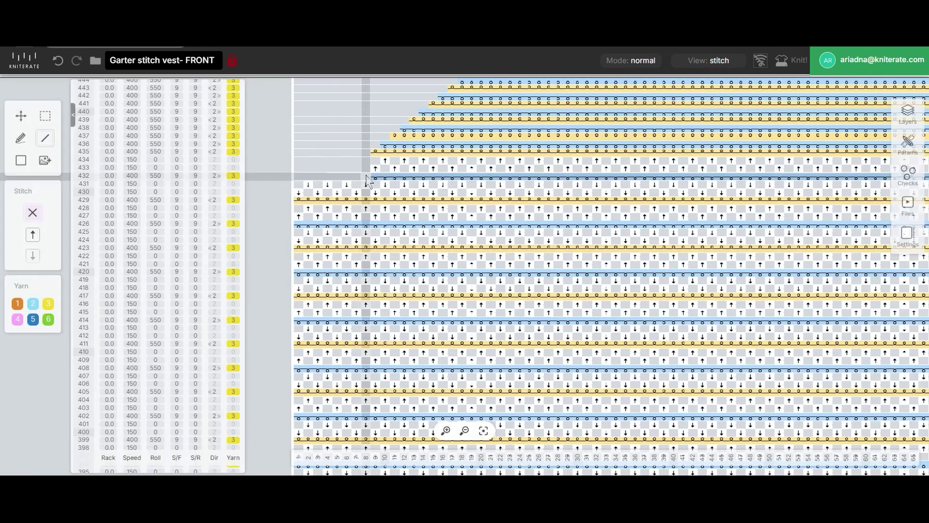
Step: Add a Bind off layer over the left armhole stitches from (1,431) to (8,431), with KnitFirstStitch and MoveLast enabled
left_click(911, 124)
left_click(880, 89)
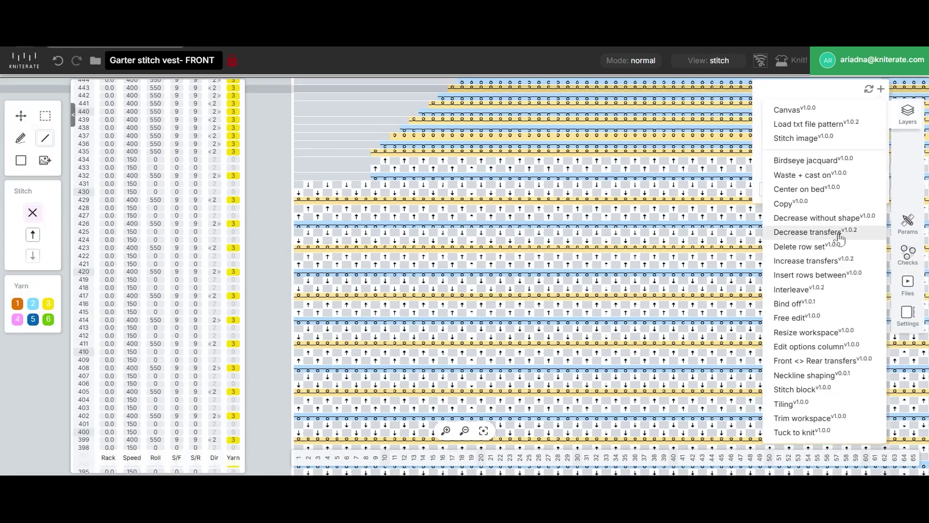
left_click(793, 301)
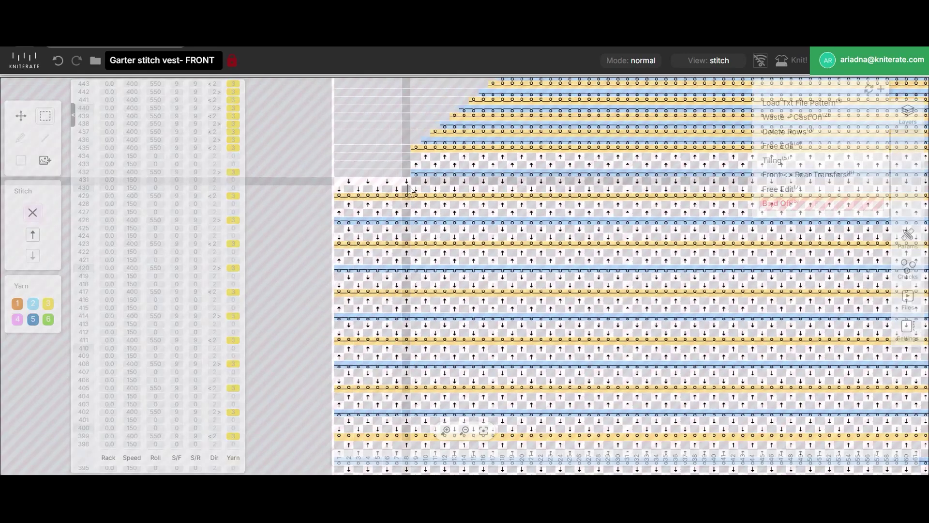
left_click(864, 206)
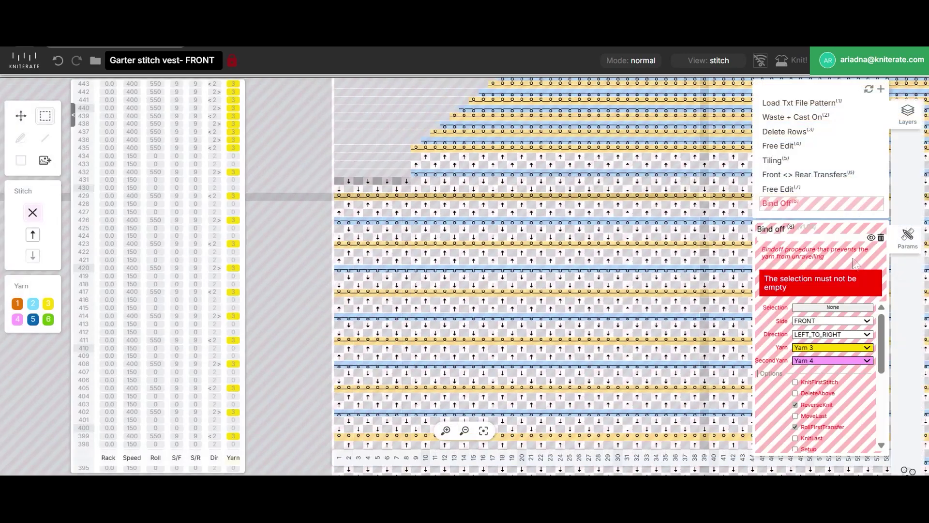
left_click(849, 310)
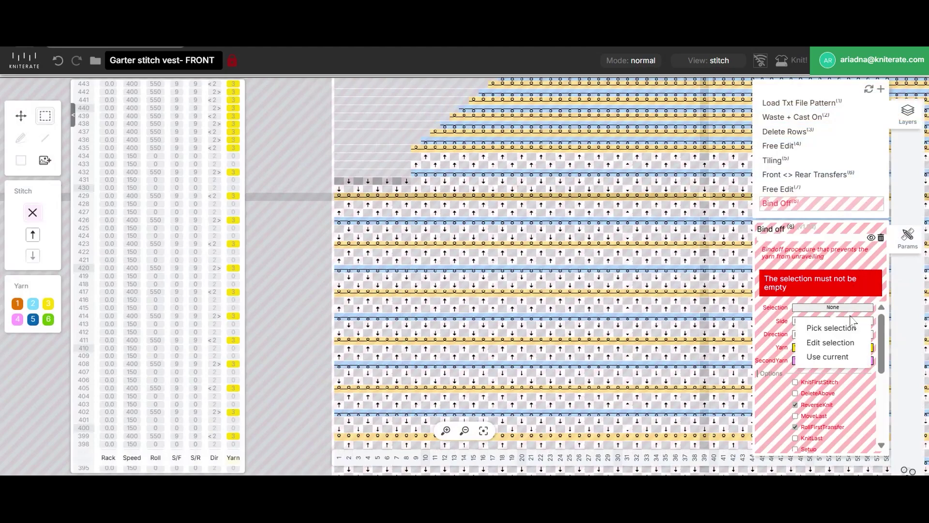
left_click(847, 362)
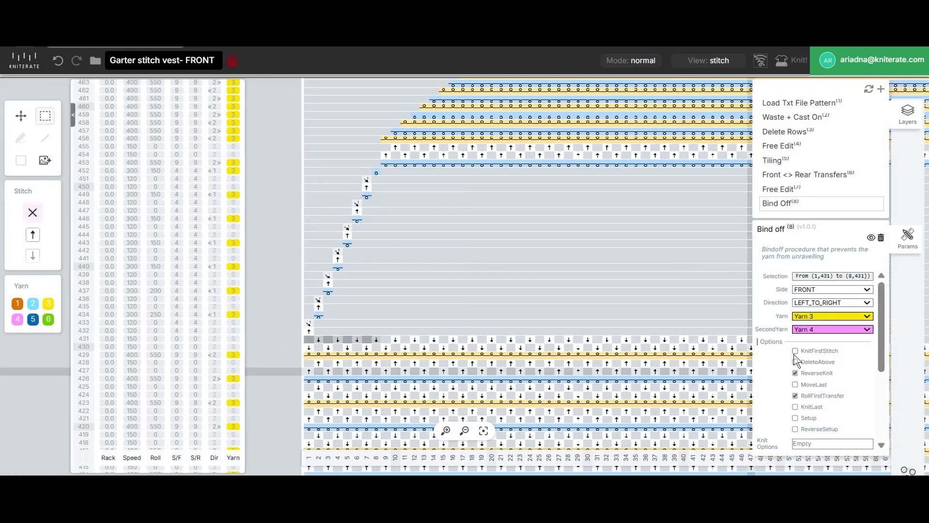
left_click(795, 351)
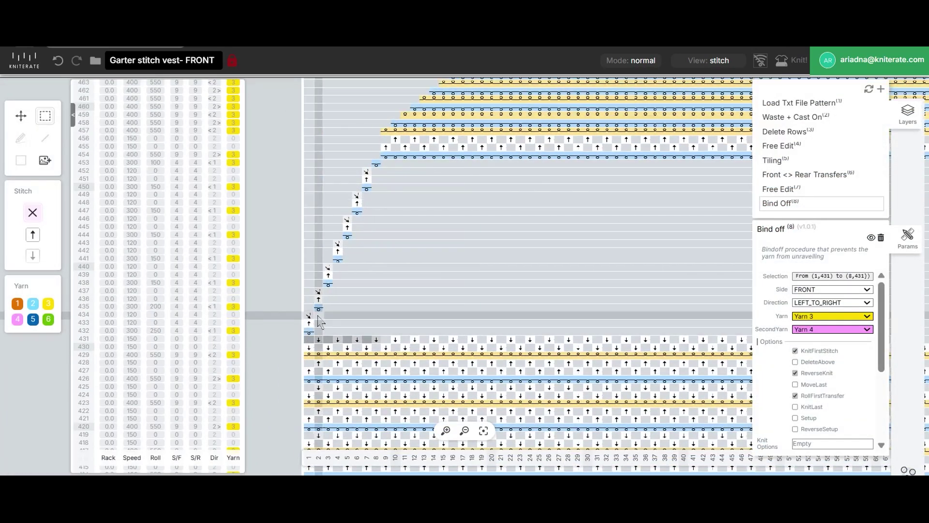
left_click(795, 385)
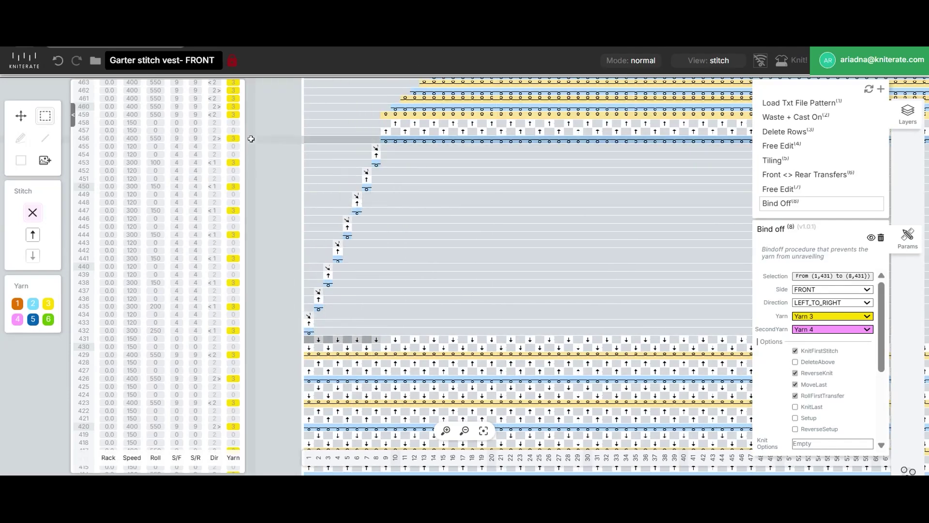
Step: Copy the transfers at columns 165 to 172 of rows 457 and 458 and paste them at columns 173 to 180
left_click_drag(674, 216, 204, 261)
scroll(622, 280, "down", 1)
left_click_drag(621, 279, 252, 287)
scroll(576, 180, "up", 1)
scroll(578, 182, "up", 2)
left_click_drag(544, 236, 614, 288)
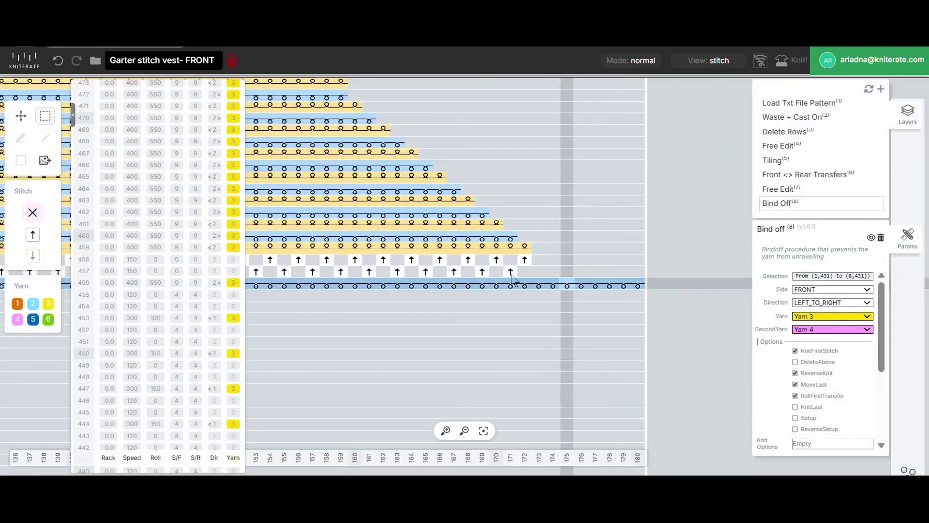
left_click(43, 164)
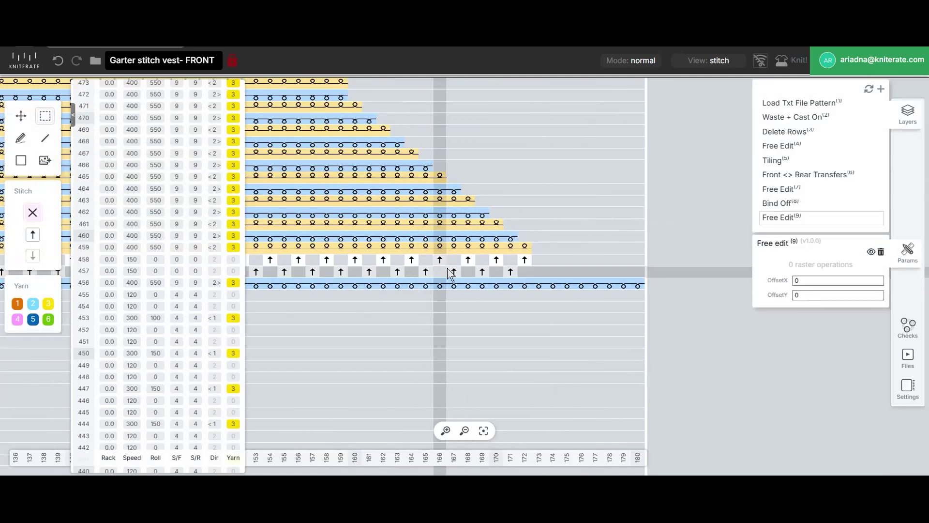
left_click_drag(425, 274, 524, 264)
right_click(522, 271)
left_click(653, 310)
right_click(540, 272)
mouse_move(567, 311)
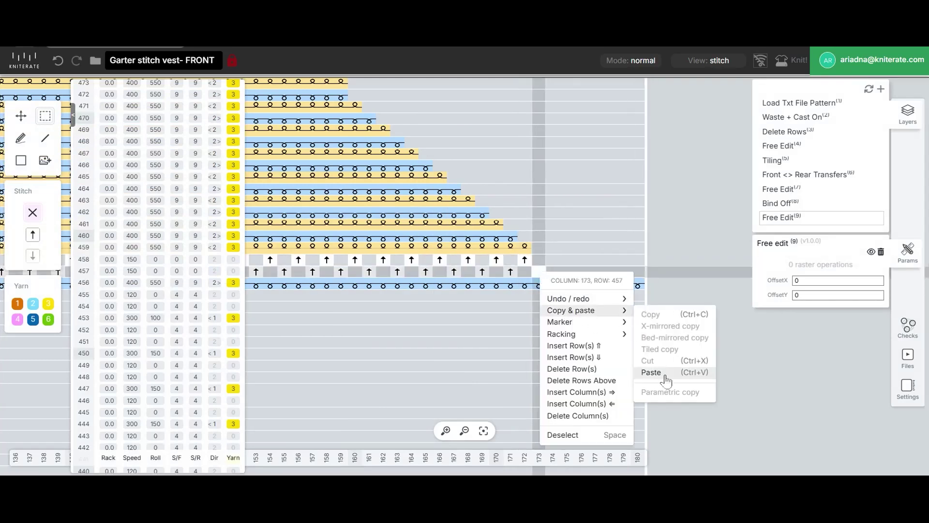
left_click(650, 372)
left_click(534, 271)
left_click(591, 284)
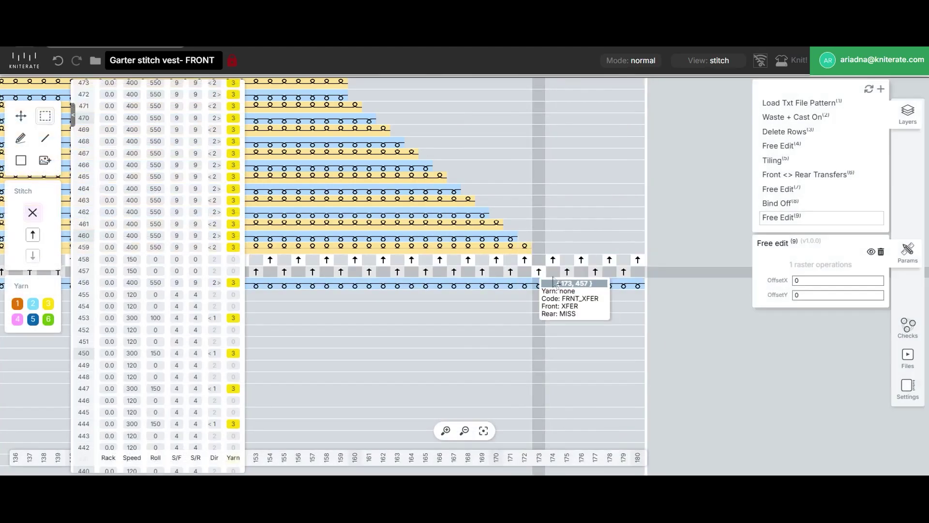
Step: Add a Bind off layer over the right armhole stitches from (173,458) to (180,458)
left_click(881, 89)
left_click(790, 299)
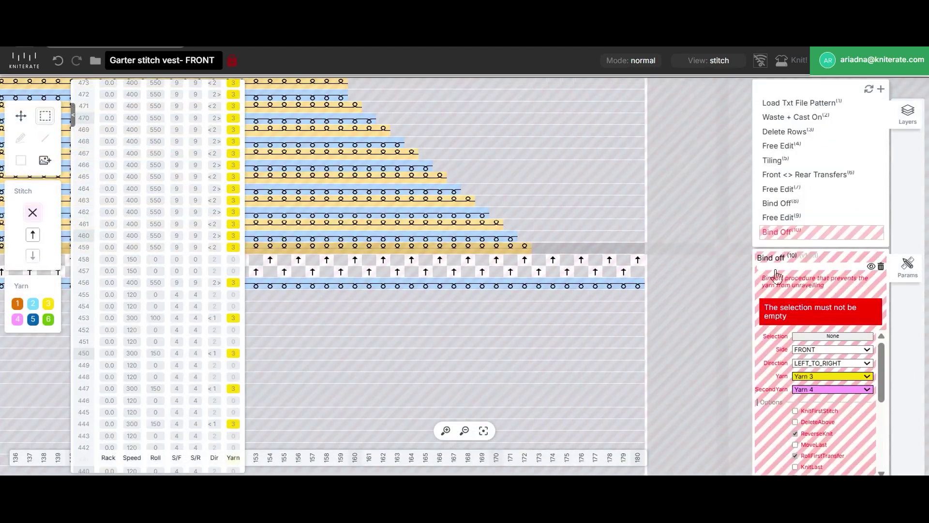
left_click(830, 356)
left_click_drag(539, 260, 638, 260)
left_click(810, 343)
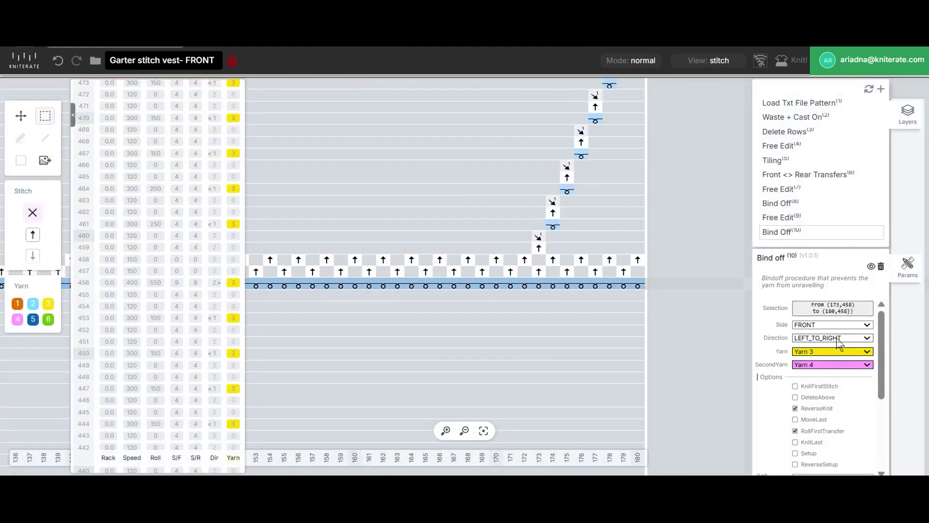
Step: Set the right armhole bind off to side REAR and direction RIGHT_TO_LEFT, with KnitFirstStitch and MoveLast enabled
left_click(837, 374)
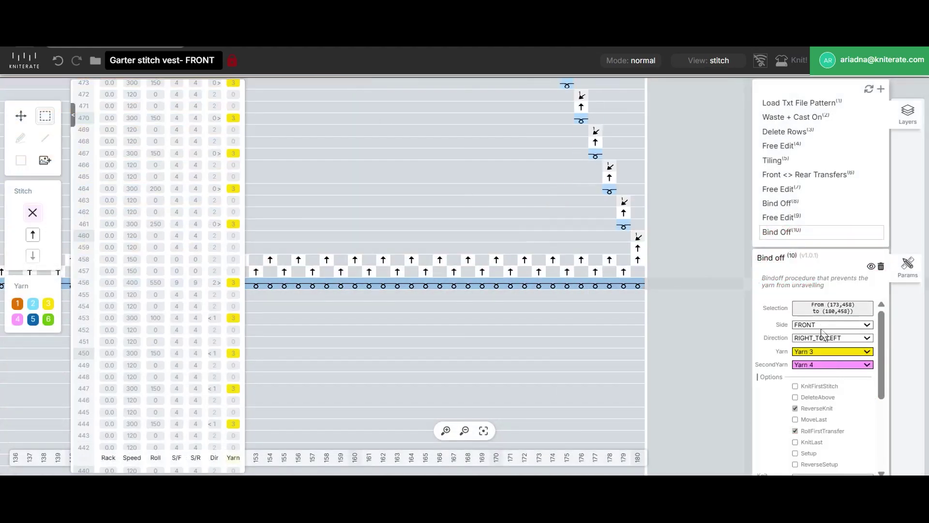
left_click(795, 386)
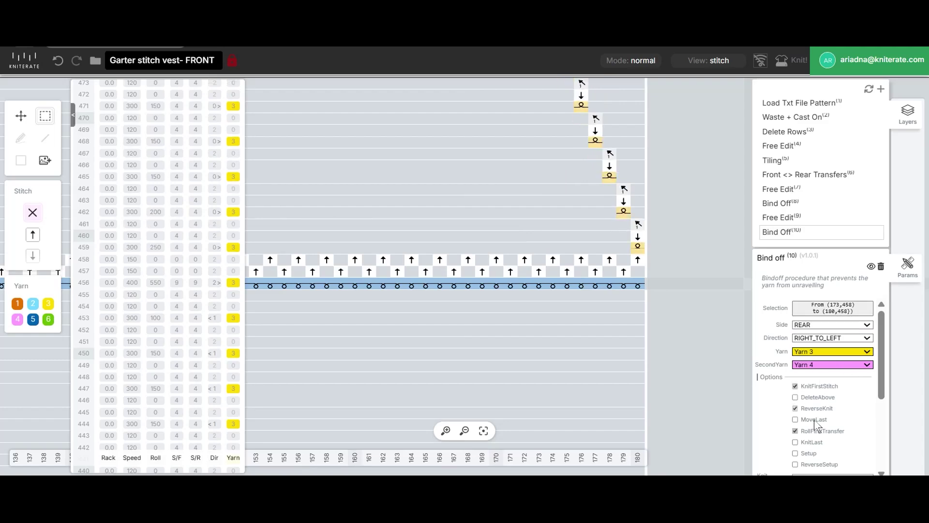
scroll(604, 294, "down", 3)
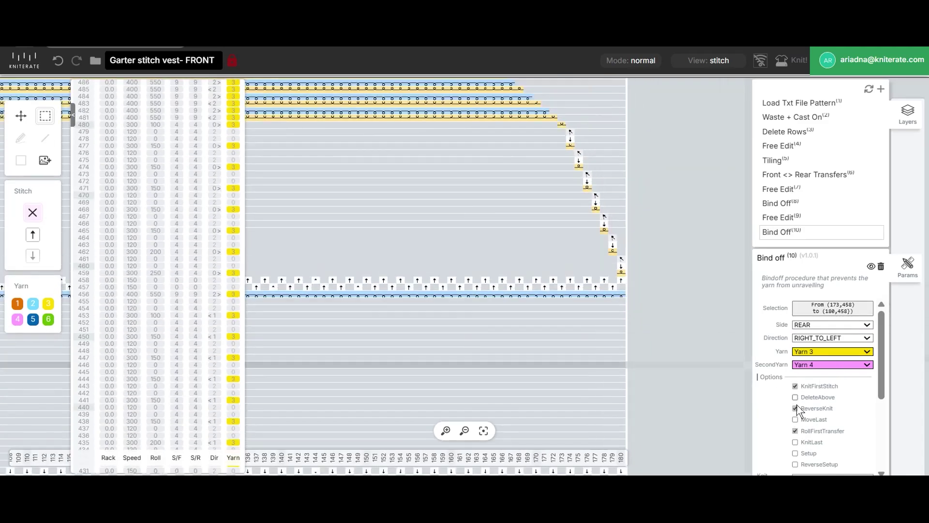
left_click(795, 419)
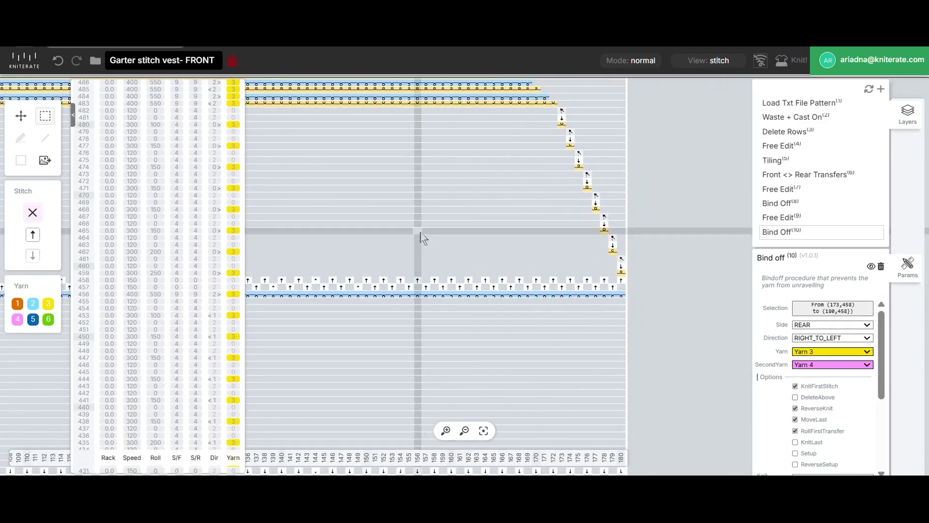
Step: Erase the protruding edge stitches on both armhole slopes from row 484 upward so the decreases fall every two rows
scroll(503, 298, "down", 5)
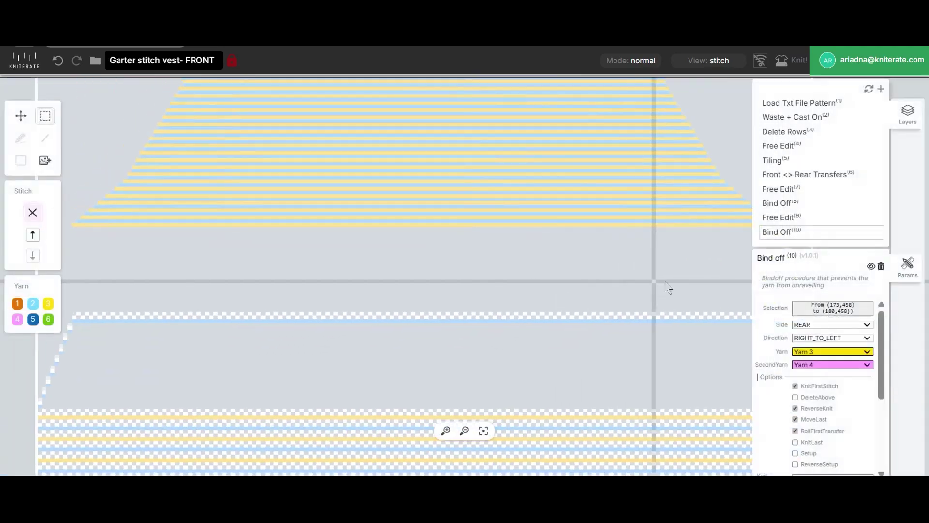
left_click(898, 125)
left_click(908, 145)
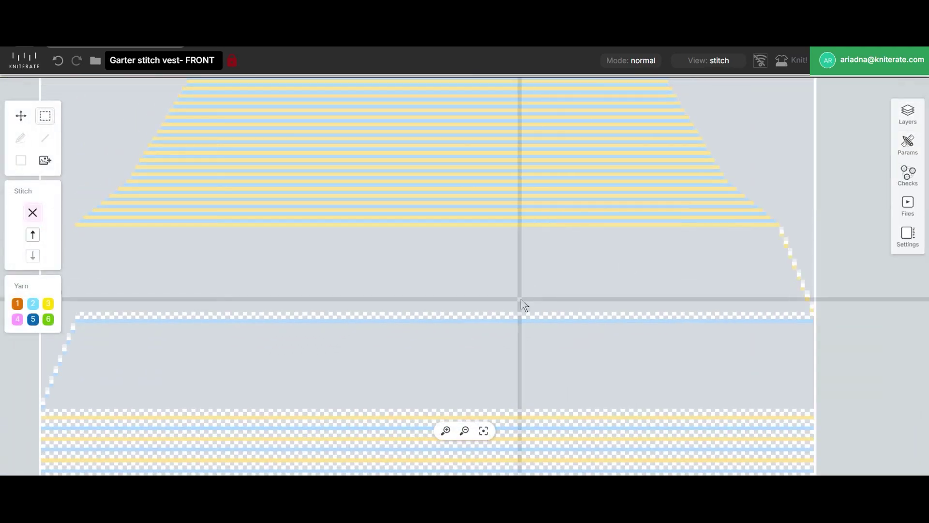
scroll(546, 282, "left", 2)
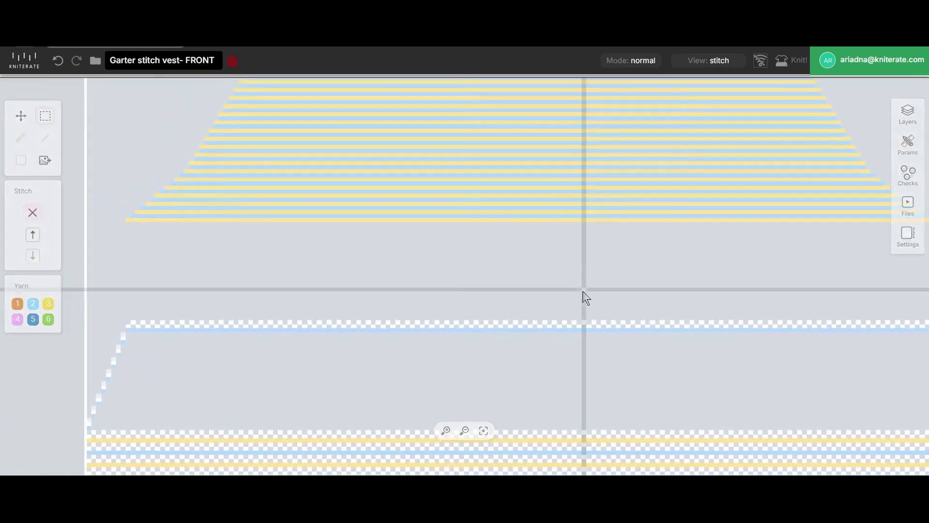
scroll(311, 251, "up", 8)
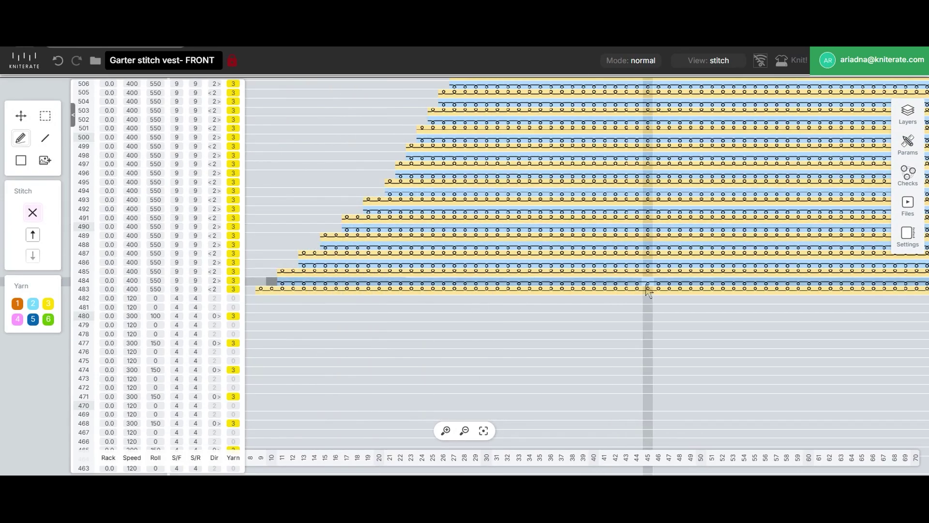
left_click_drag(801, 328, 492, 374)
left_click_drag(640, 379, 266, 428)
left_click_drag(827, 349, 233, 417)
left_click_drag(621, 397, 551, 295)
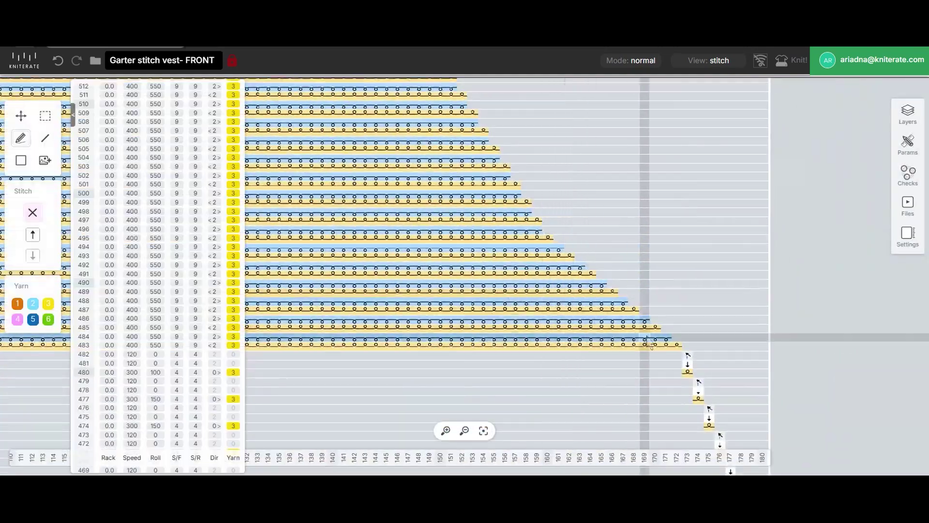
left_click_drag(647, 320, 588, 274)
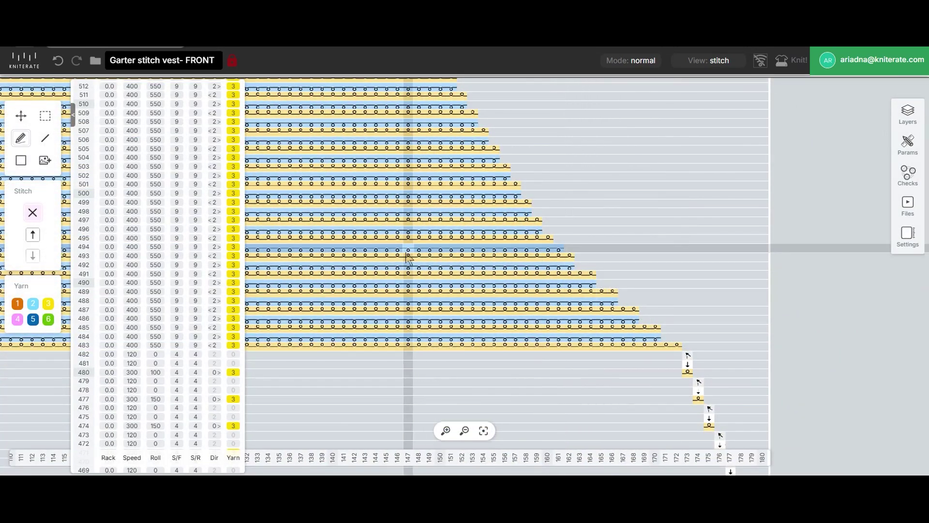
Step: Erase the protruding stitches along both sides of the neckline curve so it steps every two rows, and save the file
left_click_drag(415, 265, 582, 397)
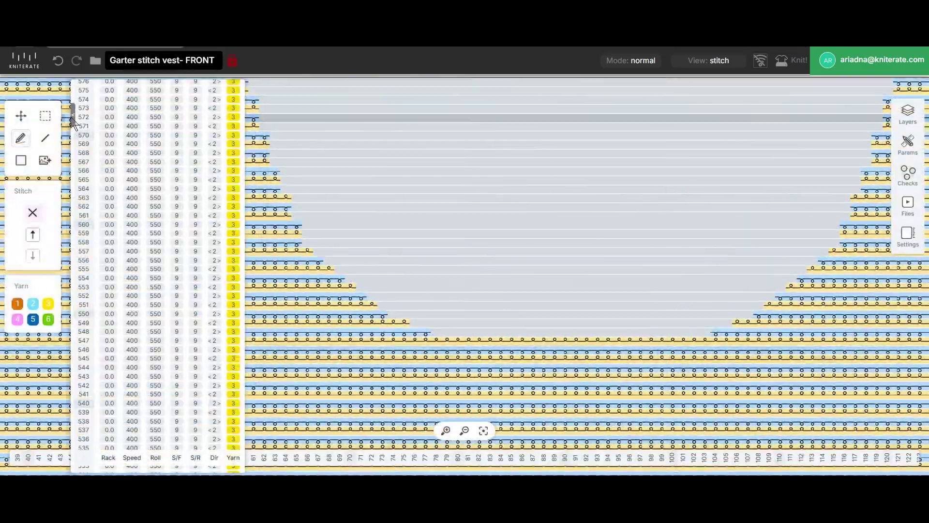
left_click(73, 118)
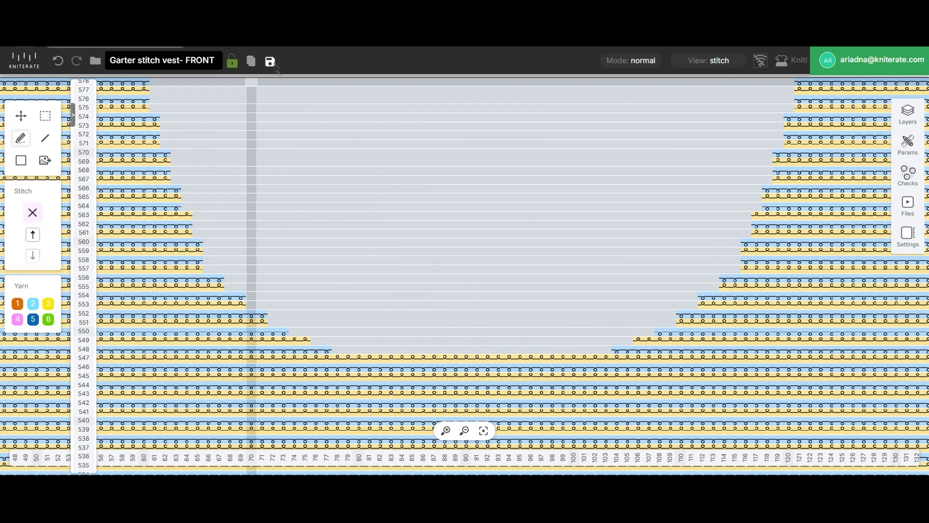
key("ctrl+s")
Step: Add a Front <> Rear transfers layer over the upper section above the armhole bind offs, from (1,483) to (180,598)
scroll(362, 357, "down", 8)
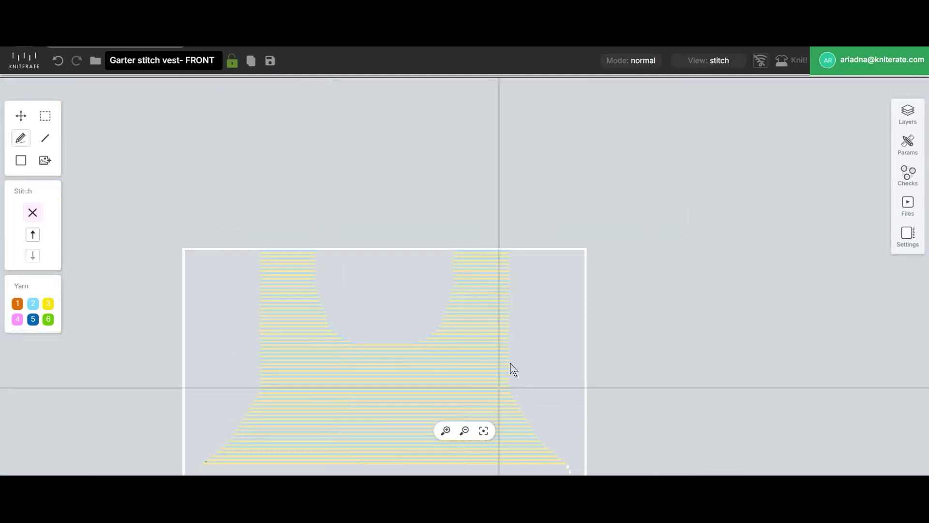
left_click(910, 115)
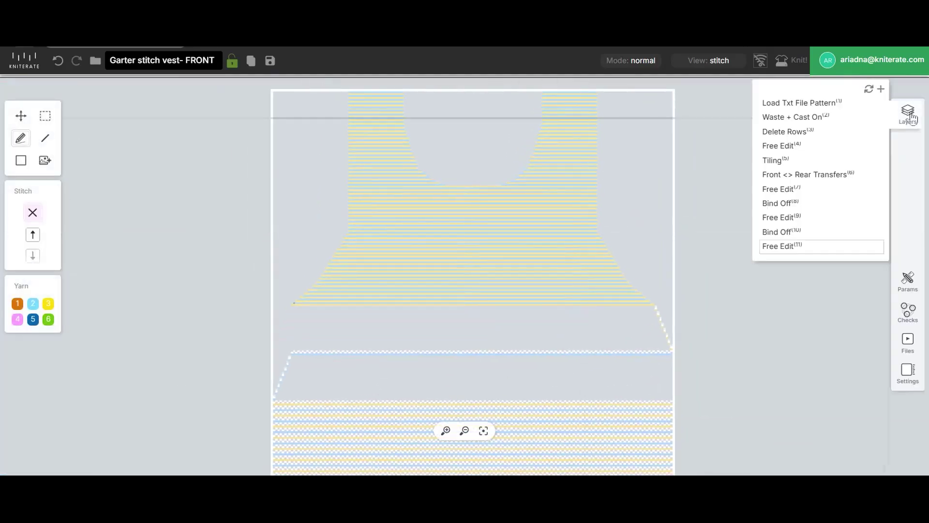
left_click(880, 90)
left_click(818, 360)
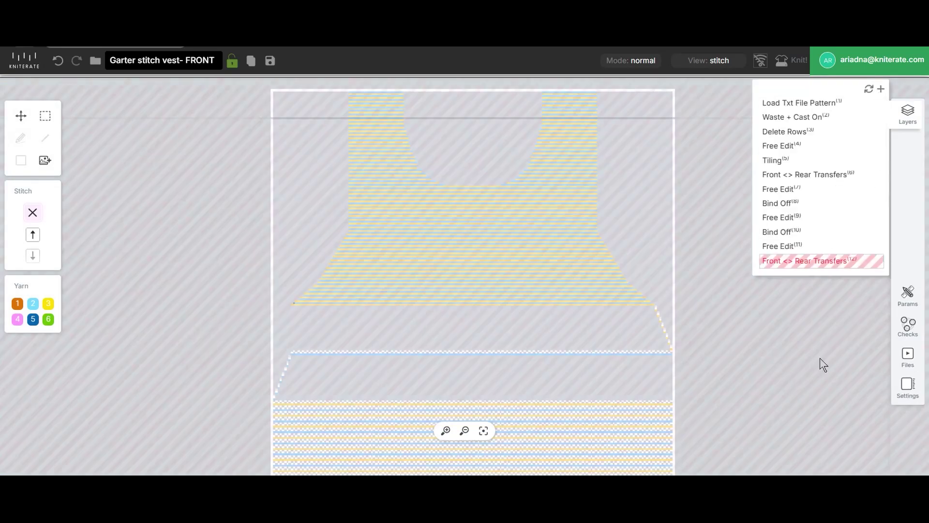
left_click(859, 262)
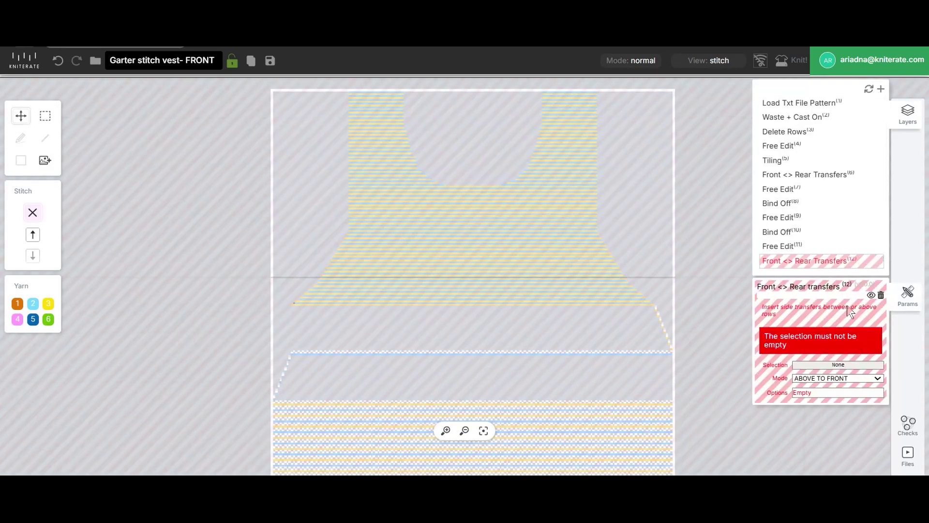
left_click(853, 391)
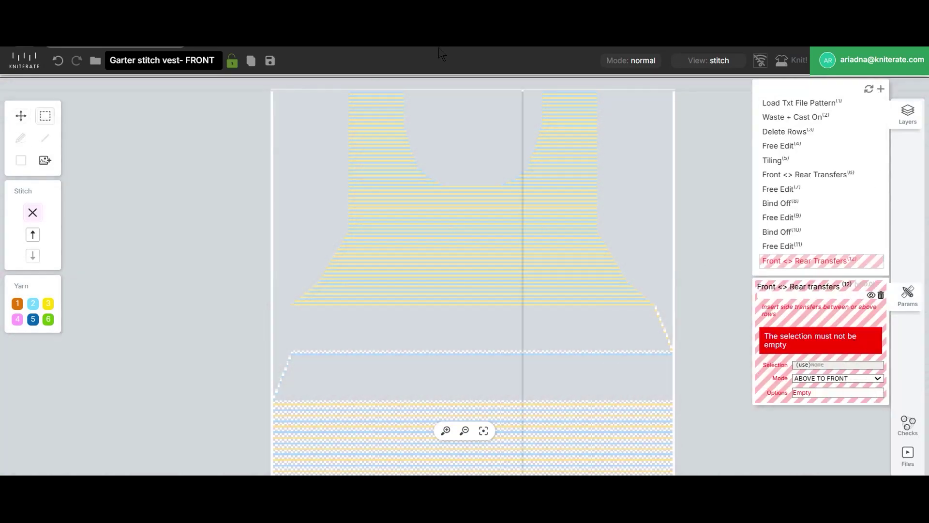
left_click_drag(274, 96, 678, 262)
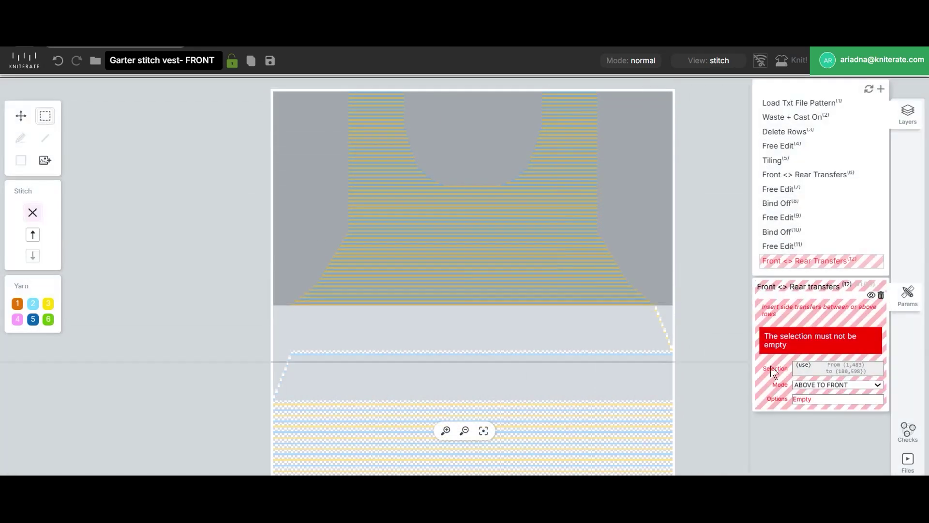
left_click(837, 368)
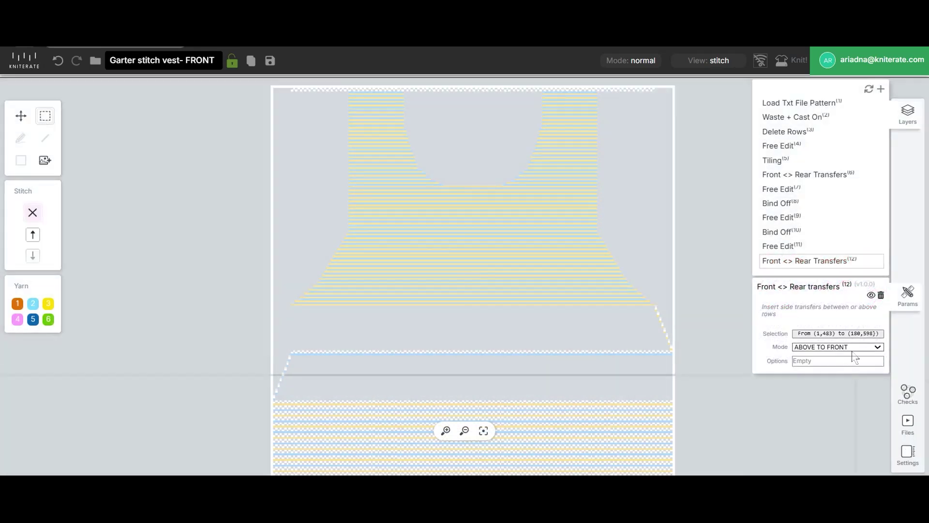
Step: Set the new Front <> Rear transfers to mode BETWEEN ROWS with options roller 0 stitch 0 speed 150
left_click(840, 346)
left_click(836, 356)
scroll(590, 281, "up", 3)
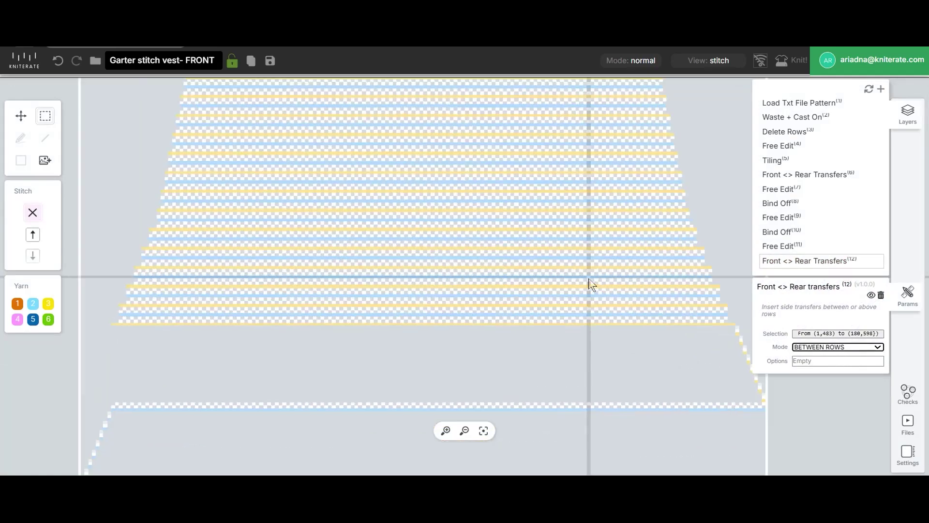
scroll(346, 266, "up", 5)
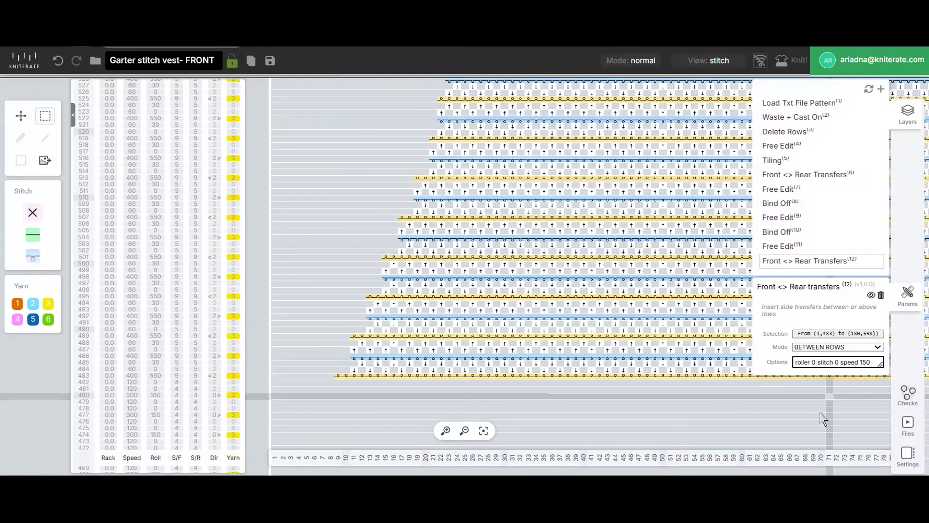
left_click(792, 380)
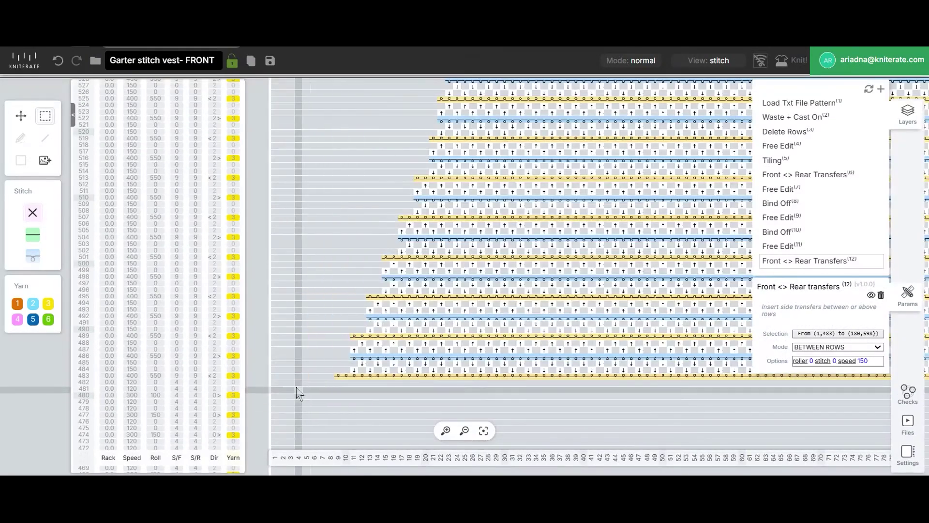
Step: Insert two rows above row 483 and two rows above row 491, where the armhole edge steps in
scroll(326, 382, "up", 5)
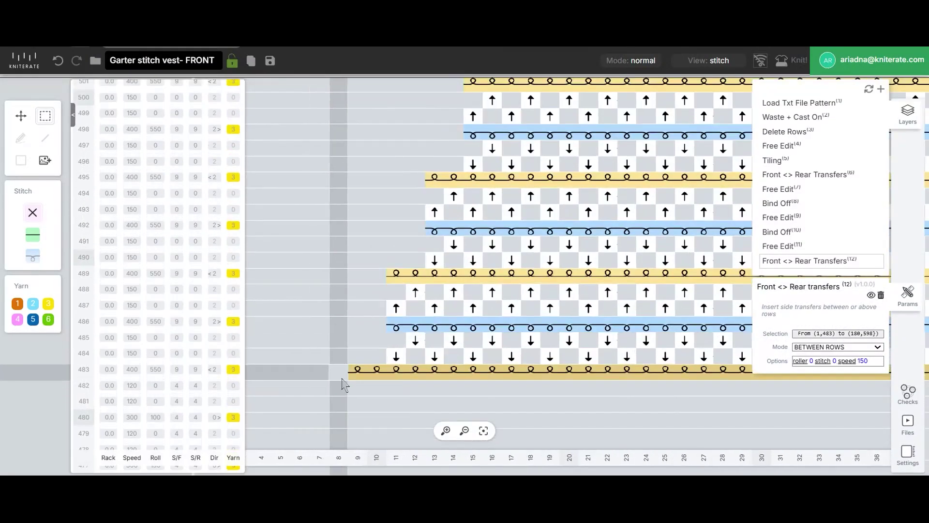
right_click(356, 373)
left_click(382, 380)
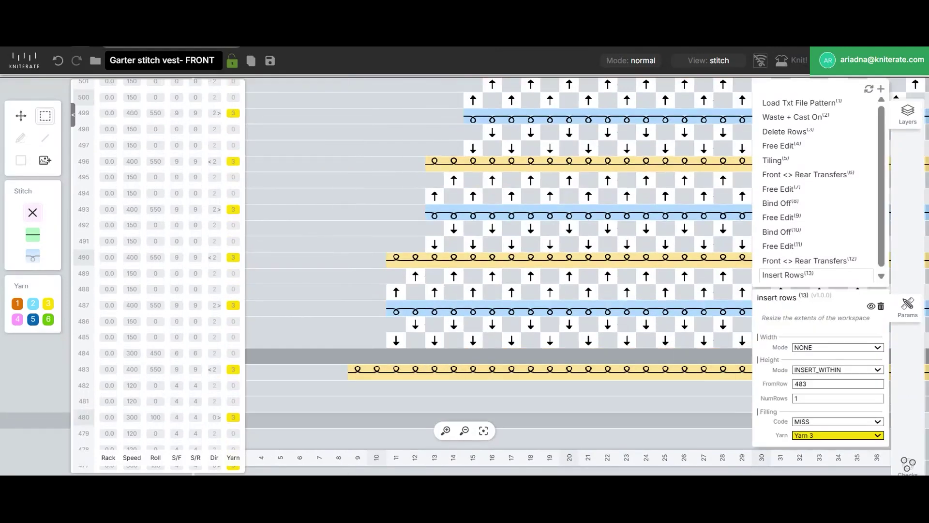
left_click(880, 395)
right_click(416, 242)
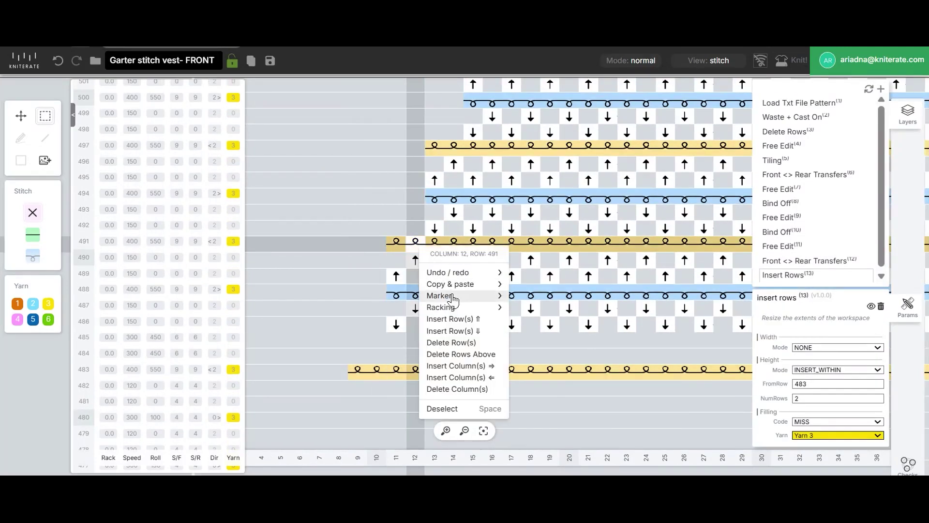
left_click(453, 319)
left_click(879, 396)
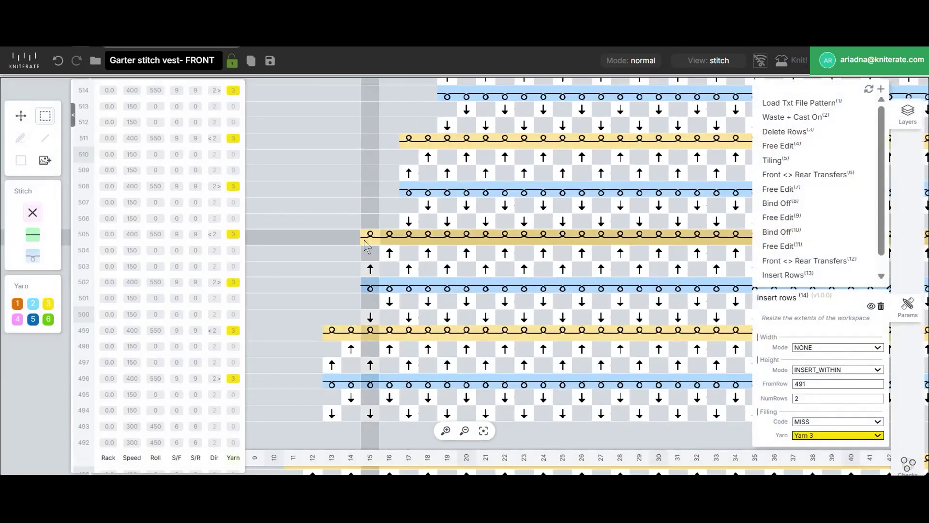
Step: Insert two rows above each armhole decrease at rows 505, 513, 527 and 535
left_click(416, 311)
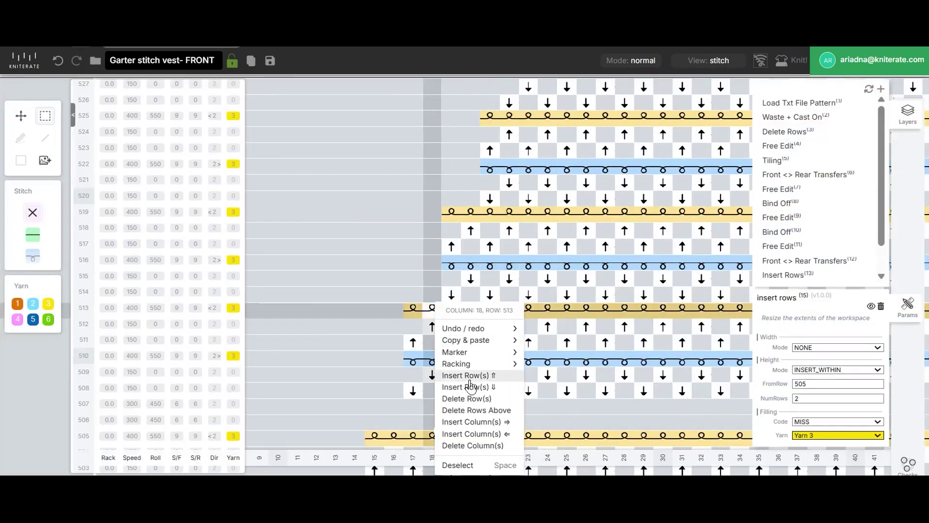
left_click(469, 380)
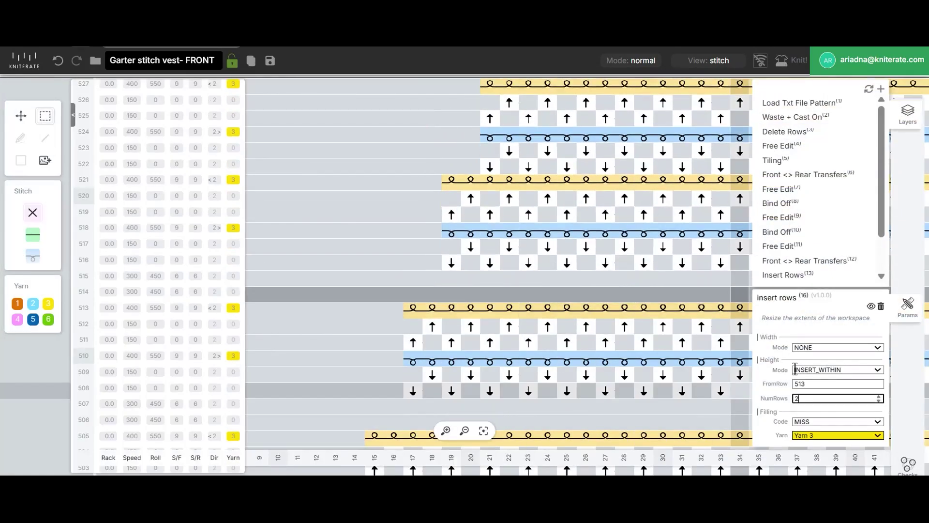
left_click(479, 379)
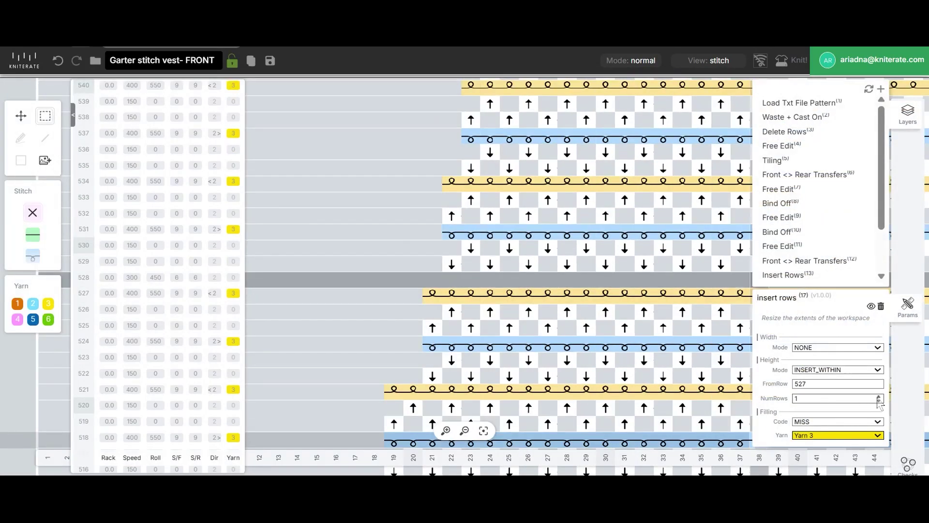
left_click(433, 376)
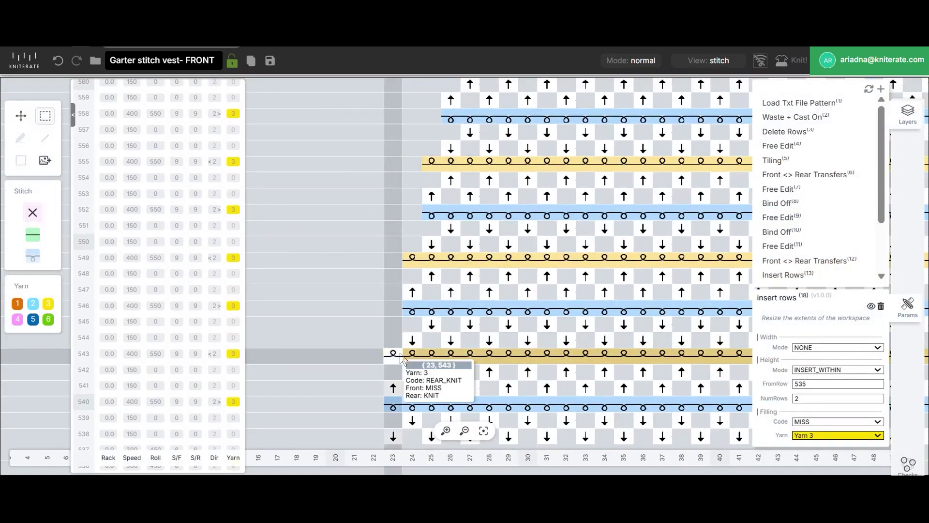
Step: Insert two rows above each armhole decrease at rows 543, 551 and 559
right_click(400, 353)
left_click(430, 373)
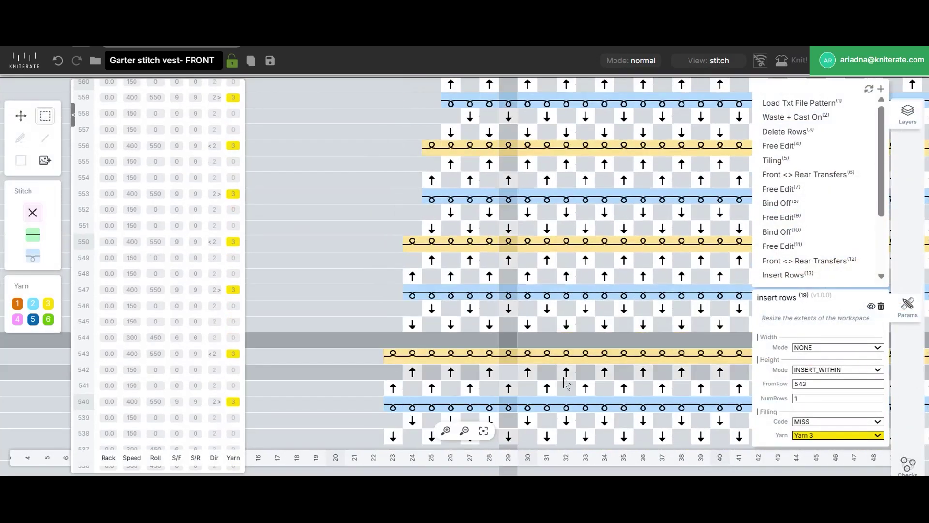
key("Insert")
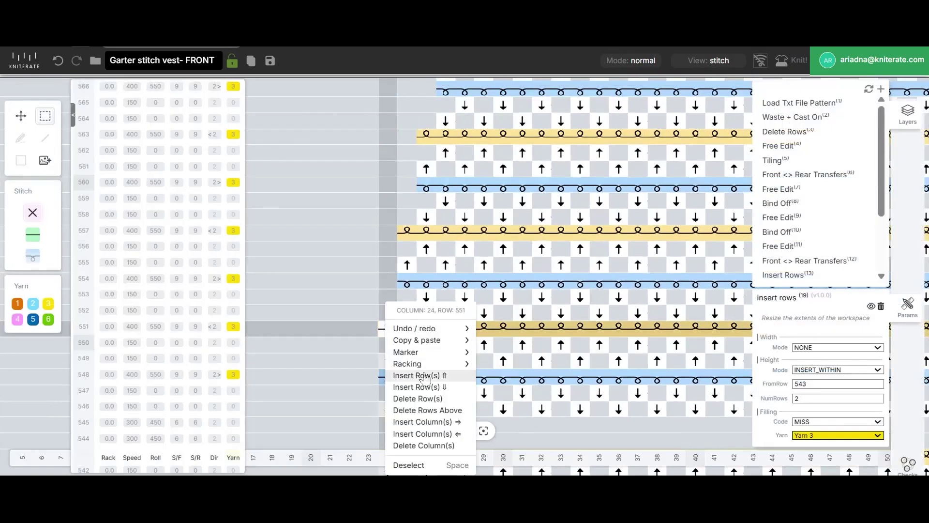
left_click(878, 395)
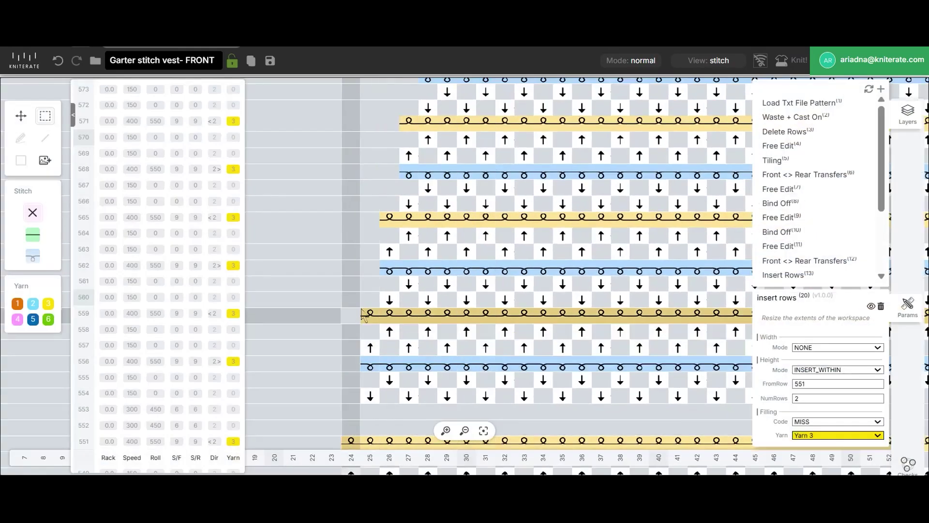
left_click(404, 375)
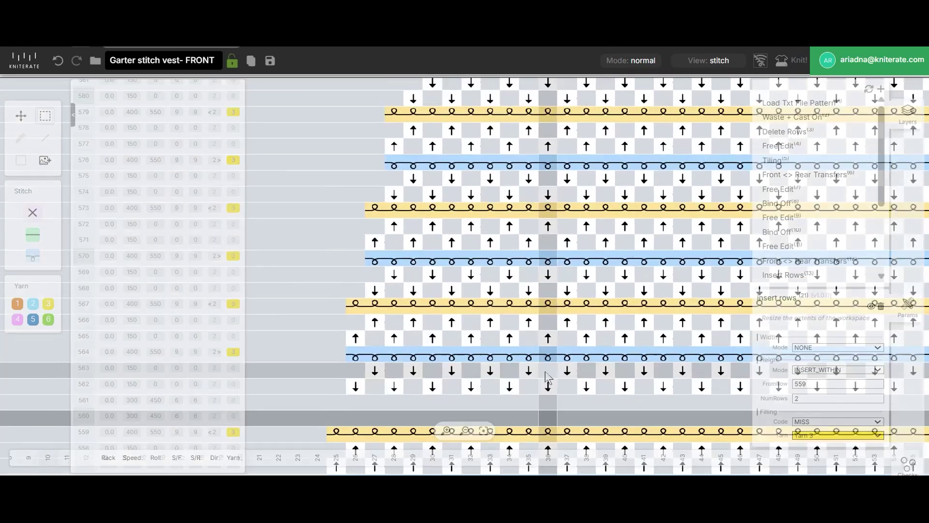
Step: Insert two rows above each armhole decrease at rows 567, 575, 583, 591 and 599
key("Insert")
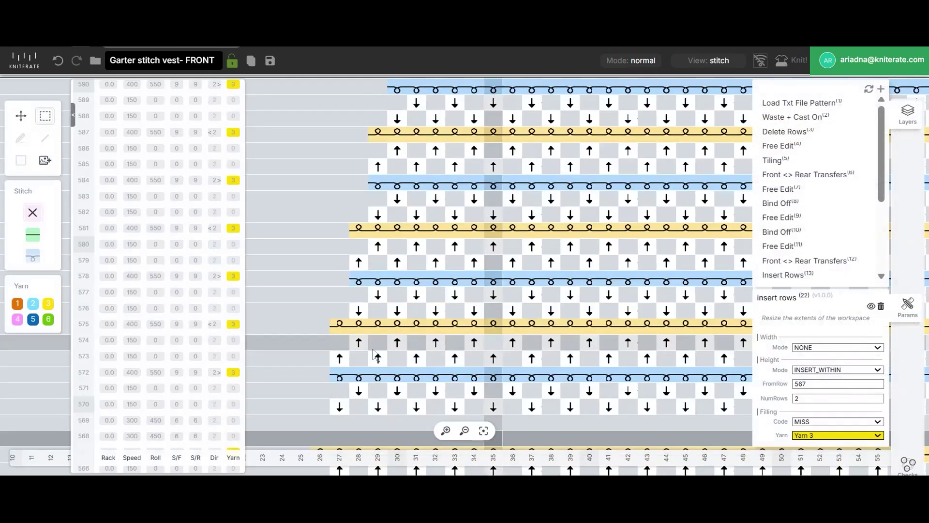
key("Insert")
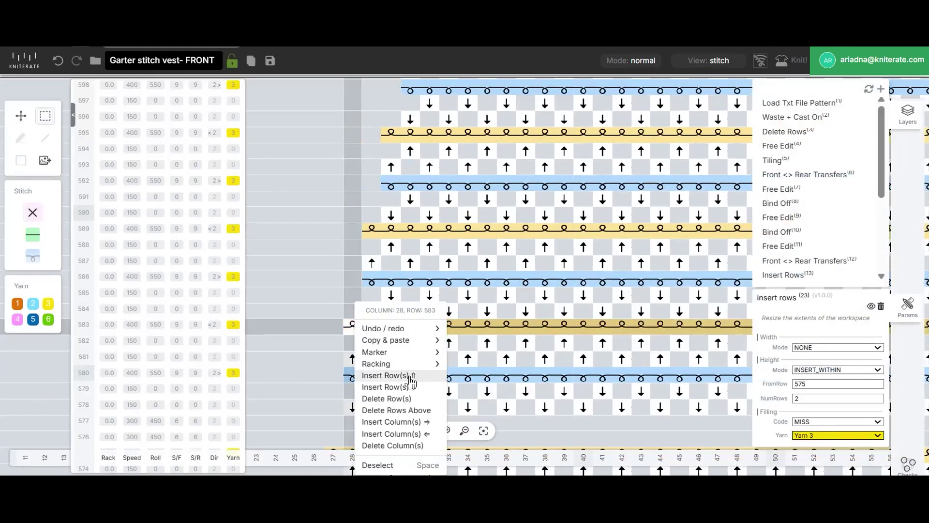
left_click(410, 376)
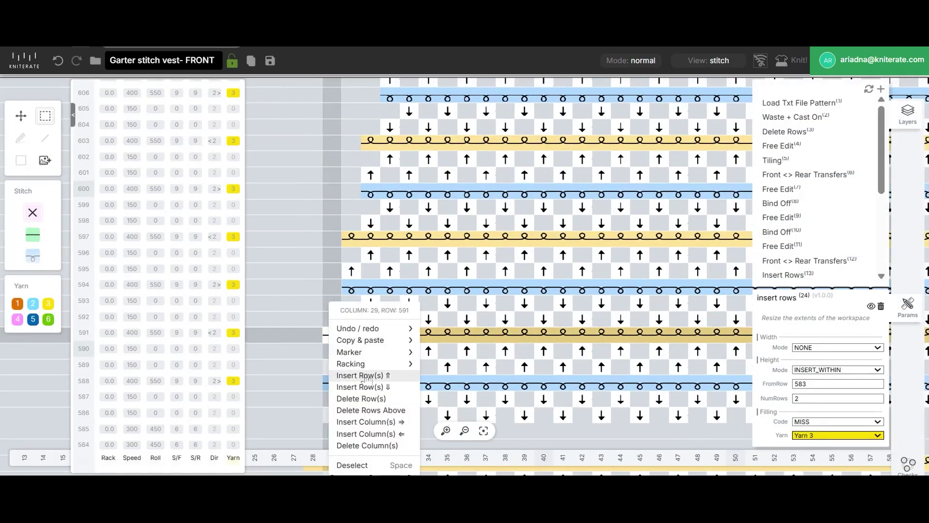
left_click(364, 376)
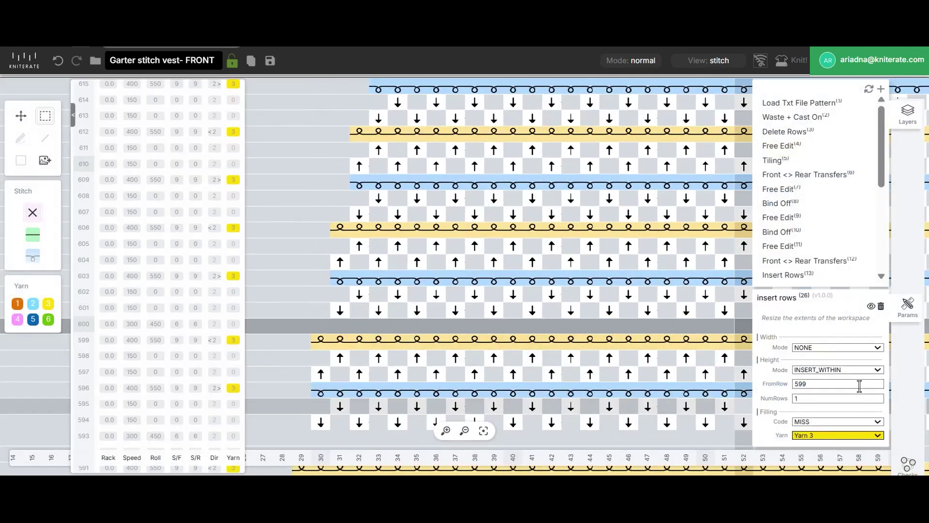
left_click(877, 395)
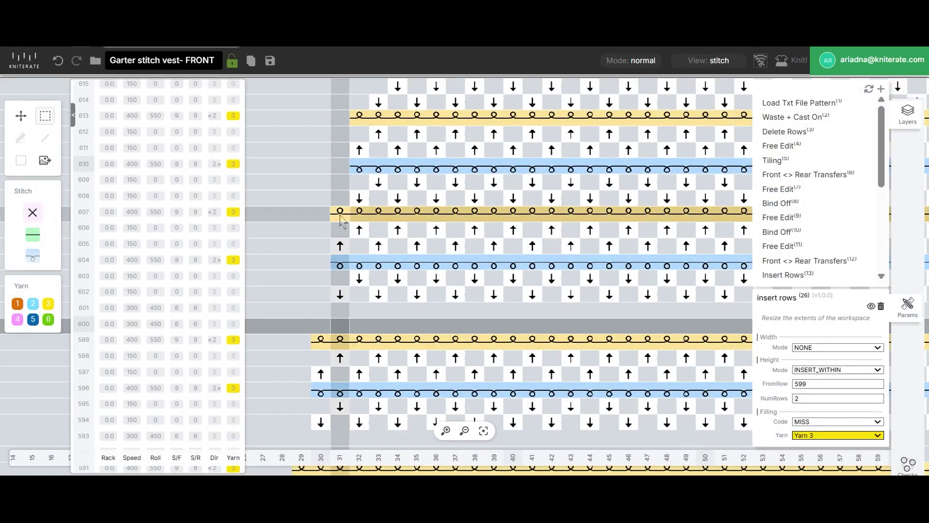
Step: Insert two rows above row 607 and two rows above row 615 along the armhole slope
left_click(371, 287)
left_click(876, 395)
left_click_drag(522, 242, 536, 410)
left_click(429, 329)
left_click(876, 395)
Step: Insert two rows above row 623 and two rows above row 631 along the armhole slope
left_click_drag(515, 132, 471, 317)
right_click(354, 303)
left_click(402, 375)
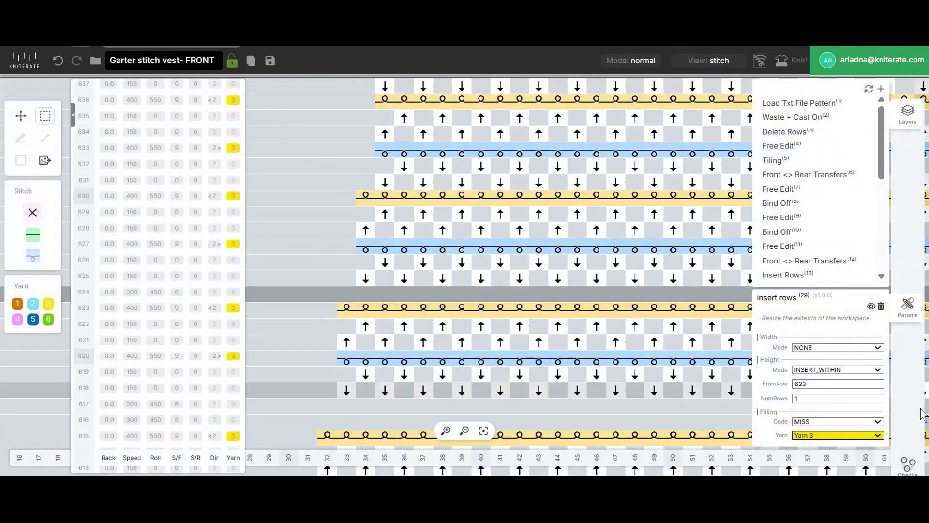
left_click(878, 396)
left_click_drag(557, 214, 549, 421)
right_click(357, 385)
left_click(407, 338)
left_click(878, 396)
Step: Draw rear-to-front rack-right 2 transfers in row 484 at columns 9 and 10, with speed 150, roller 0 and both stitch sizes 0
scroll(537, 317, "down", 6)
left_click_drag(607, 363, 585, 172)
left_click_drag(635, 419, 608, 229)
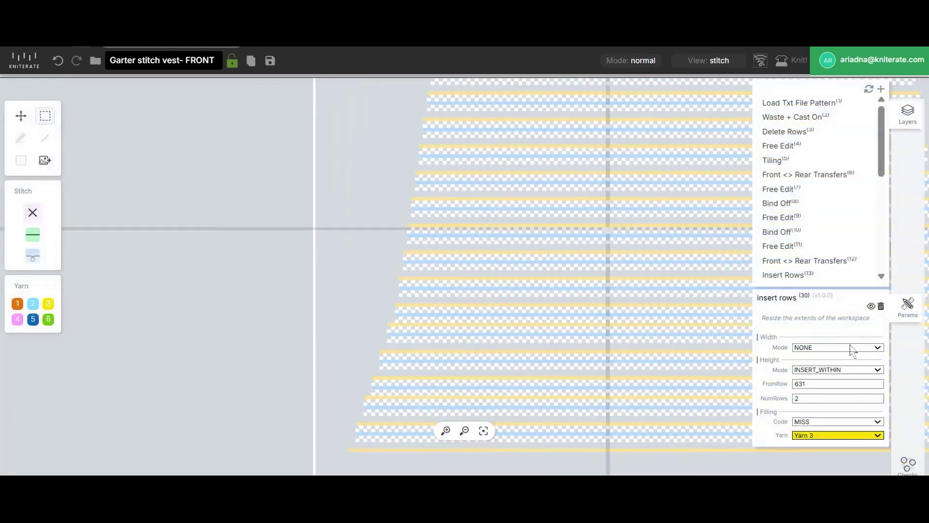
left_click(907, 114)
left_click(908, 143)
scroll(406, 322, "up", 10)
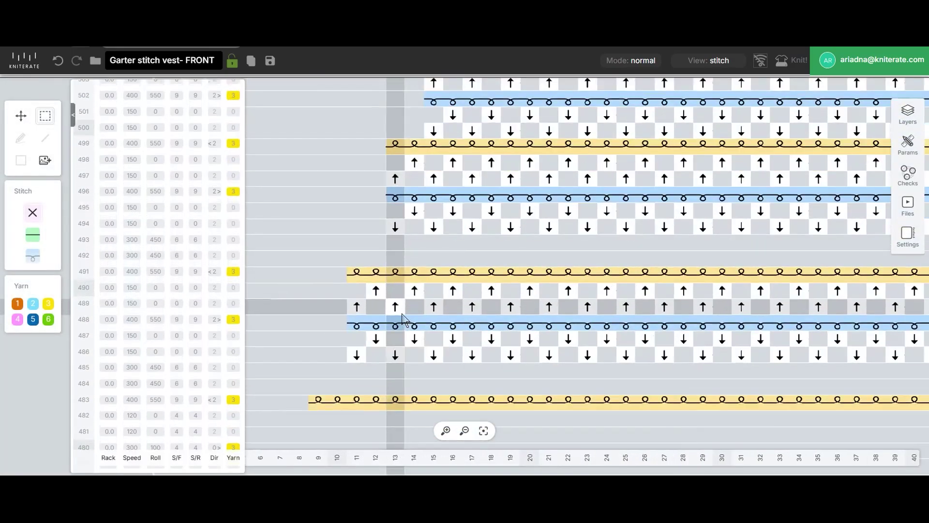
scroll(400, 323, "up", 3)
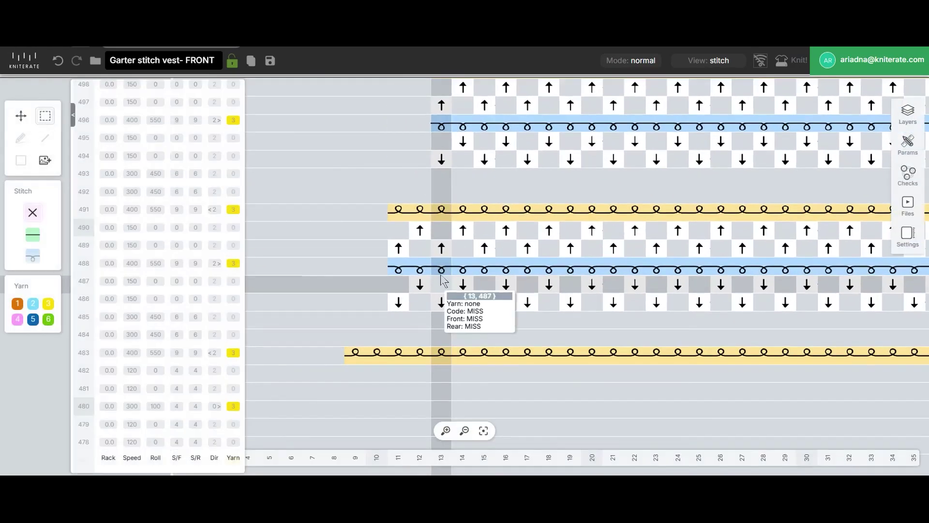
left_click(32, 213)
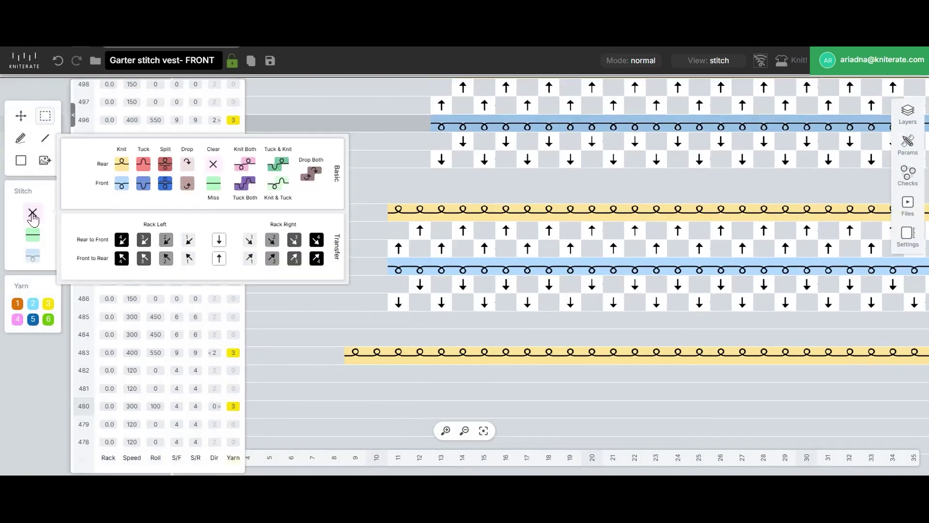
left_click(271, 239)
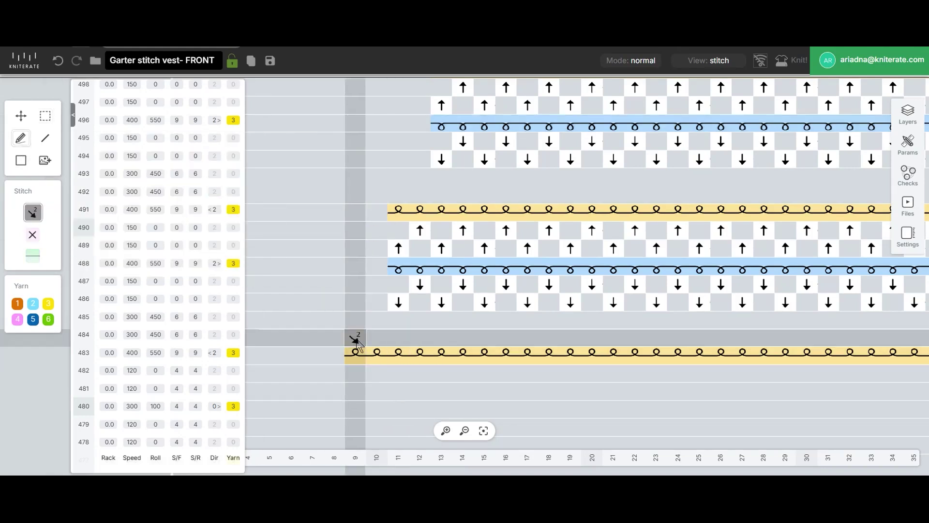
left_click_drag(358, 342, 378, 341)
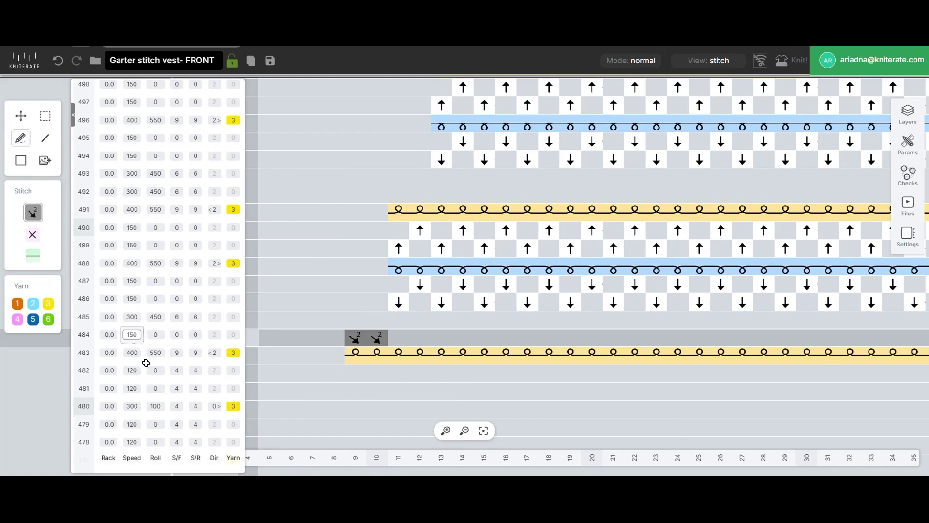
Step: Copy the two row 484 decrease transfers and paste them into row 492 at columns 11 and 12
left_click(45, 115)
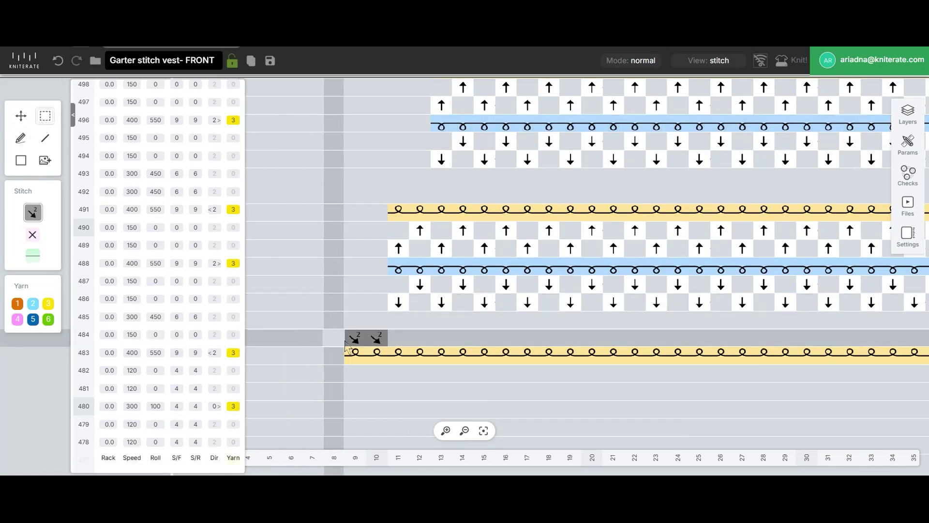
key("ctrl+c")
left_click(400, 197)
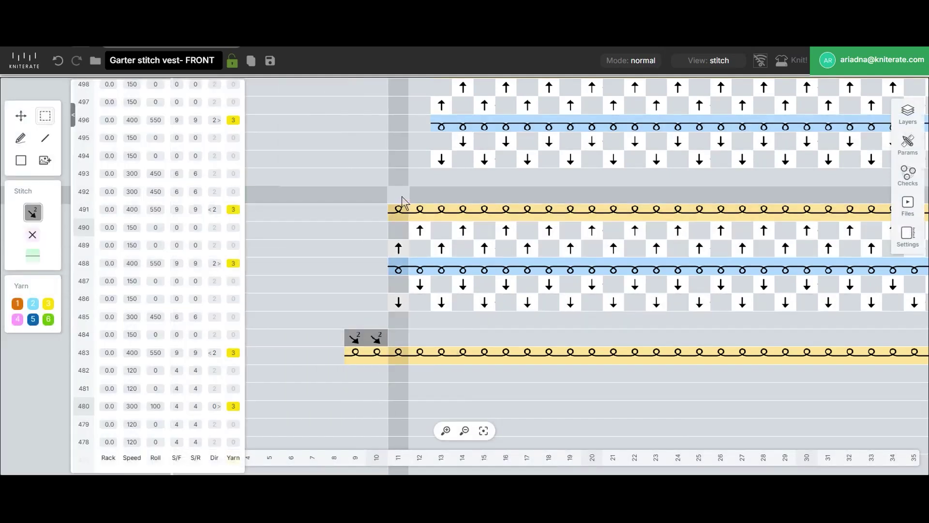
key("ctrl+v")
Step: Paste the decrease transfers into row 506 at columns 15 and 16 and row 514 at columns 17 and 18
scroll(570, 168, "up", 5)
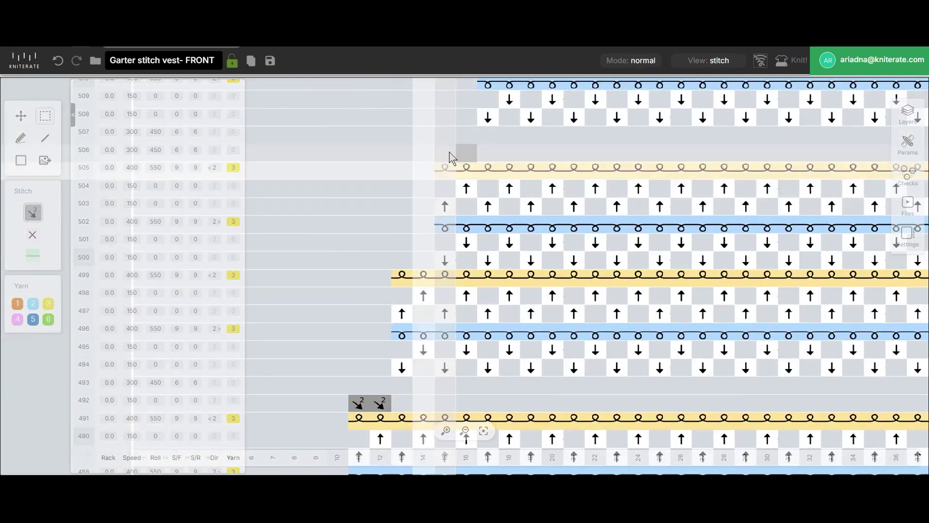
left_click(449, 152)
scroll(541, 292, "up", 2)
scroll(542, 297, "up", 3)
key("ctrl+v")
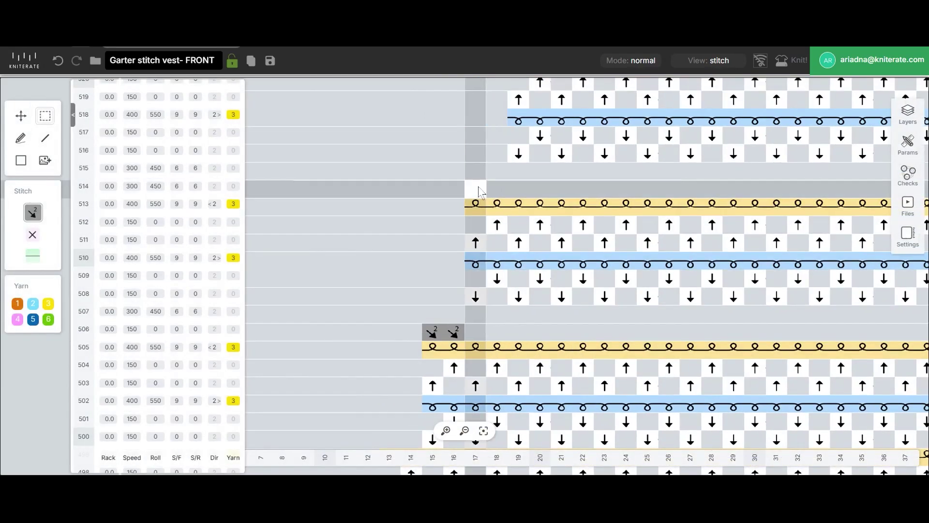
scroll(585, 313, "up", 2)
Step: Insert two rows above the skipped armhole decreases at rows 521 and 499
scroll(583, 309, "up", 4)
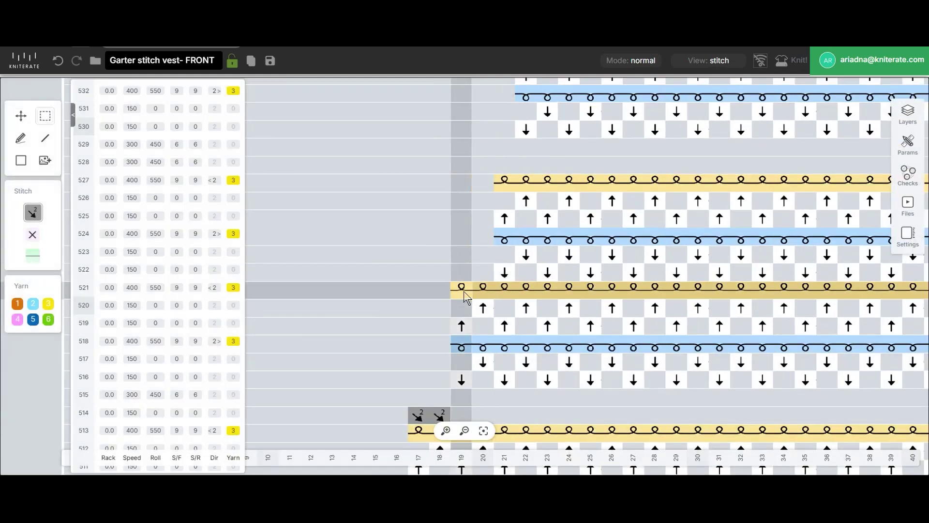
left_click(516, 369)
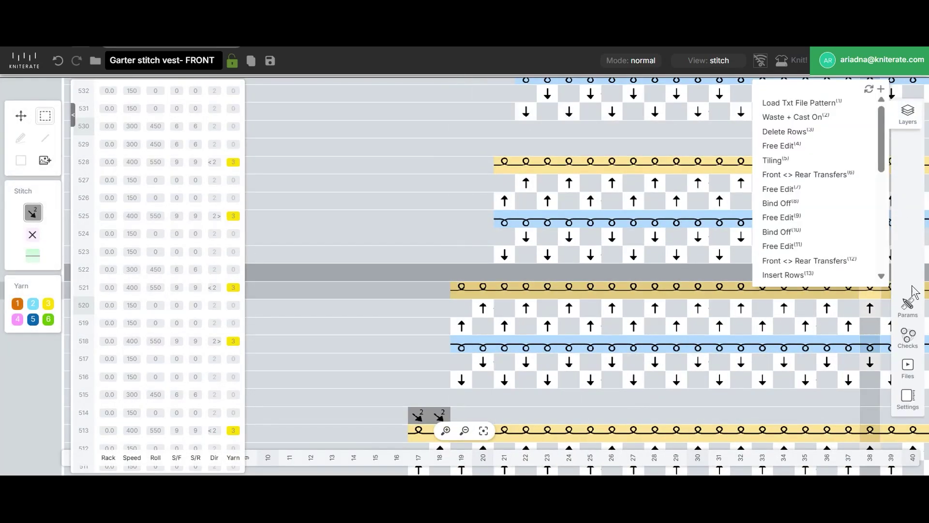
left_click(879, 397)
scroll(483, 290, "down", 8)
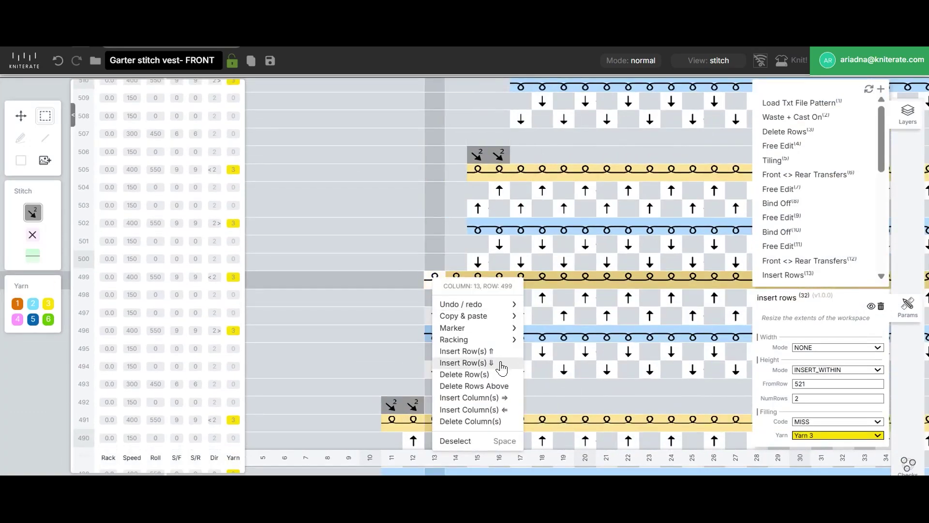
left_click(503, 367)
left_click(878, 395)
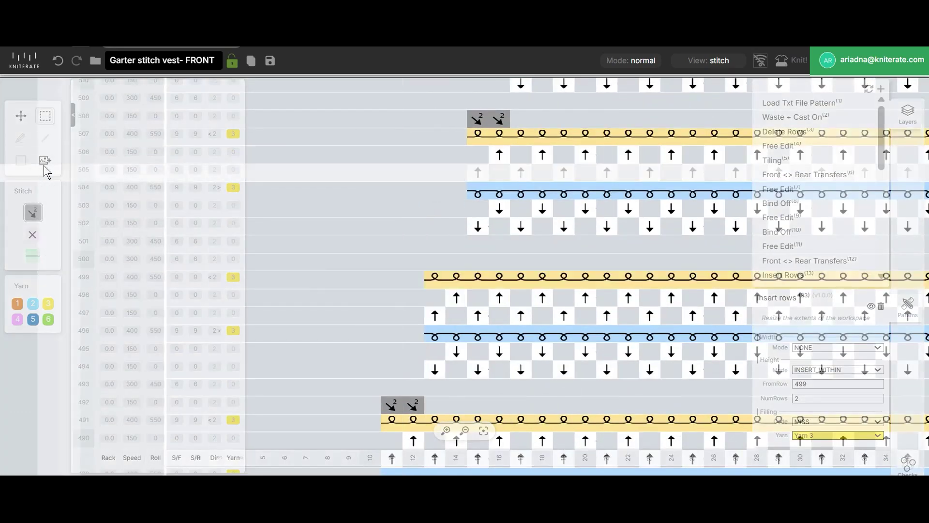
Step: Paste the rack-right 2 decrease transfers into row 500 at columns 13 and 14 and row 524 at columns 19 and 20
key("ctrl+v")
scroll(441, 269, "up", 4)
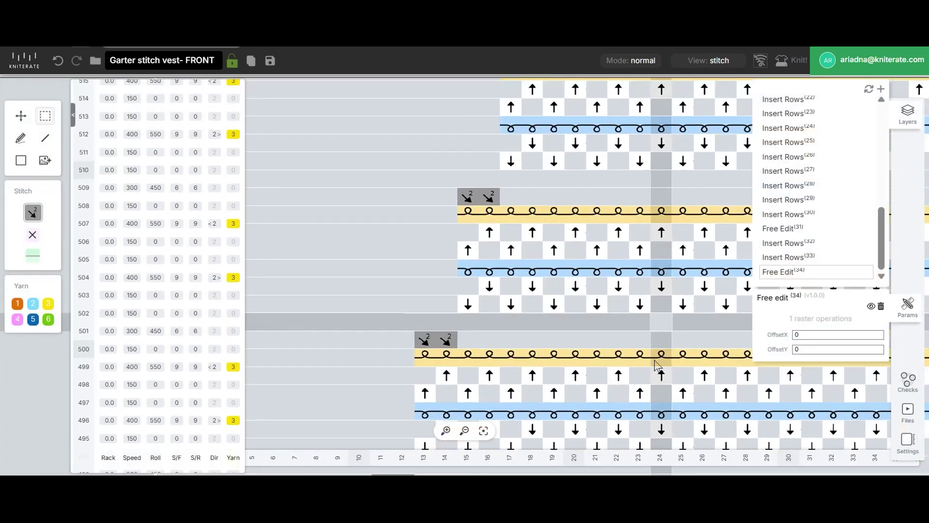
scroll(610, 306, "up", 3)
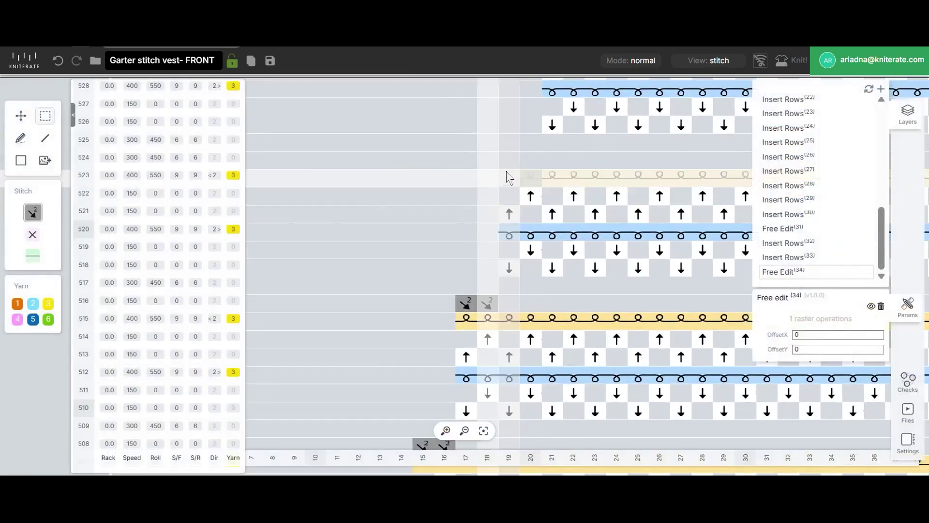
key("ctrl+v")
scroll(631, 171, "up", 5)
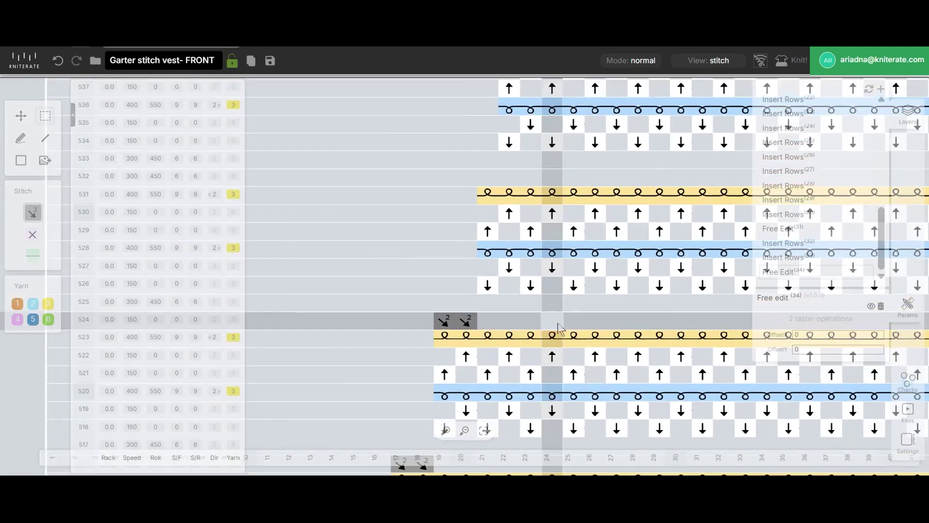
scroll(569, 313, "up", 2)
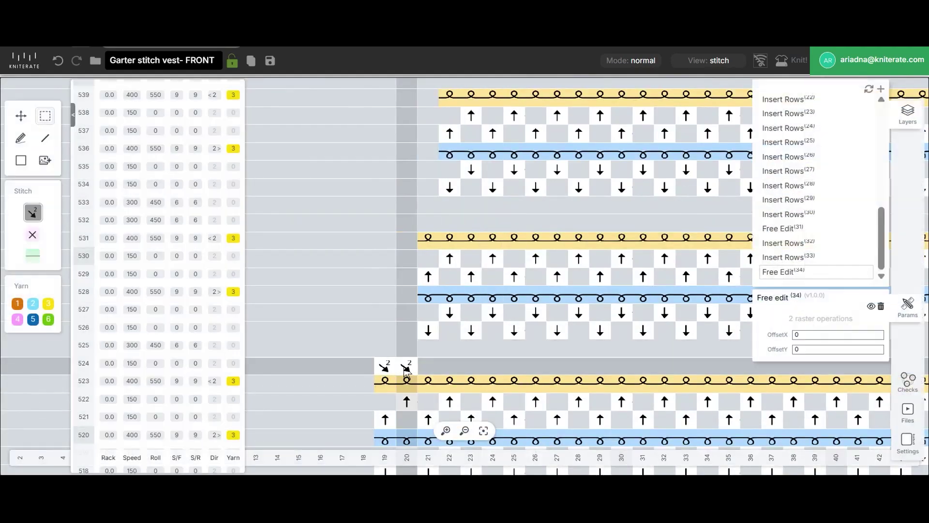
Step: Add pairs of rear-to-front rack-left 2 transfers along the high-column armhole edge in rows 525, 517, 509, 501, 493 and 485
left_click(539, 362)
scroll(771, 391, "right", 8)
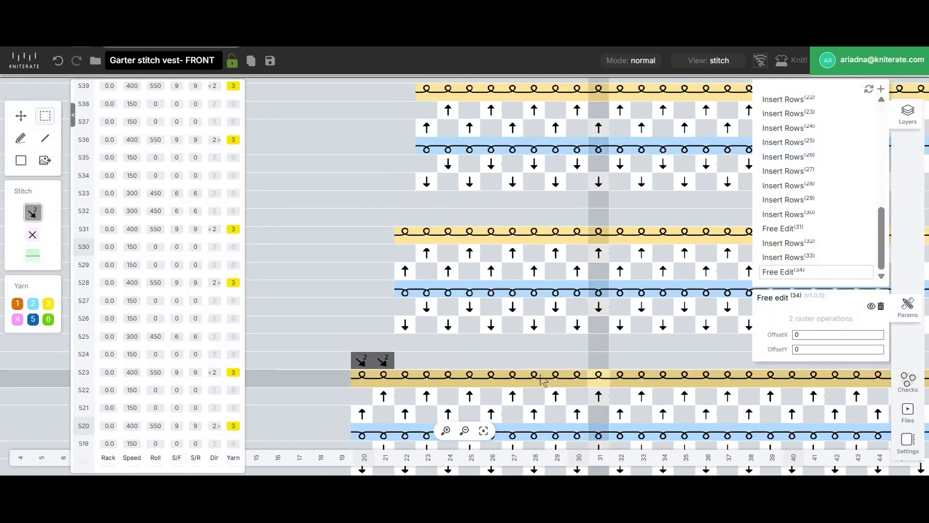
scroll(768, 391, "right", 20)
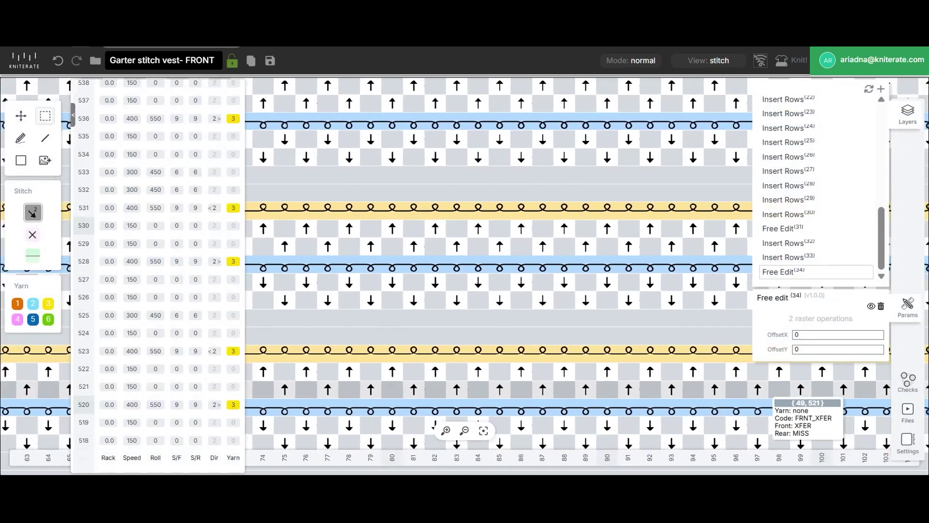
left_click(911, 129)
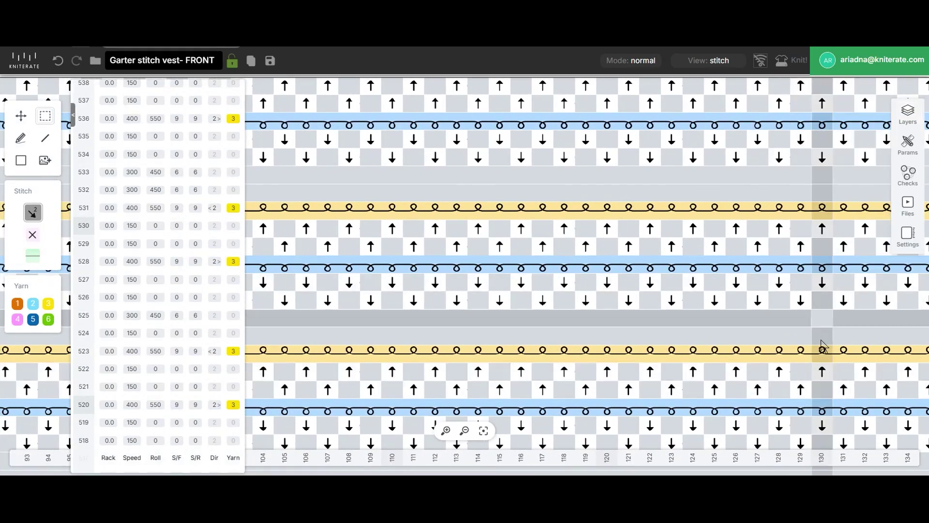
scroll(799, 334, "right", 16)
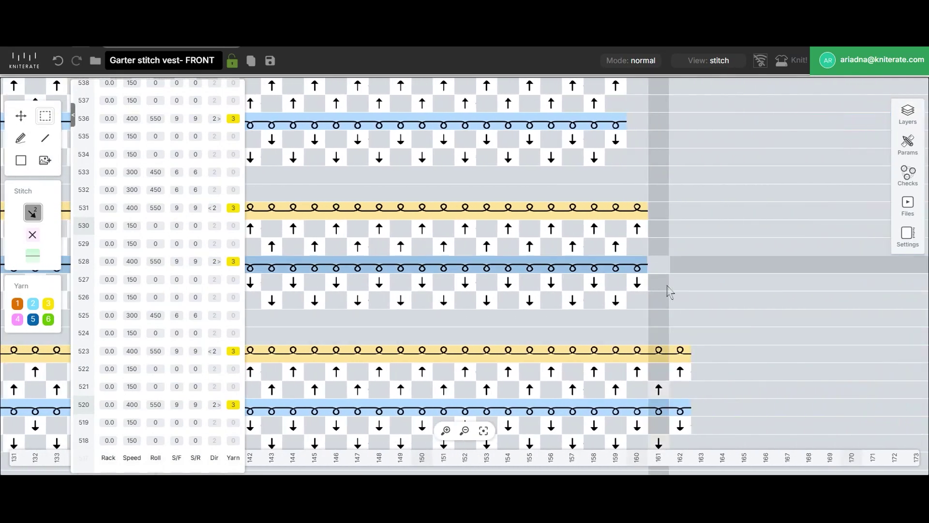
left_click(656, 320)
scroll(772, 379, "down", 5)
scroll(708, 295, "down", 8)
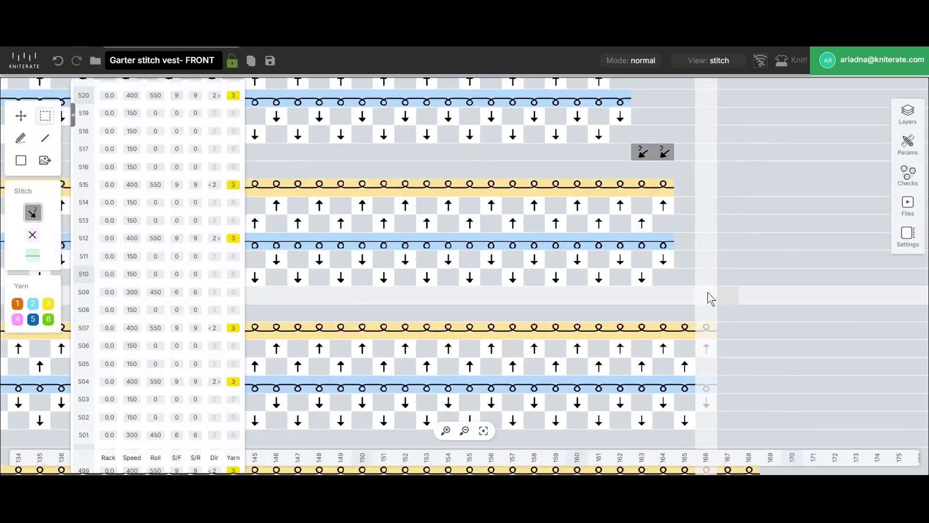
scroll(711, 296, "down", 9)
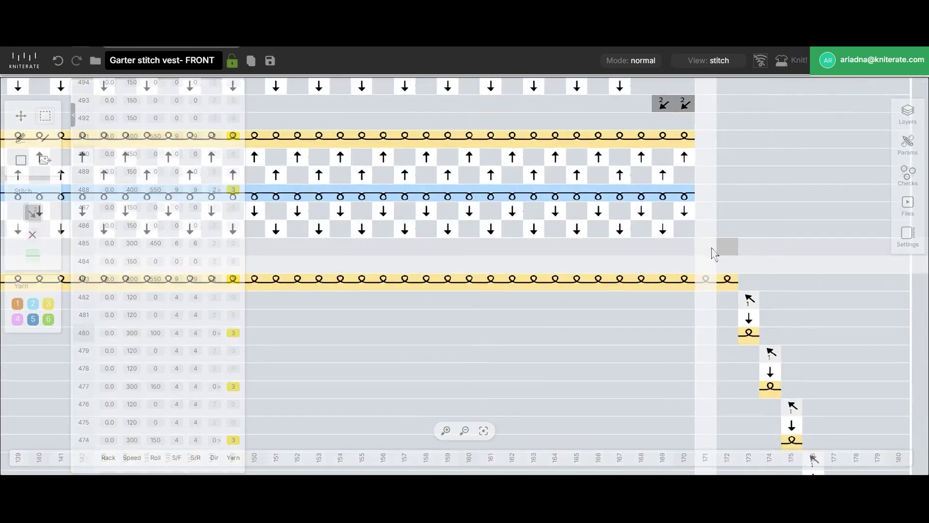
scroll(713, 252, "down", 10)
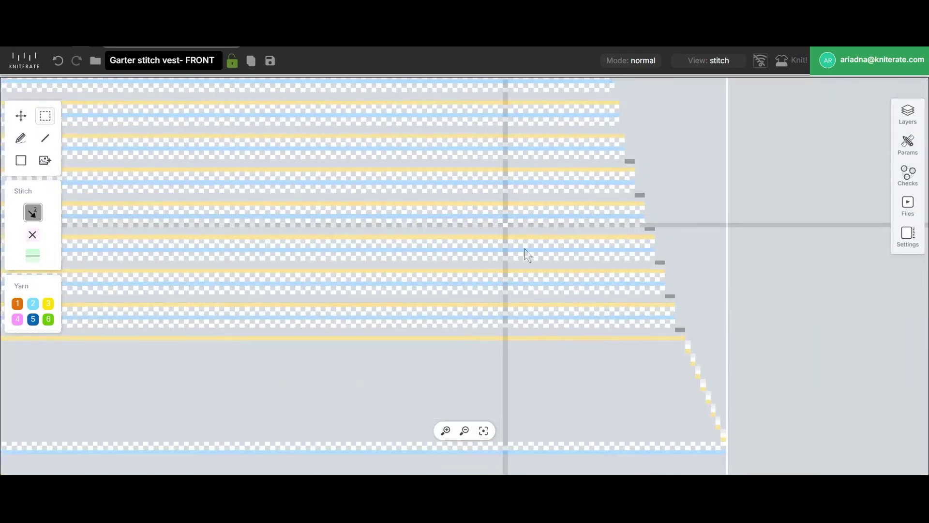
Step: Draw rear-to-front rack-right 1 transfers in row 532 at columns 21 and 22, with speed 150, roller 0 and both stitch sizes 0
left_click_drag(237, 87, 547, 306)
left_click_drag(311, 363, 443, 248)
scroll(295, 243, "up", 3)
scroll(298, 249, "up", 5)
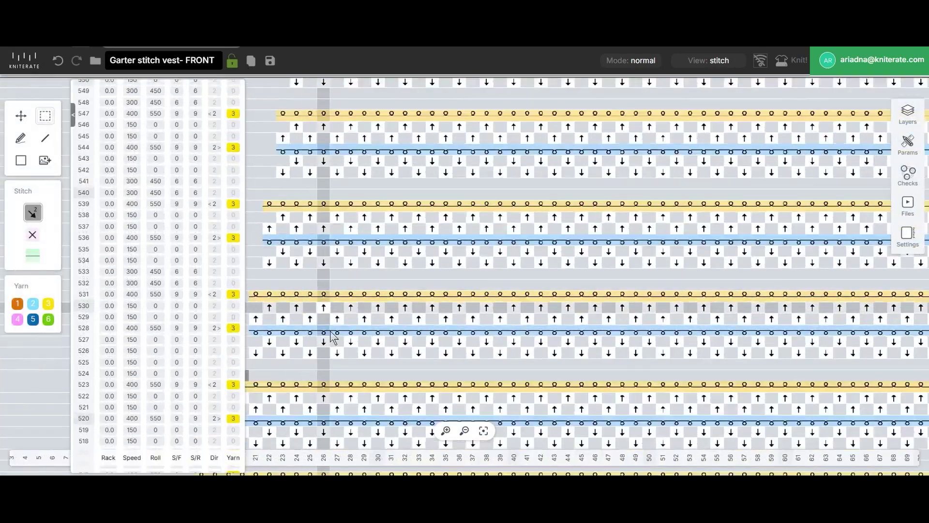
left_click(37, 217)
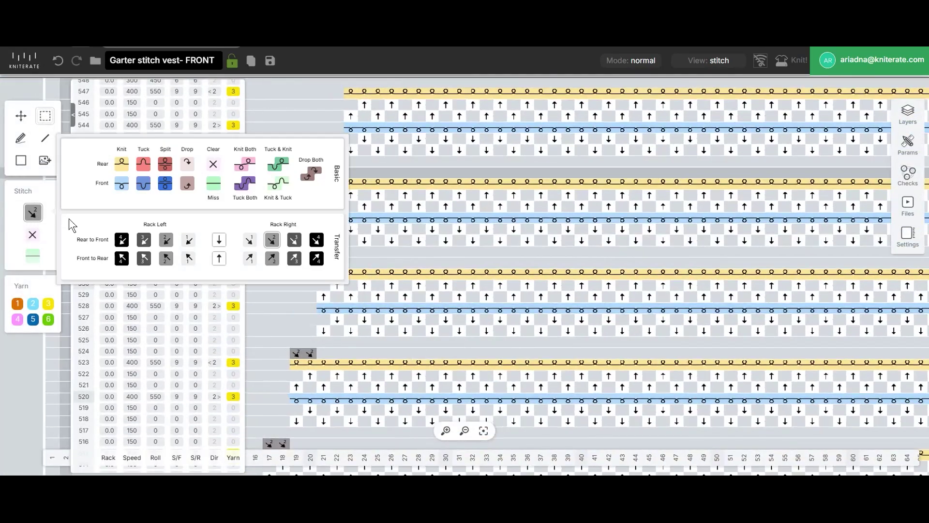
left_click(251, 242)
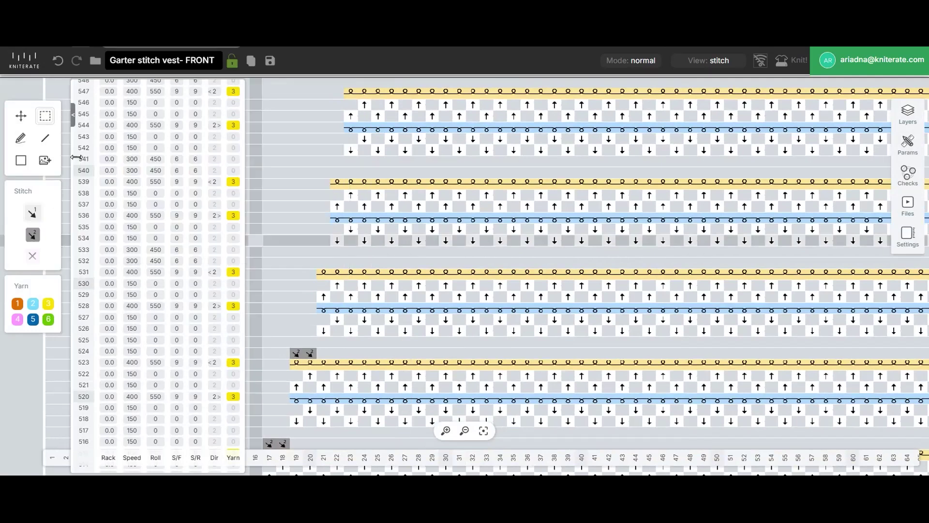
left_click(337, 264)
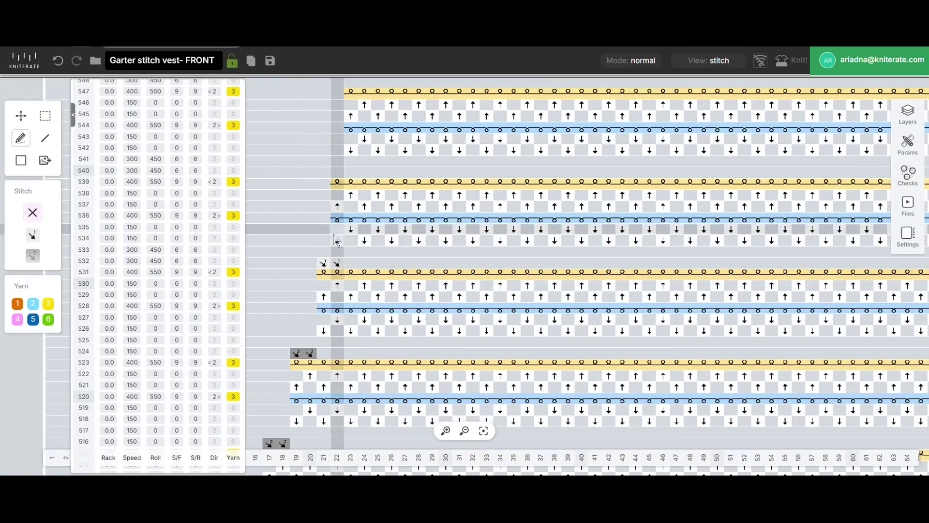
scroll(340, 257, "up", 3)
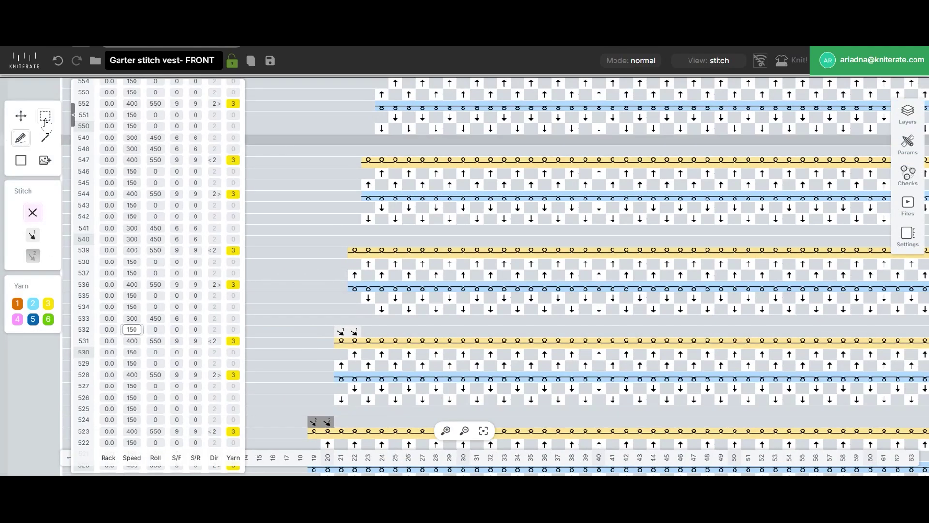
Step: Copy the two row 532 transfers and paste them at the knitting edge in every eighth row from 540 to 636
left_click(46, 120)
left_click_drag(343, 337, 370, 306)
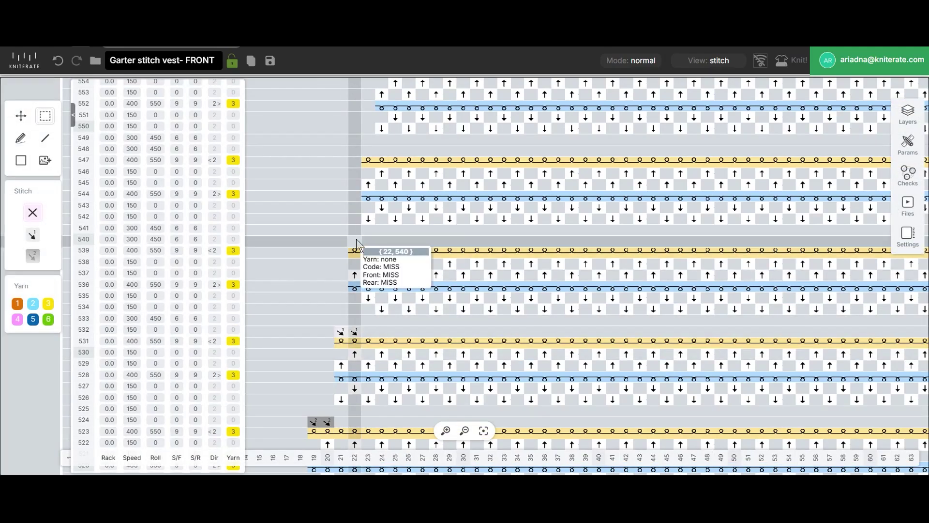
key("ctrl+v")
key("ctrl+v")
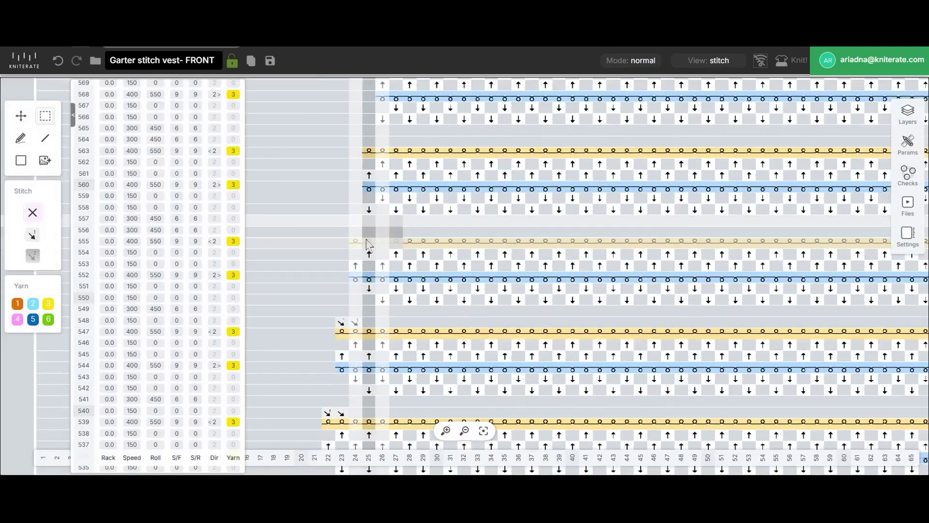
scroll(364, 239, "up", 9)
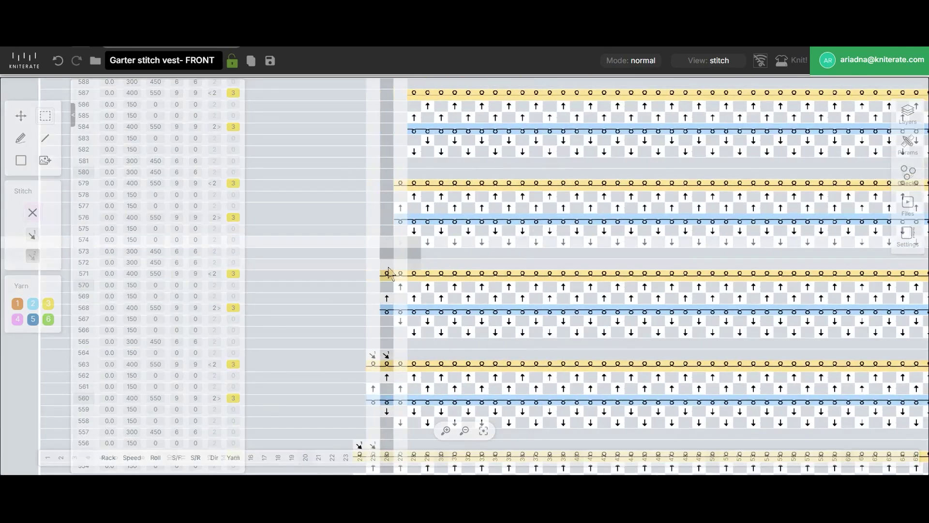
scroll(464, 269, "up", 8)
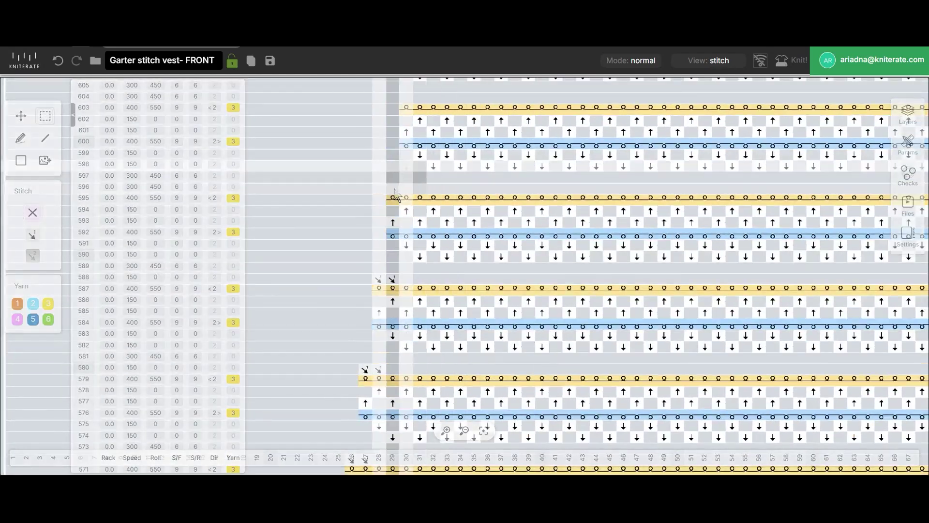
scroll(396, 188, "up", 15)
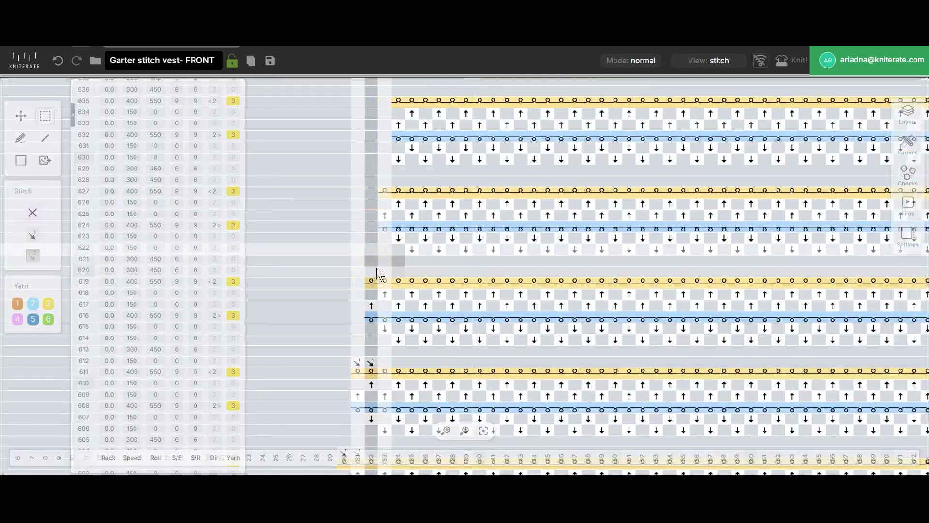
scroll(378, 274, "up", 9)
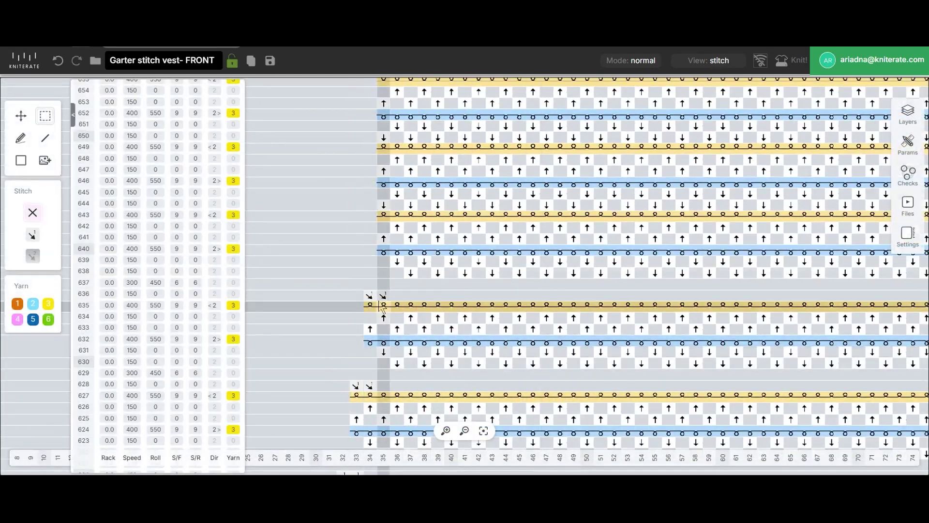
Step: Draw rear-to-front rack-left 1 transfers in row 637 at columns 146 and 147, with speed 150, roller 0 and both stitch sizes 0
left_click_drag(373, 300, 328, 274)
right_click(328, 276)
left_click(463, 323)
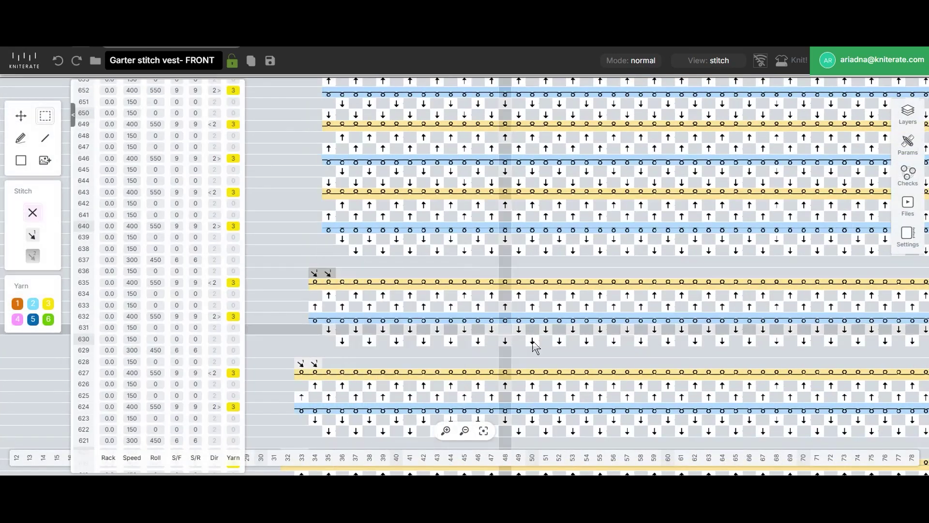
scroll(536, 341, "right", 20)
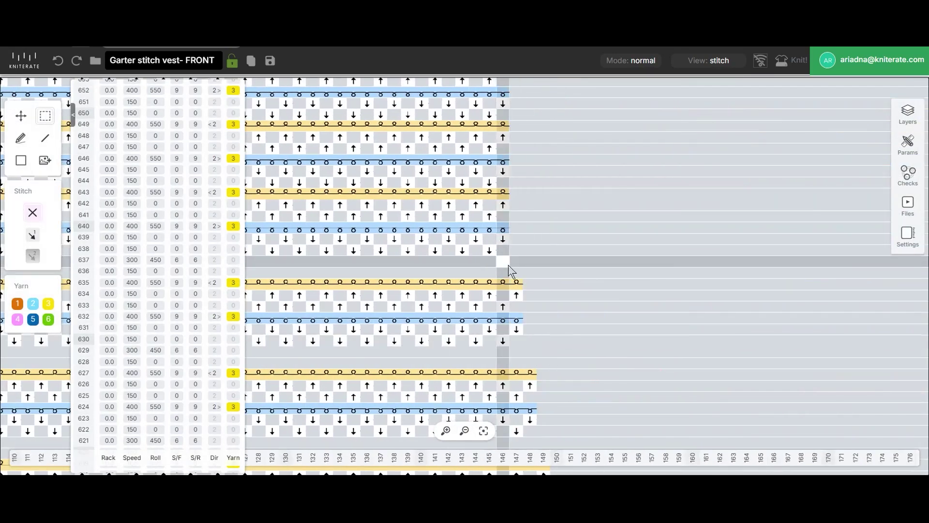
left_click(21, 139)
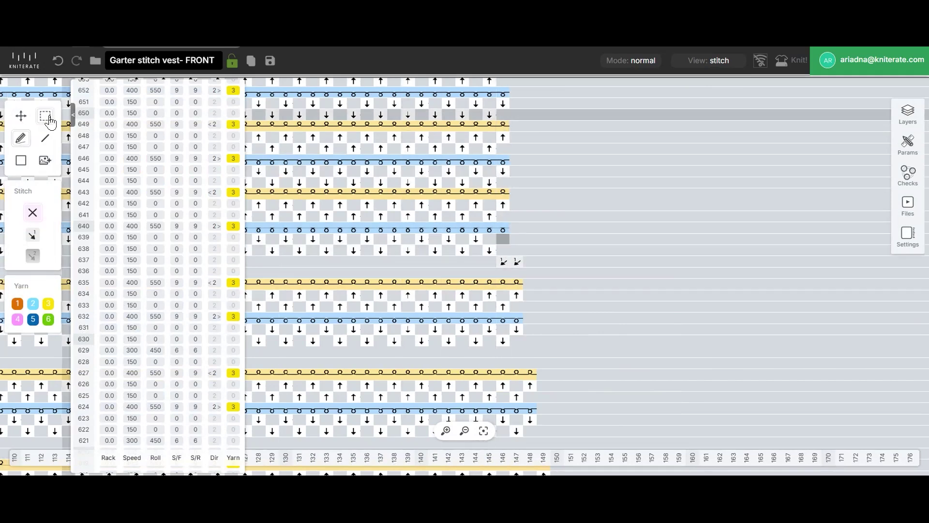
Step: Copy the two row 637 transfers and paste them at the knitting edge in every eighth row from 629 down to 581
left_click(48, 117)
left_click_drag(503, 239, 516, 263)
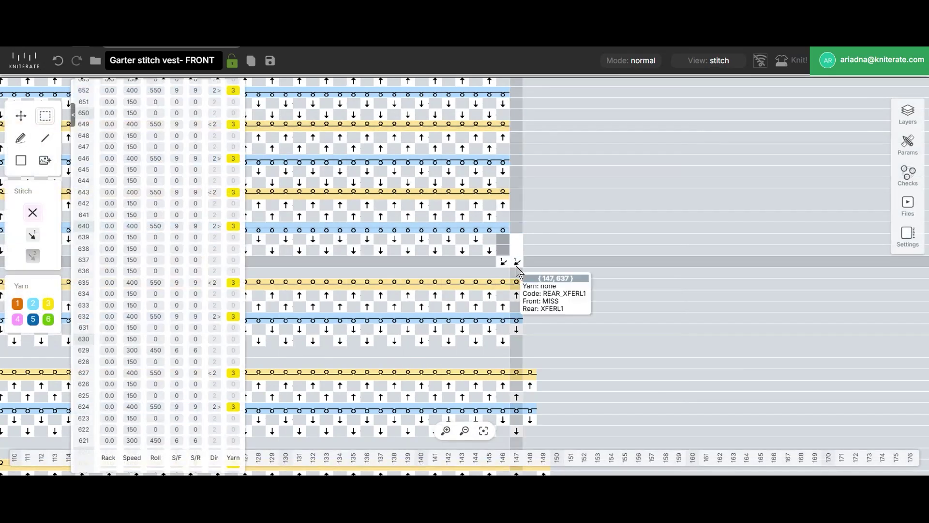
scroll(509, 190, "down", 5)
scroll(509, 190, "right", 1)
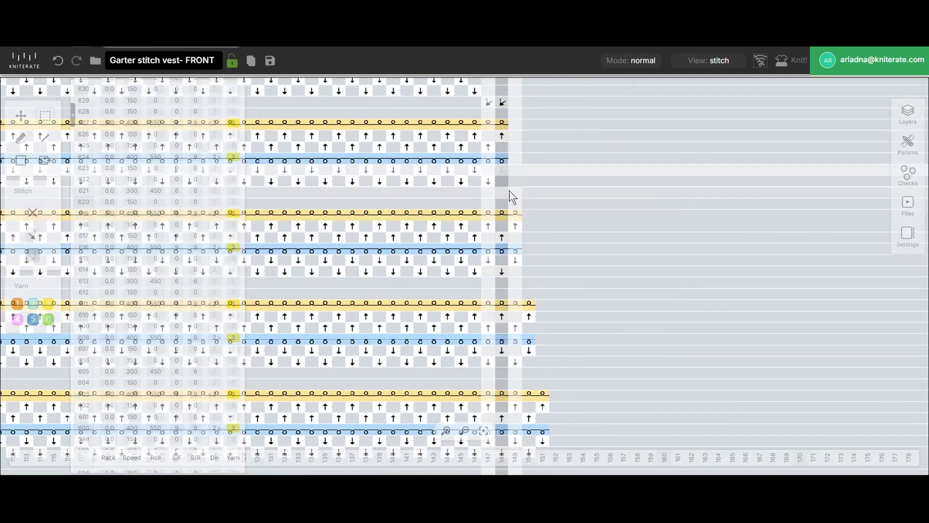
key("ctrl+v")
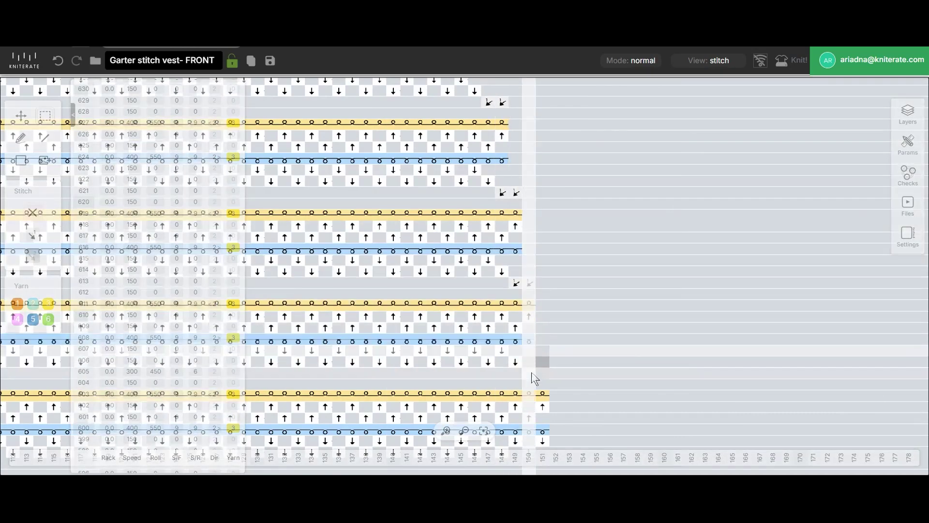
key("ctrl+v")
scroll(637, 399, "down", 5)
key("ctrl+v")
key("ctrl+v")
key("ctrl+v")
scroll(626, 311, "down", 5)
scroll(626, 311, "right", 1)
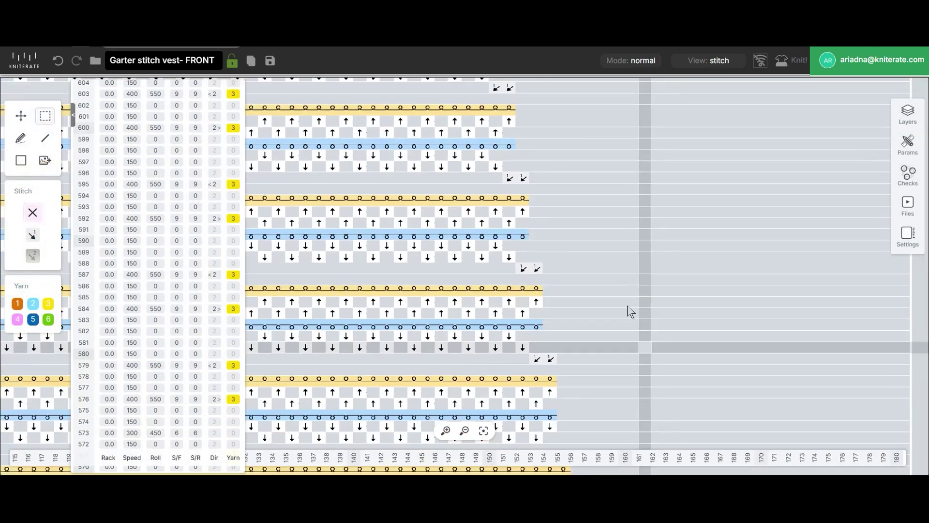
Step: Paste the rack-left 1 decrease transfers at the knitting edge in rows 573, 565, 557, 549, 541 and 533
key("ctrl+v")
left_click(534, 362)
scroll(579, 225, "down", 5)
scroll(521, 252, "right", 1)
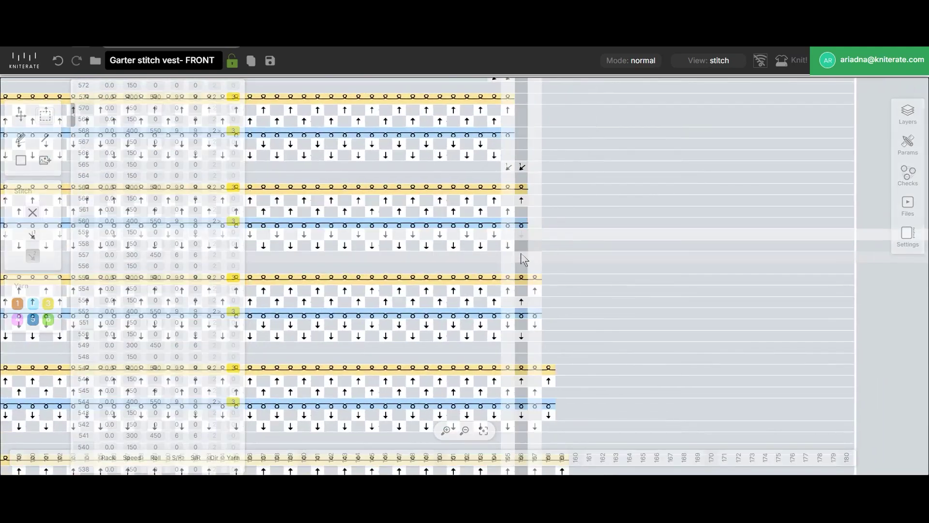
key("ctrl+v")
key("ctrl+v")
scroll(605, 186, "down", 6)
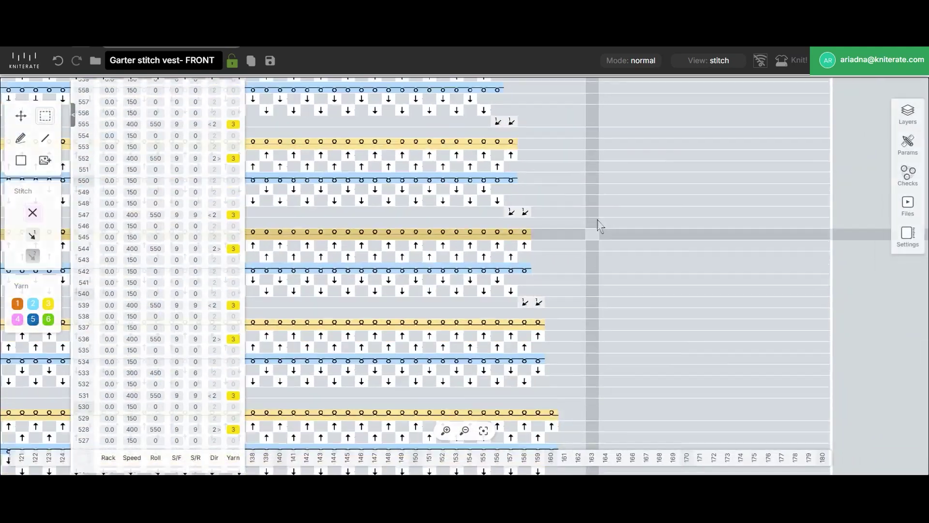
left_click(565, 260)
scroll(479, 300, "down", 5)
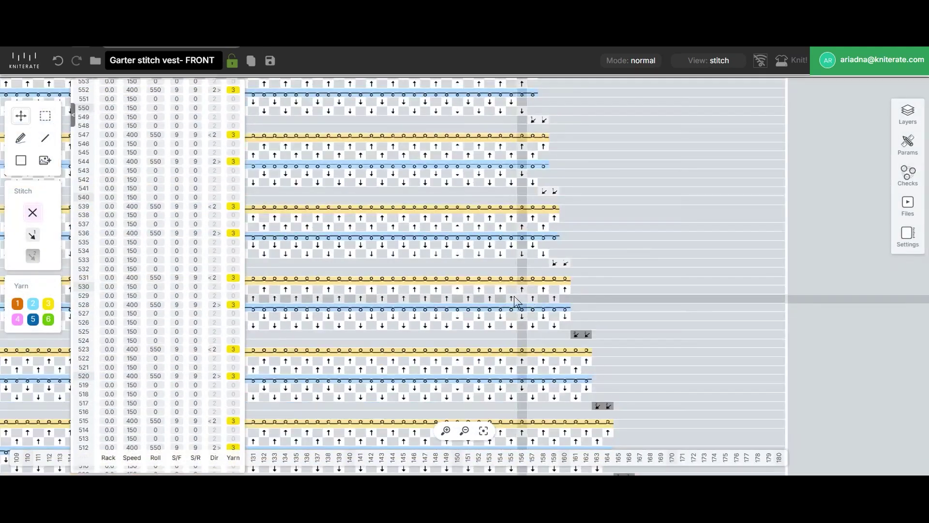
Step: Check the armhole decreases on both edges in the occupancy view and return to the stitch view at the neckline
scroll(421, 311, "down", 5)
left_click_drag(357, 318, 491, 405)
left_click(707, 176)
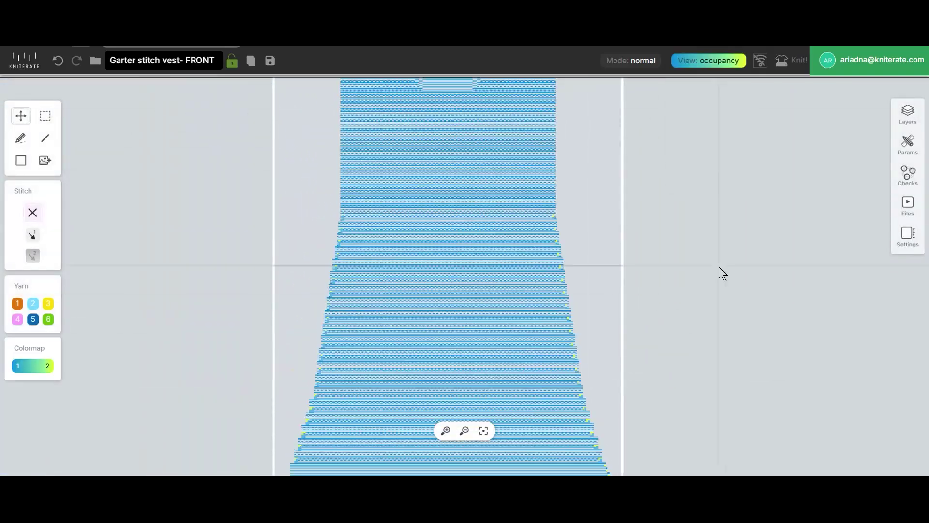
left_click_drag(607, 370, 615, 404)
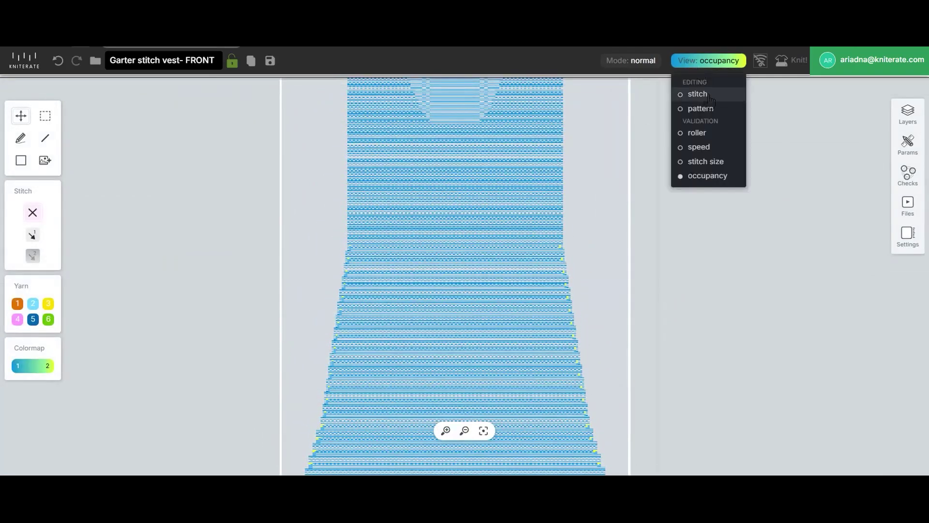
left_click(706, 99)
scroll(442, 332, "up", 5)
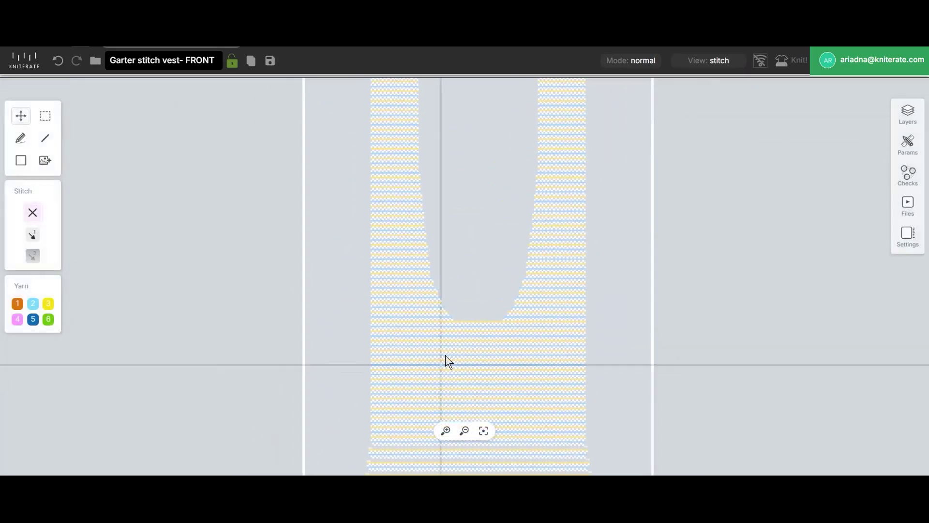
Step: Insert 300 rows above row 868 at the end of the neckline shaping
scroll(527, 300, "up", 5)
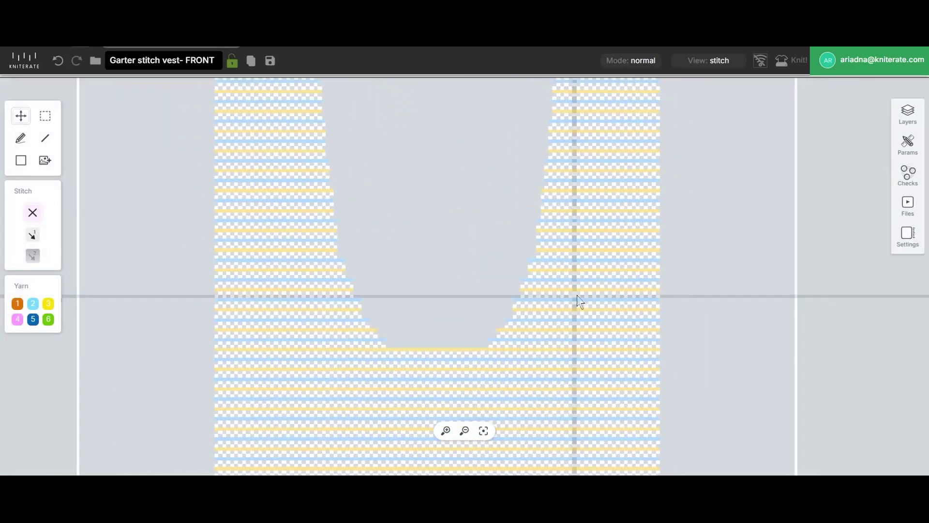
scroll(563, 291, "up", 3)
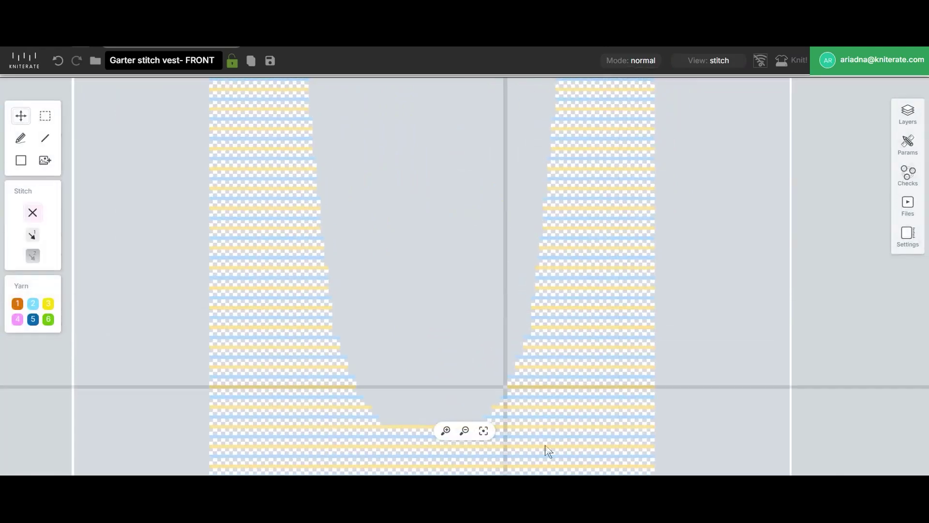
scroll(564, 368, "down", 5)
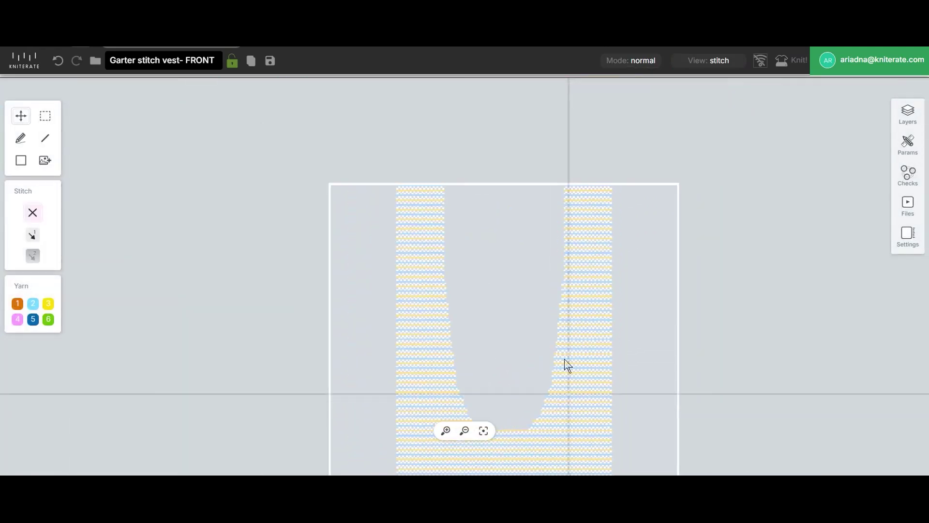
scroll(503, 330, "up", 5)
scroll(499, 242, "up", 5)
right_click(467, 241)
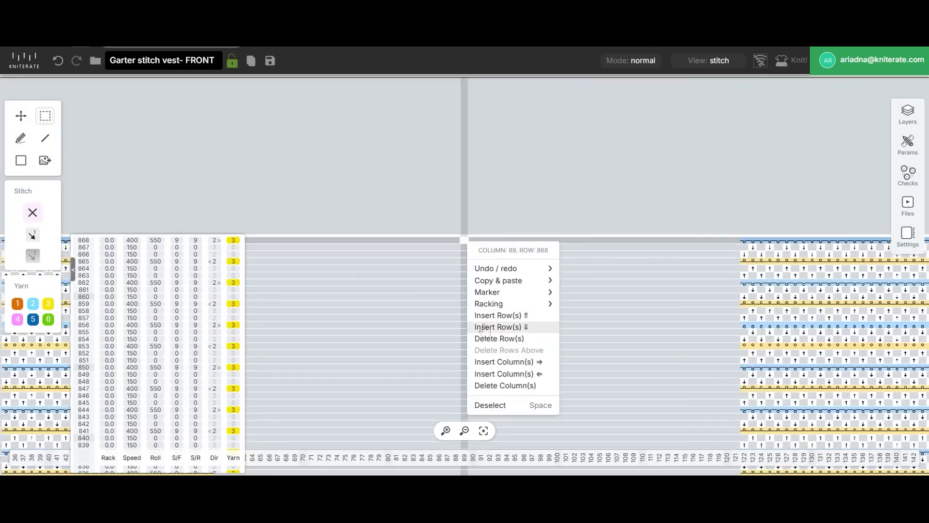
left_click(484, 316)
left_click(911, 145)
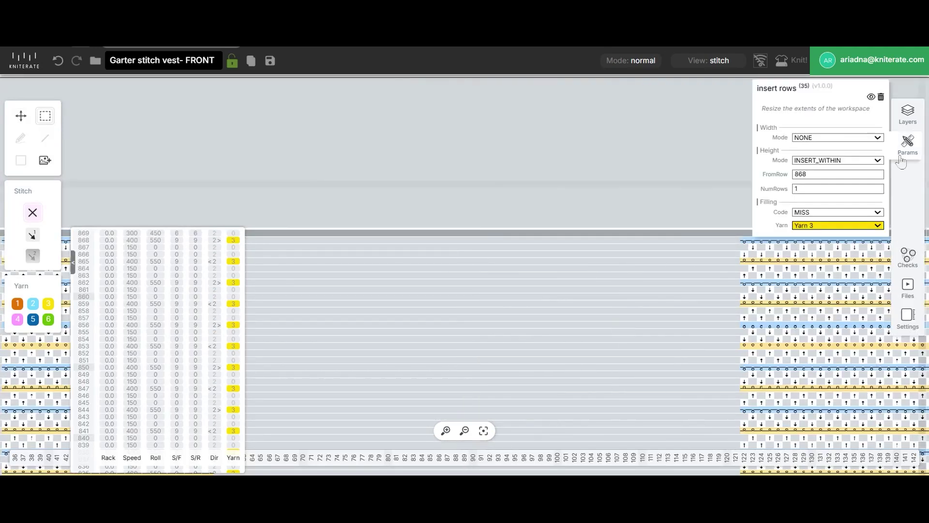
left_click(794, 189)
type("300")
scroll(576, 309, "down", 5)
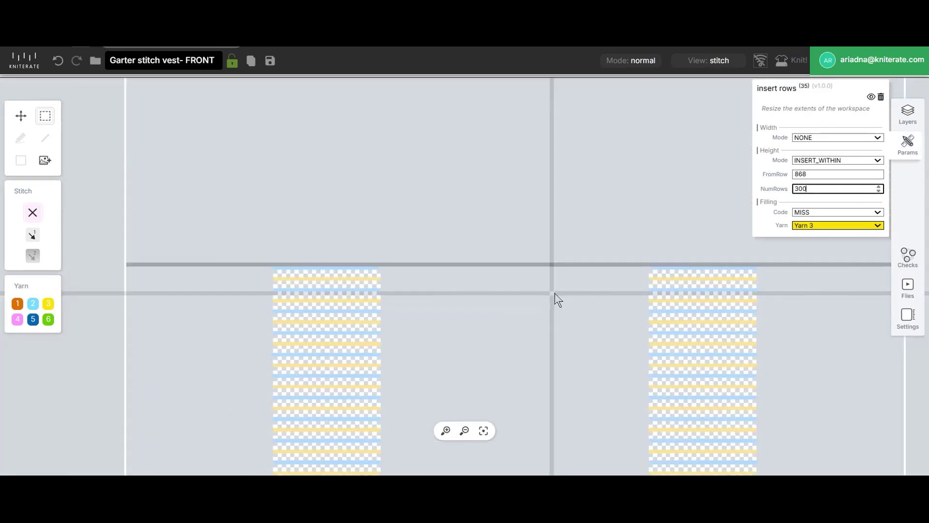
left_click(917, 152)
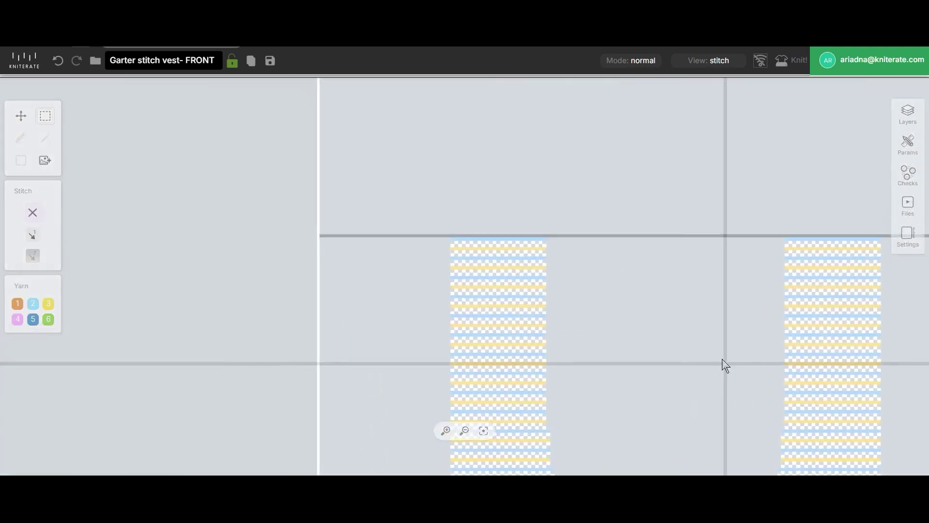
Step: Draw a filled block of blue knit stitches above the first shoulder, over columns 35 to 59 and rows 869 to 887
scroll(721, 358, "up", 5)
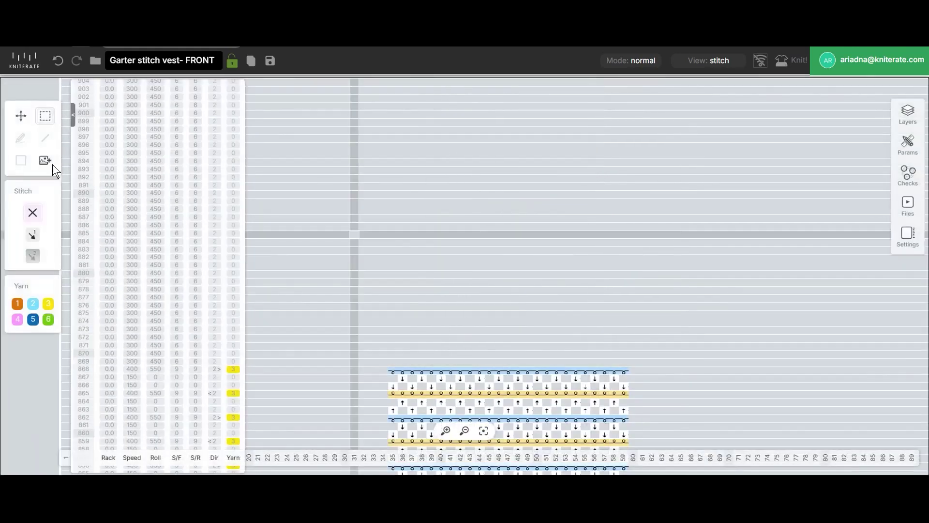
left_click(32, 213)
left_click(127, 186)
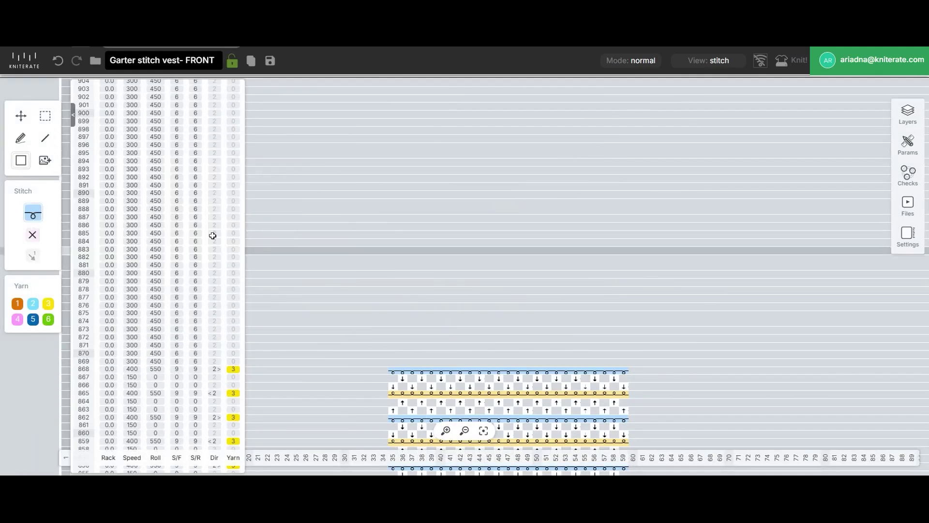
mouse_move(396, 364)
left_mouse_down()
mouse_move(425, 277)
mouse_move(605, 216)
mouse_move(624, 219)
left_mouse_up()
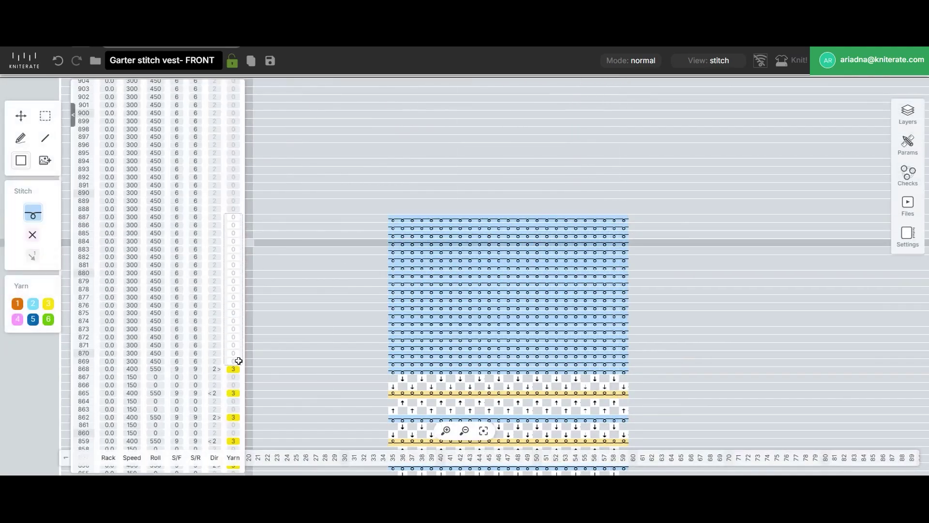
Step: Draw a matching block of blue knit stitches above the other shoulder, over columns 122 to 146 and rows 869 to 887
scroll(506, 297, "up", 8)
scroll(508, 297, "down", 2)
left_click_drag(723, 310, 462, 304)
scroll(571, 317, "up", 1)
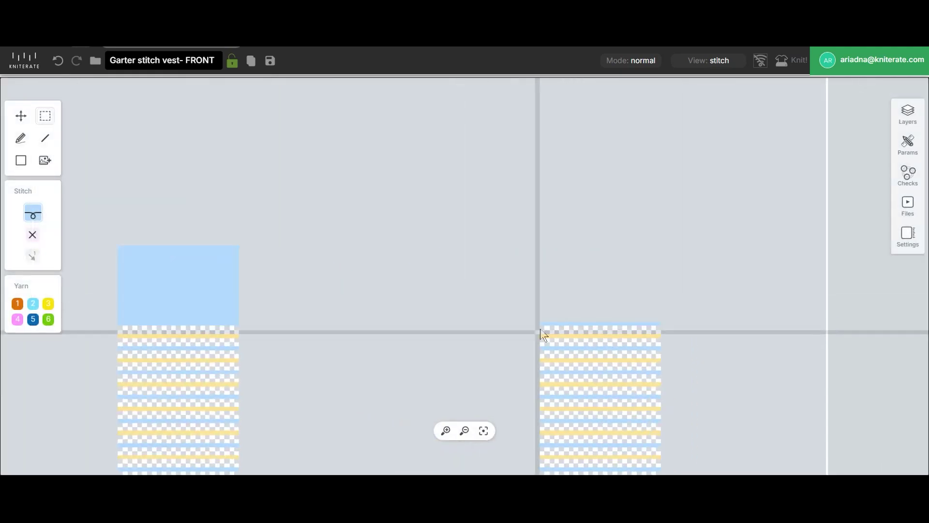
left_click_drag(541, 320, 658, 246)
scroll(449, 352, "left", 2)
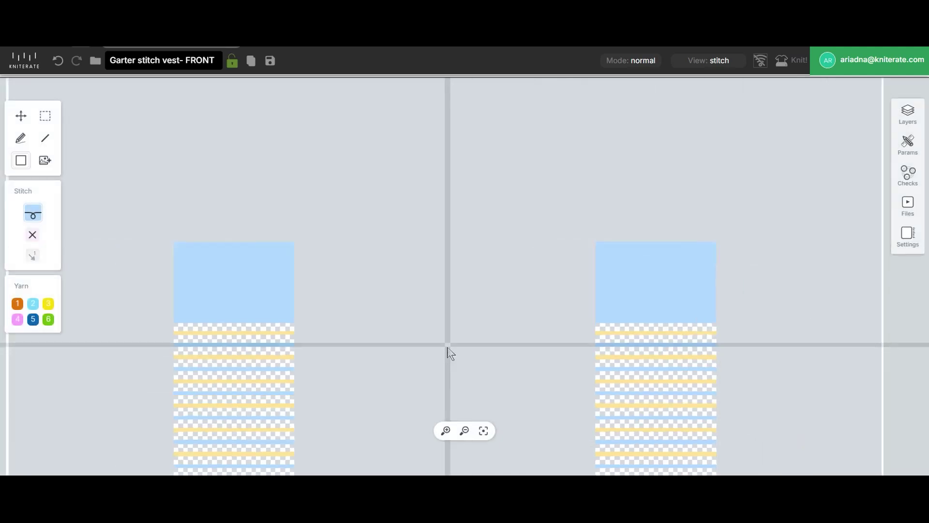
Step: Erase the knit stitches of row 715 between columns 78 and 103 at the base of the neckline
scroll(449, 353, "down", 3)
scroll(532, 315, "down", 8)
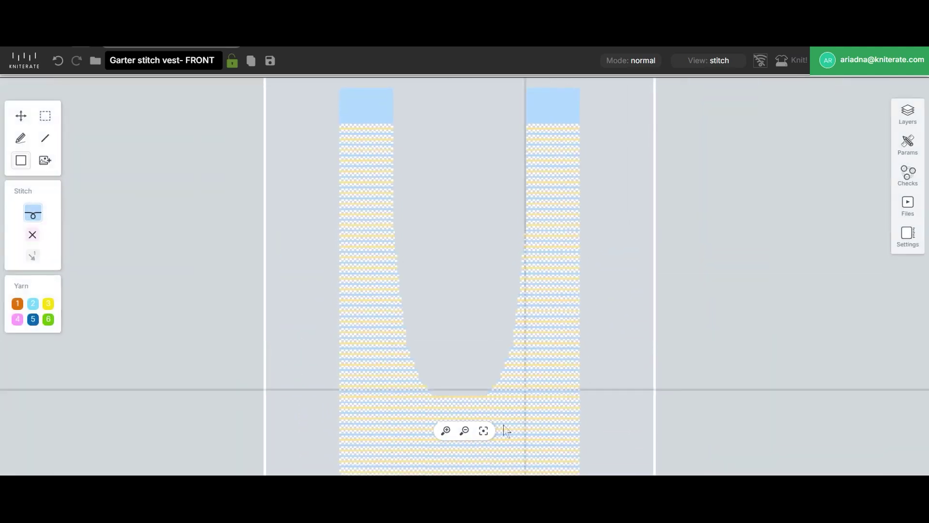
scroll(489, 393, "up", 10)
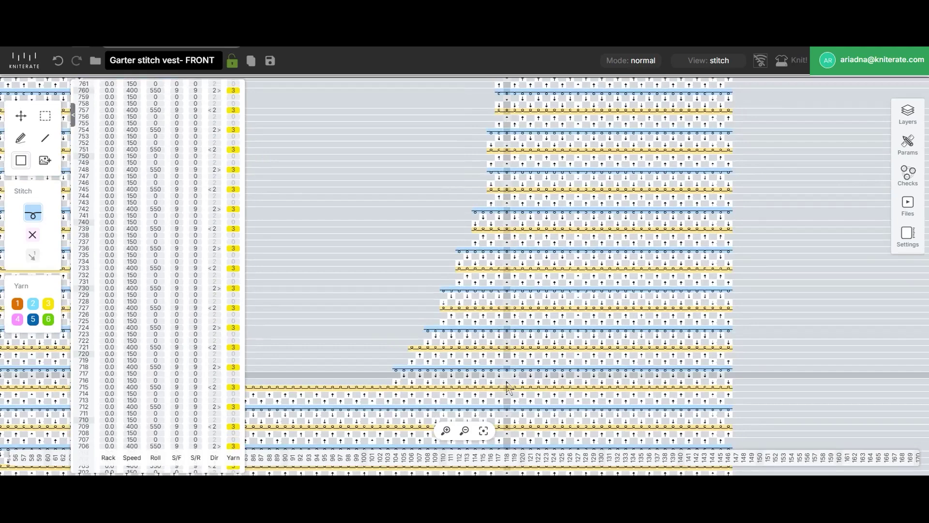
key("s")
left_click_drag(496, 399, 656, 285)
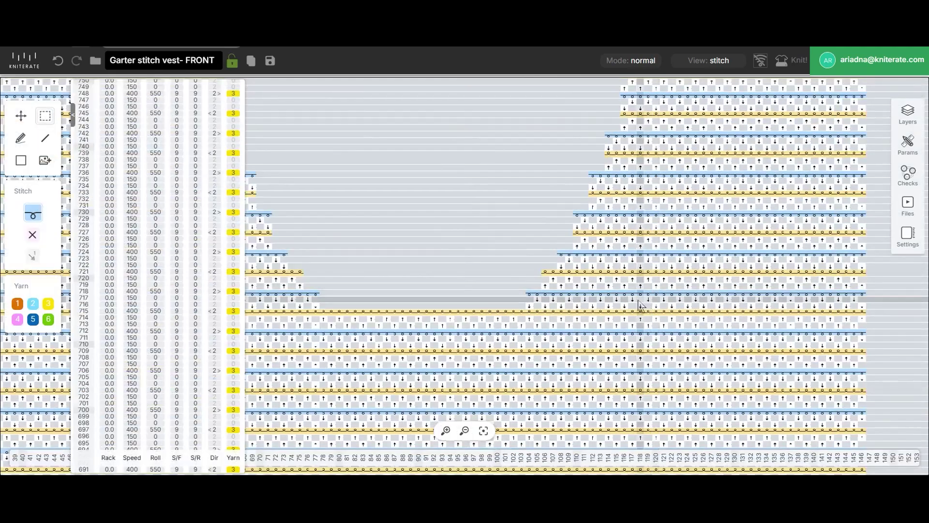
left_click_drag(497, 345, 571, 343)
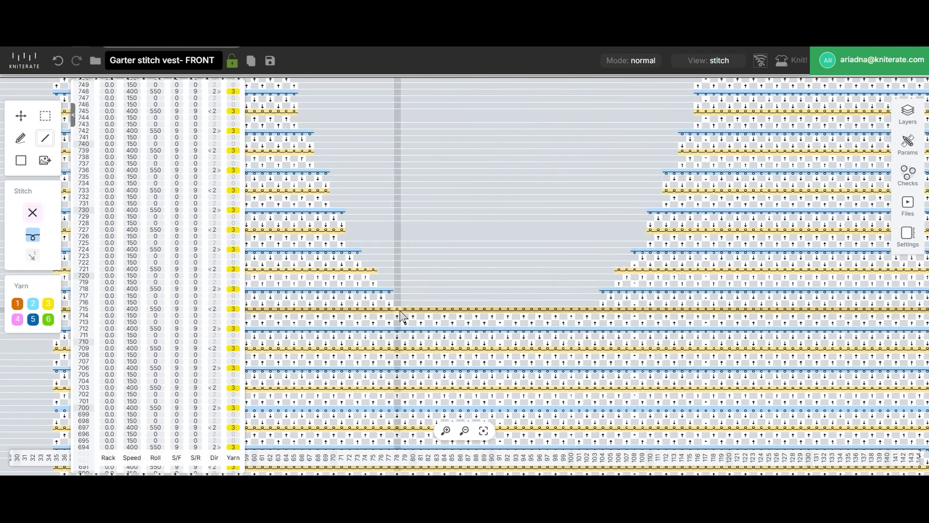
left_click_drag(401, 312, 597, 317)
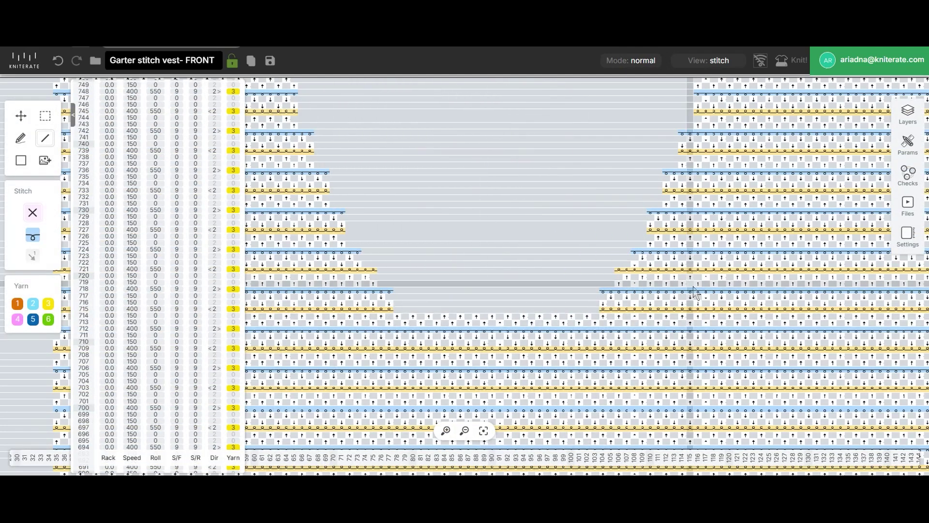
Step: Select the shoulder side of the neckline that spans column 104, row 716 to column 146, row 888
scroll(692, 286, "down", 1)
left_click_drag(693, 330, 567, 371)
key("s")
left_click_drag(487, 343, 771, 182)
scroll(702, 286, "down", 1)
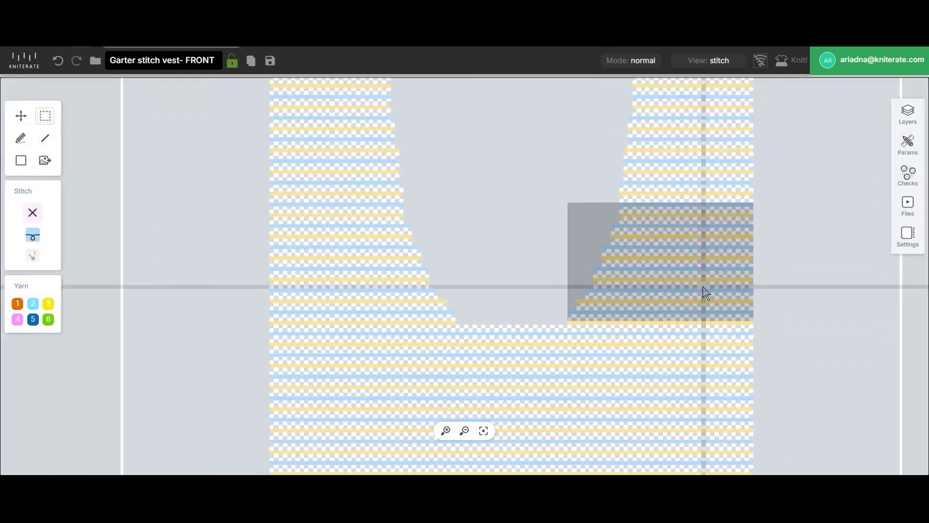
scroll(702, 286, "down", 2)
scroll(604, 411, "up", 2)
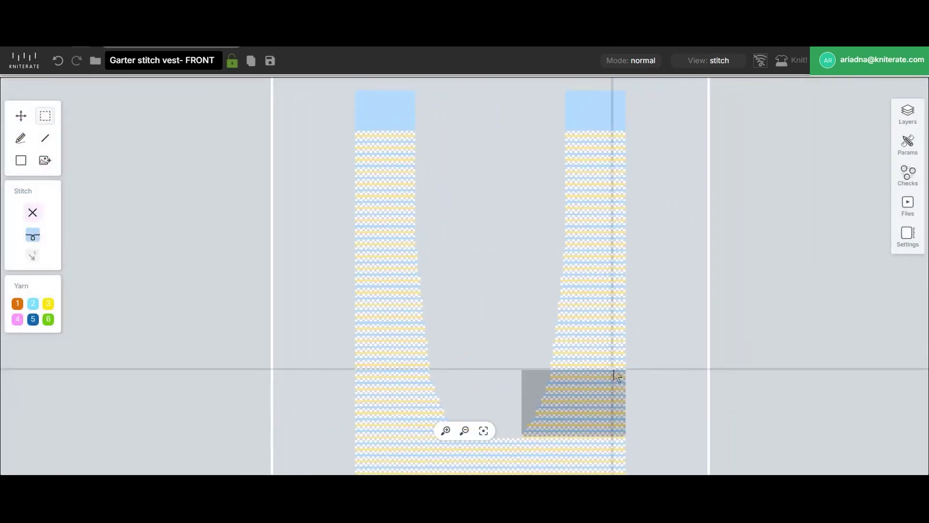
left_click_drag(619, 379, 628, 143)
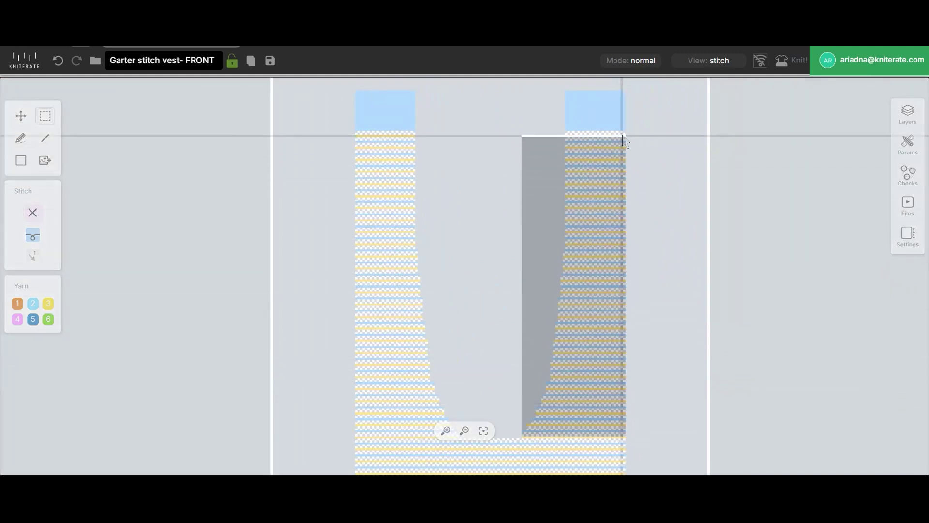
left_click_drag(627, 95, 627, 91)
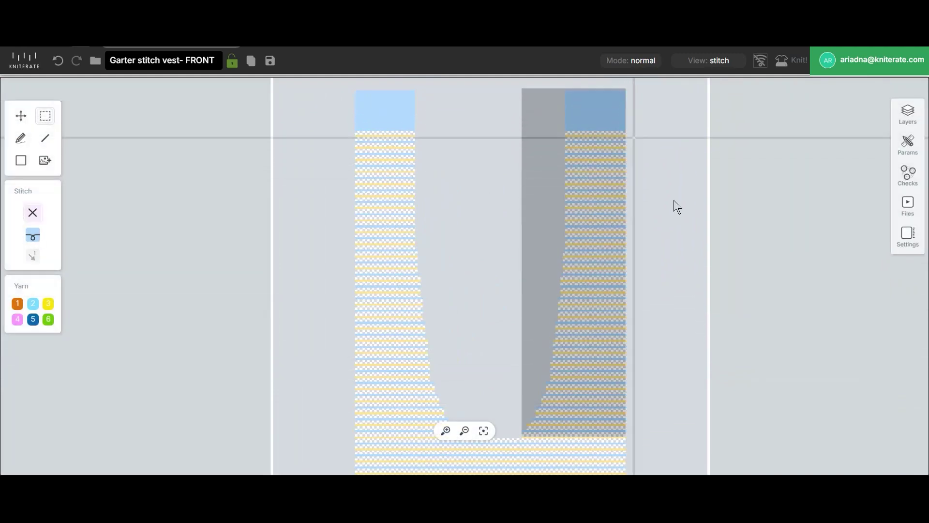
Step: Cut the selected shoulder side and move it up 176 rows using a Copy layer in BY_VECTOR mode
left_click(908, 113)
left_click(880, 89)
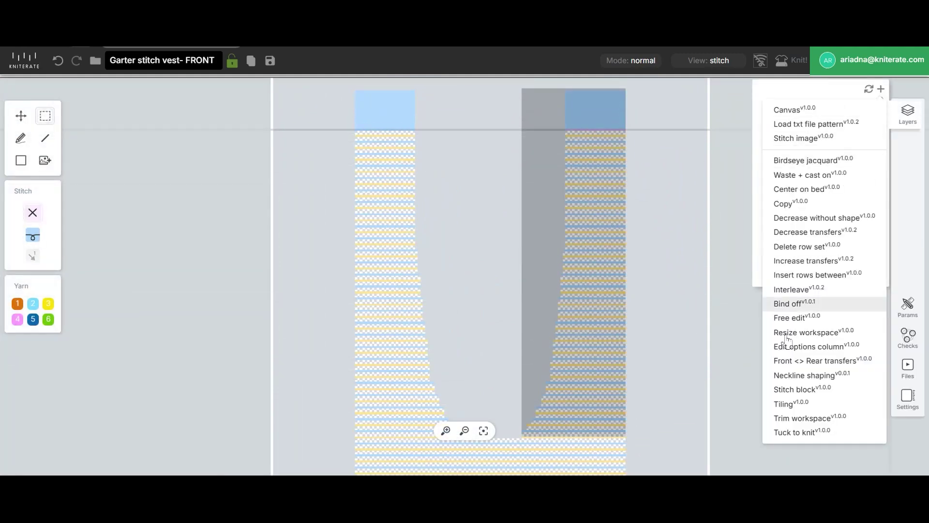
left_click(801, 217)
left_click(908, 305)
left_click(835, 160)
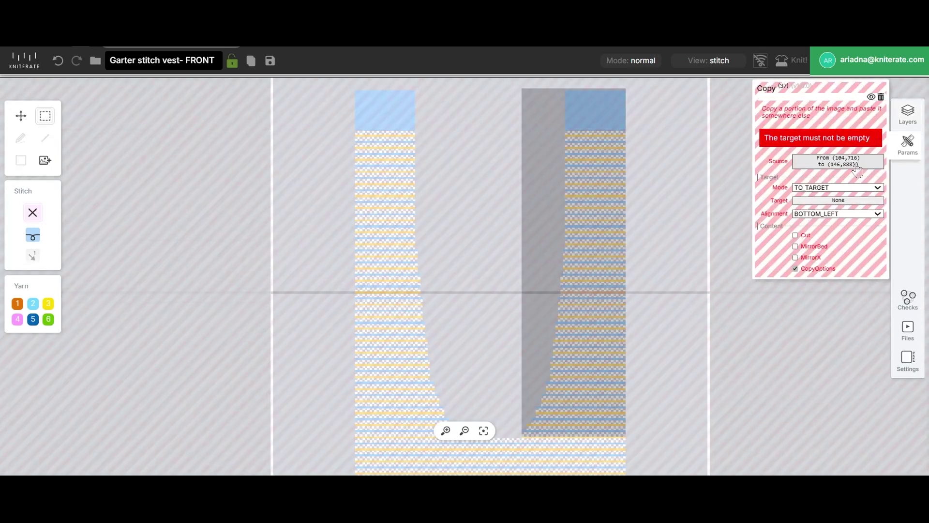
left_click(855, 196)
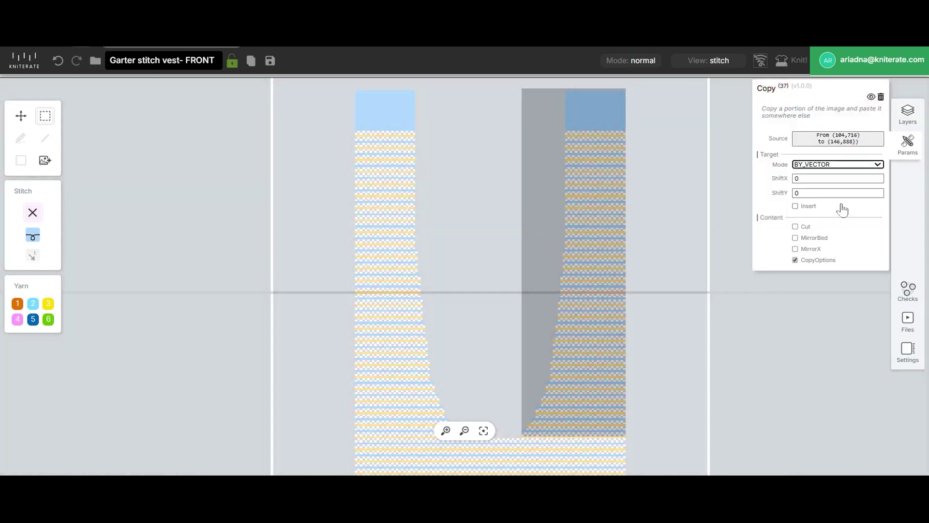
left_click(795, 226)
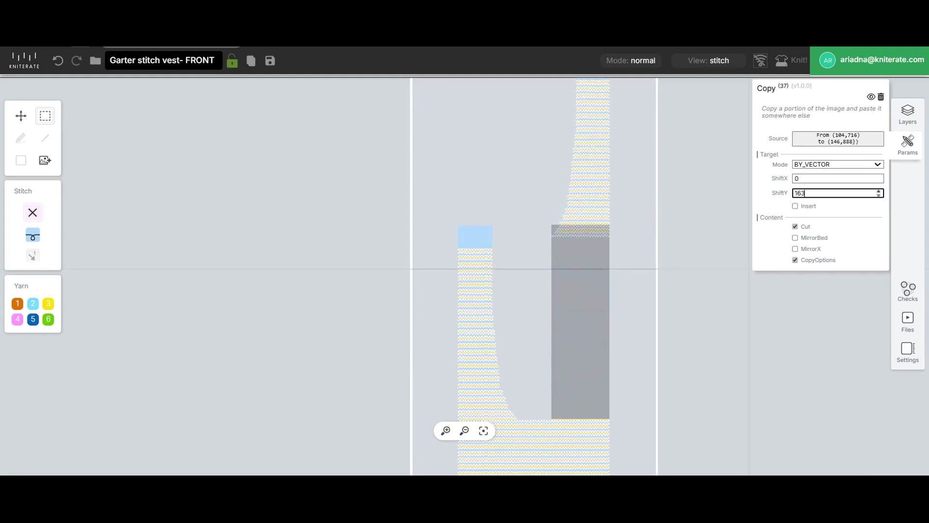
scroll(499, 409, "up", 5)
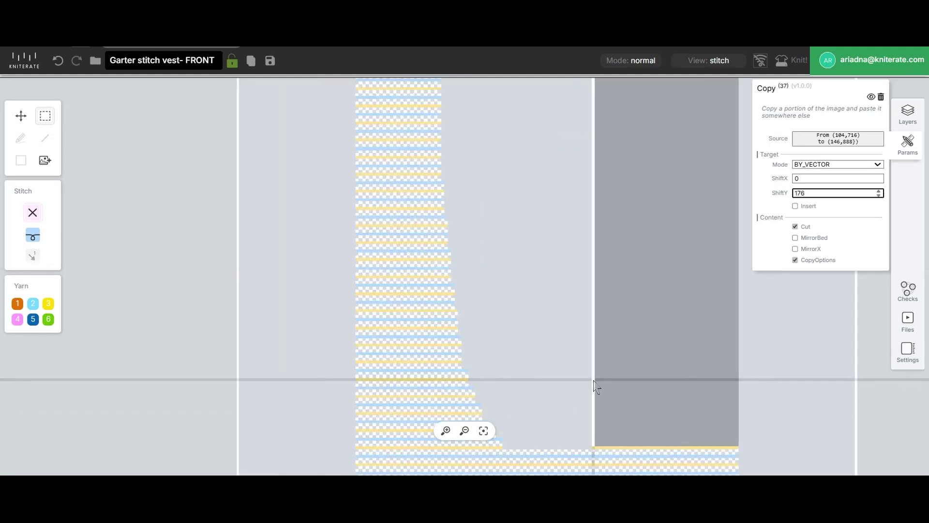
left_click_drag(580, 398, 555, 280)
left_click(908, 143)
Step: Insert one row below row 715 at the base of the neckline
scroll(587, 307, "up", 5)
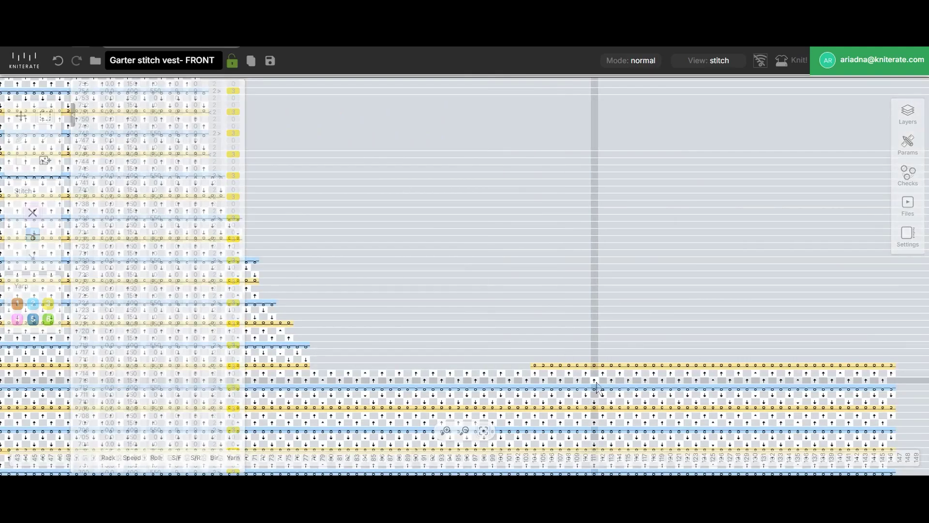
scroll(588, 373, "up", 3)
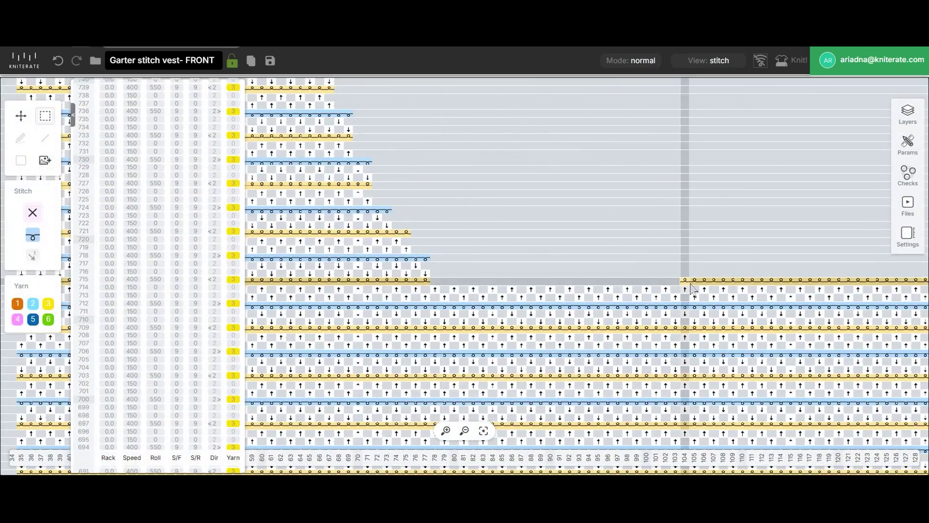
right_click(690, 282)
left_click(721, 366)
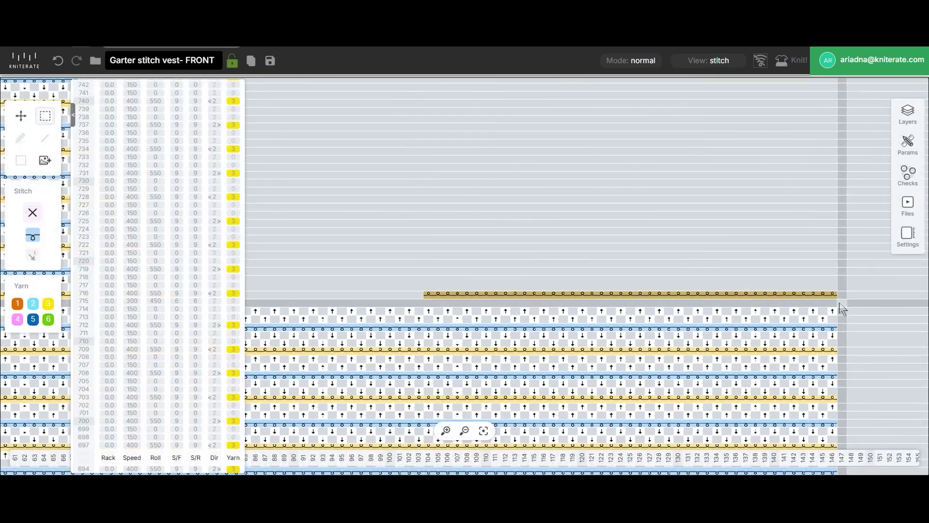
Step: Cut the knit stitches at columns 104 to 146 of row 716 and paste them into row 715 from column 104
left_click(439, 298)
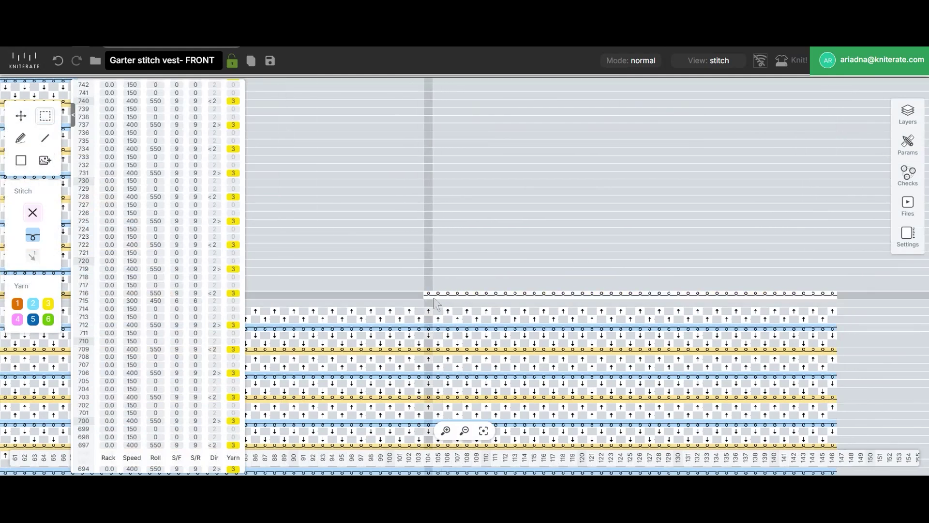
right_click(434, 304)
mouse_move(466, 333)
left_click(564, 386)
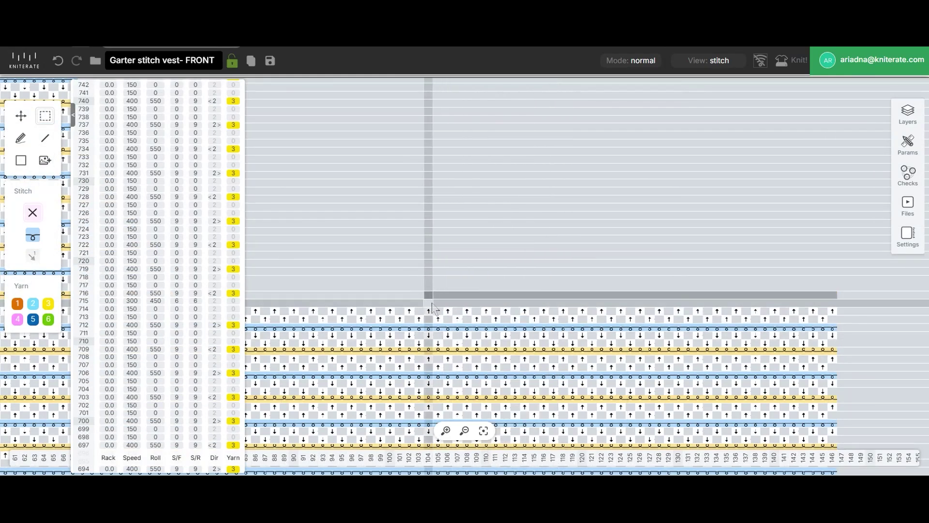
key("ctrl+v")
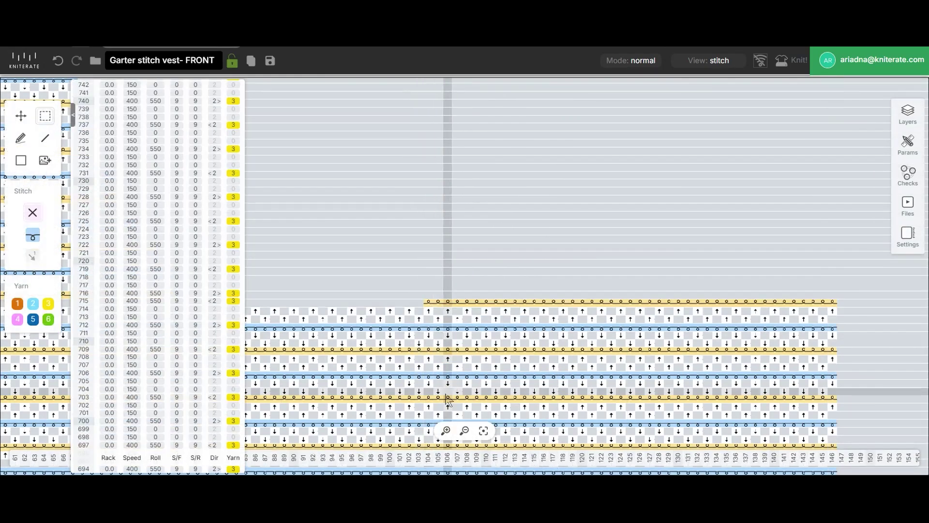
Step: Set the direction of row 716 to <1 and open the list of layers
left_click_drag(392, 338, 630, 321)
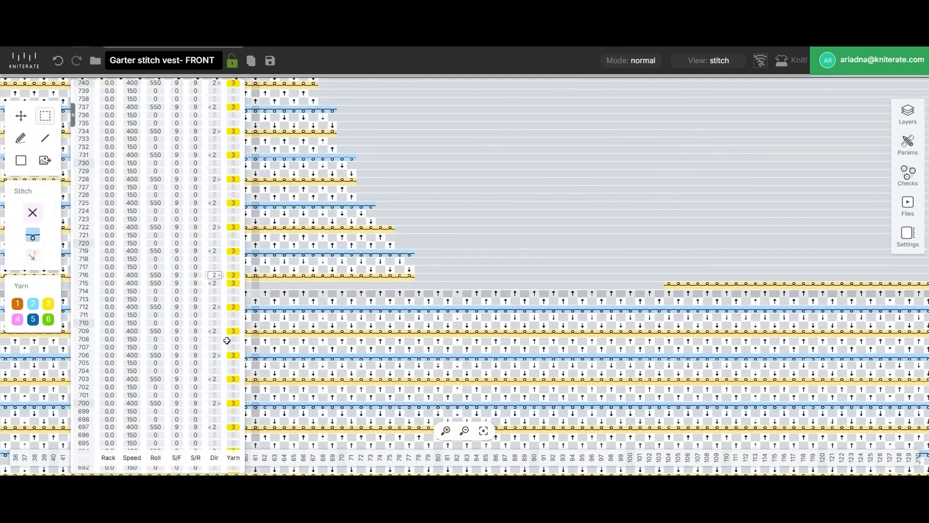
left_click(285, 356)
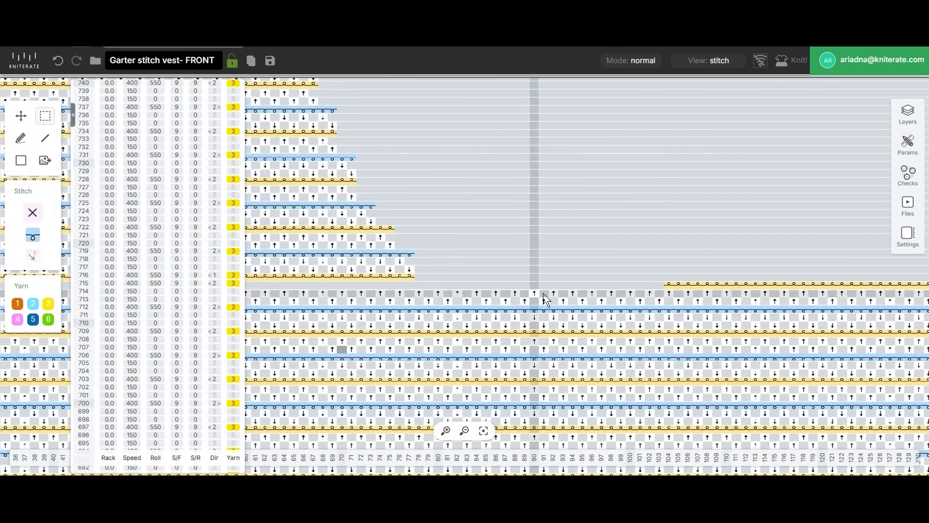
left_click(904, 114)
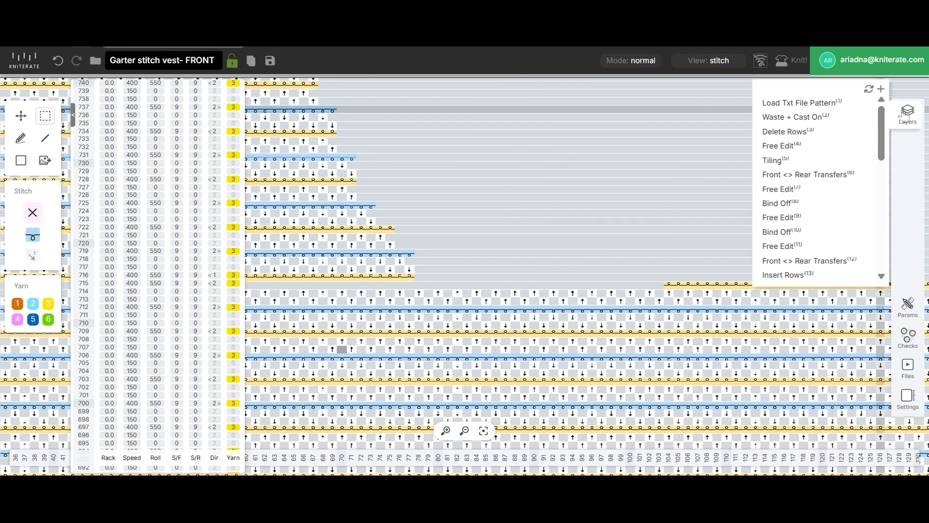
Step: Add a Bind Off layer over columns 78 to 103 of row 715, working in the RIGHT_TO_LEFT direction
left_click(880, 90)
left_click(815, 304)
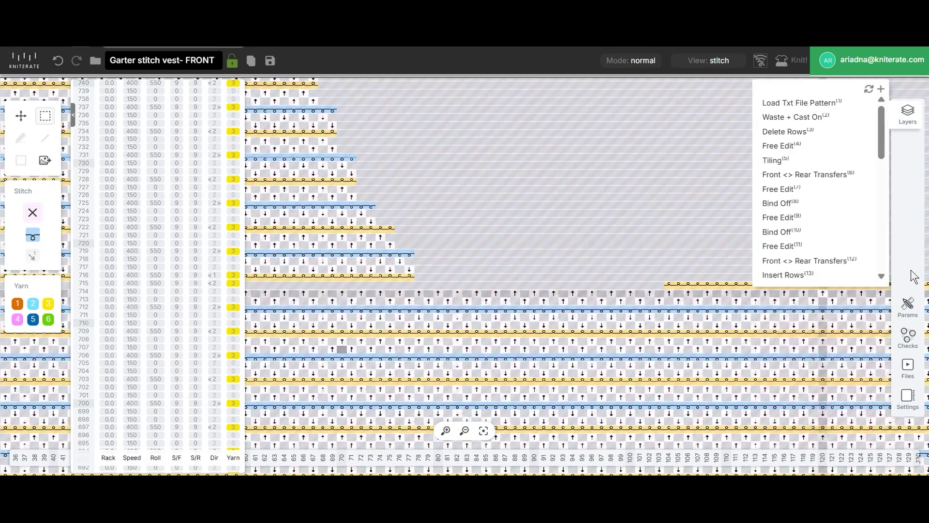
left_click(908, 305)
left_click(853, 189)
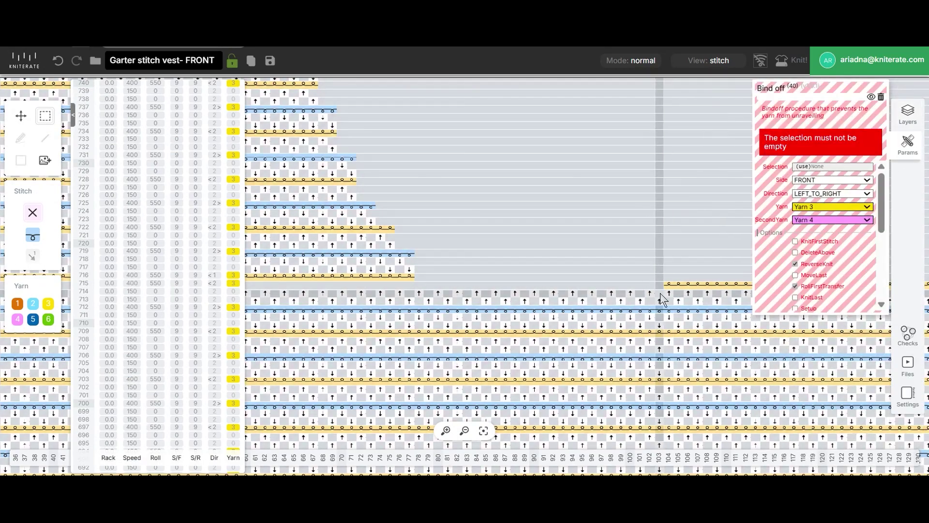
left_click_drag(659, 286, 420, 288)
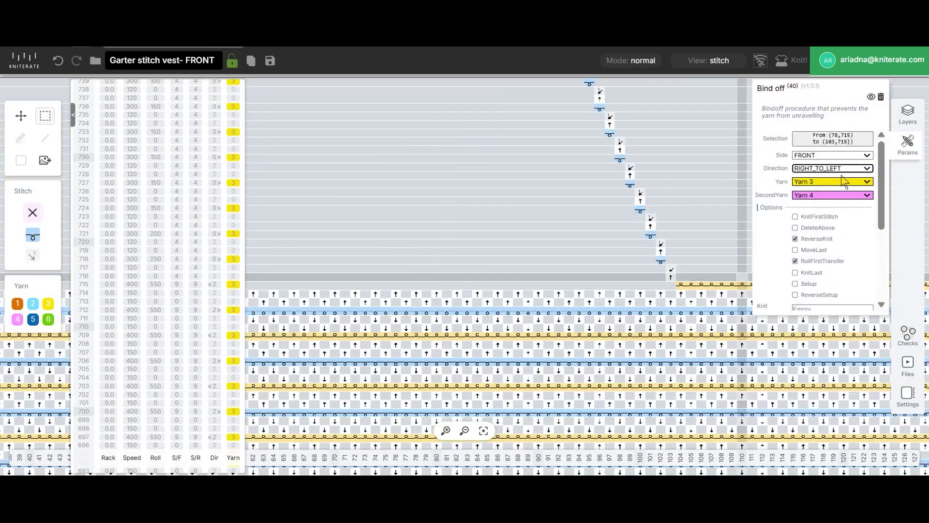
Step: Enable KnitFirstStitch and MoveLast for the bind-off and set its side to REAR
left_click(796, 217)
scroll(581, 252, "up", 10)
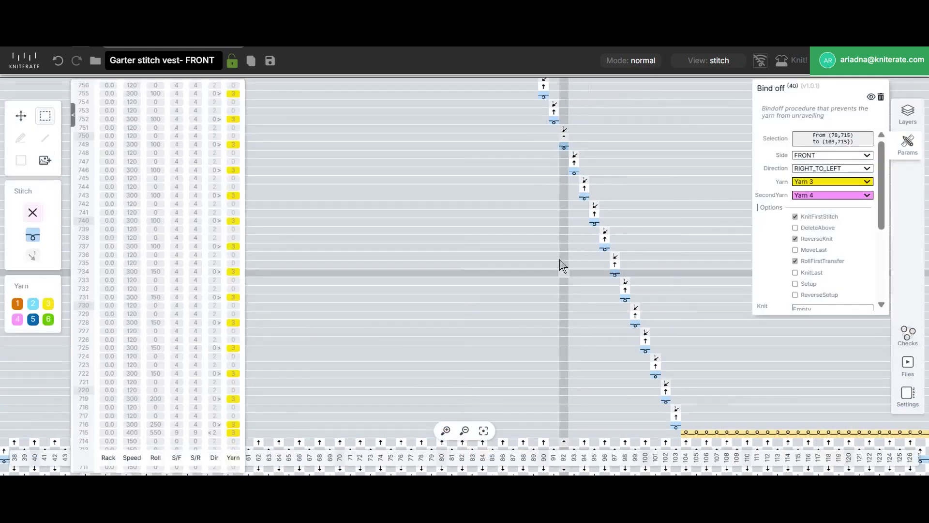
scroll(546, 251, "up", 5)
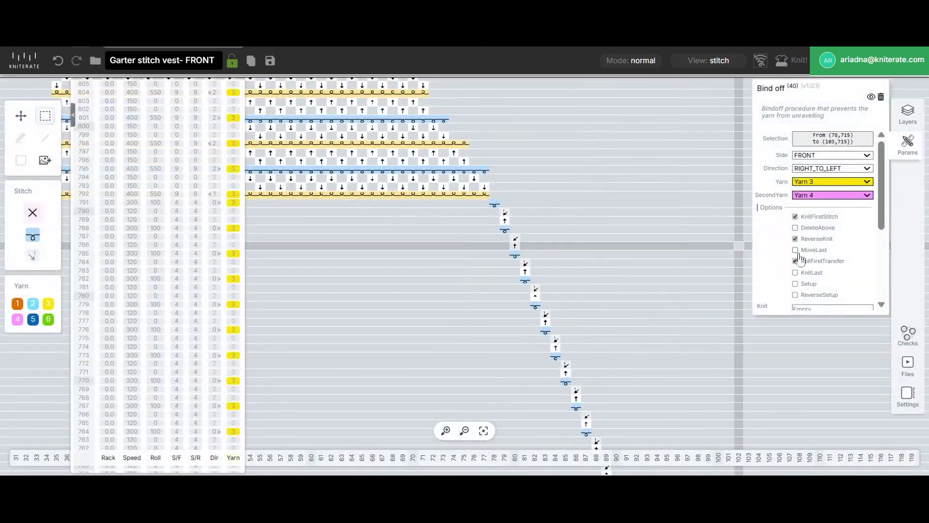
left_click(799, 252)
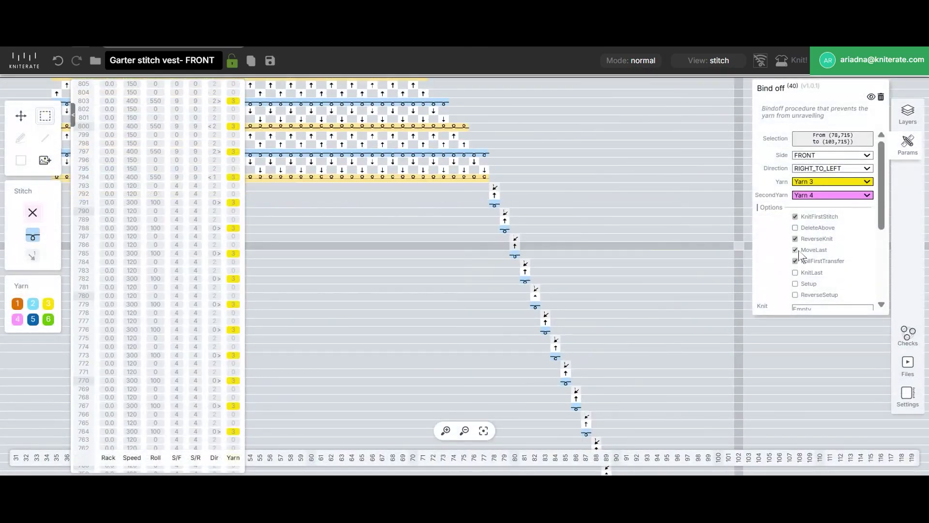
left_click(828, 170)
Step: Insert one empty row above each of rows 797, 801 and 805 on the left shoulder
scroll(623, 220, "down", 5)
left_click_drag(626, 208, 599, 426)
left_click_drag(578, 218, 597, 346)
scroll(508, 347, "up", 5)
scroll(532, 320, "up", 2)
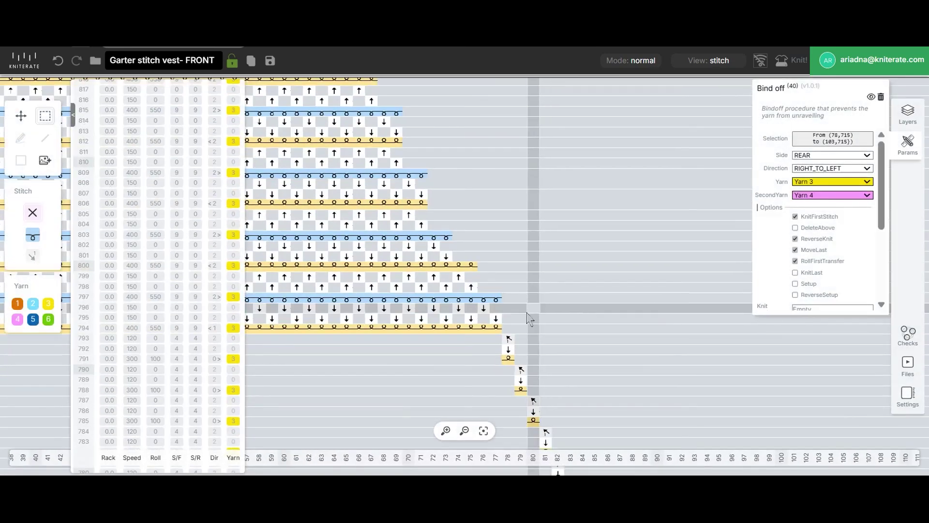
right_click(483, 299)
left_click(522, 379)
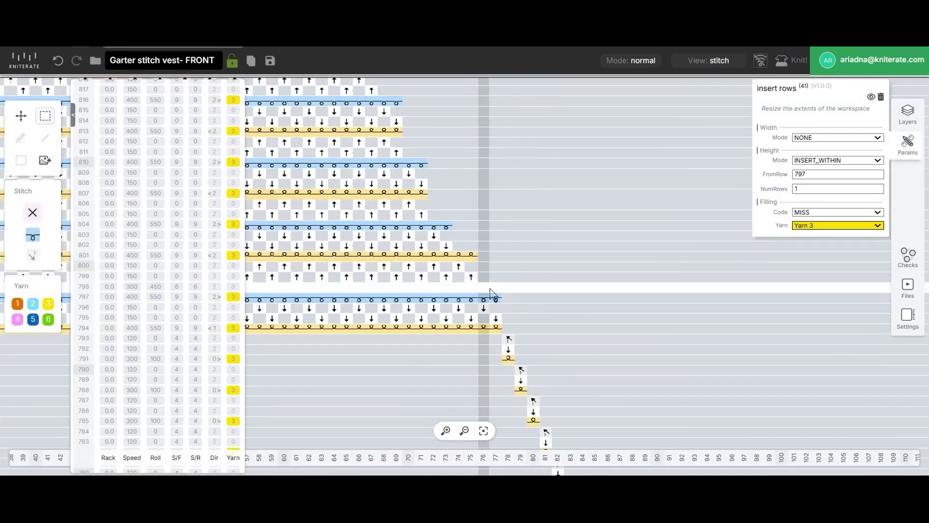
right_click(458, 254)
left_click(484, 328)
left_click_drag(482, 255, 509, 369)
right_click(460, 330)
left_click(489, 377)
left_click_drag(457, 262, 482, 341)
Step: Insert one empty row above each of rows 812, 819, 826 and 839 on the left shoulder
right_click(457, 335)
left_click(490, 375)
left_click_drag(455, 267, 492, 367)
right_click(472, 363)
left_click(513, 375)
left_click_drag(523, 291, 538, 341)
right_click(469, 343)
left_click(491, 374)
left_click_drag(453, 209, 474, 288)
right_click(477, 293)
left_click(513, 314)
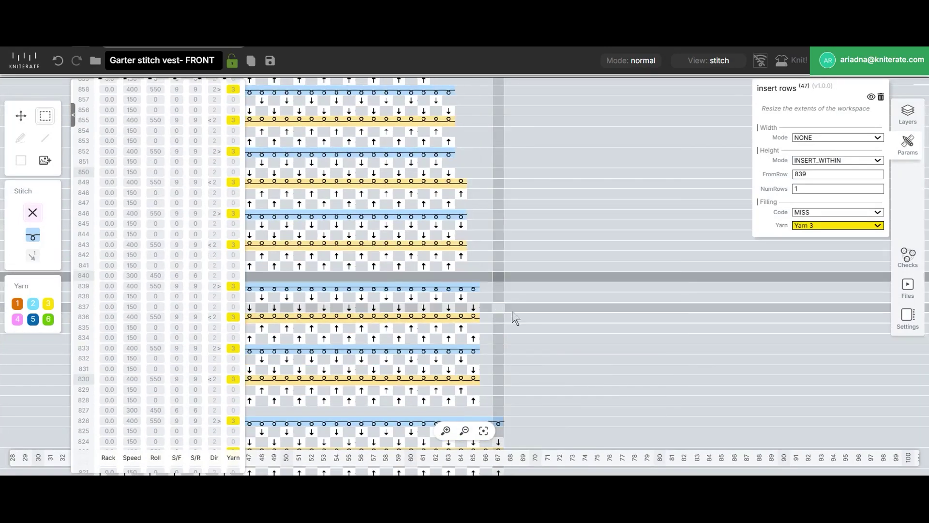
Step: Insert one empty row above each of rows 849, 859, 872, 885 and 898 on the left shoulder
right_click(462, 184)
left_click(493, 255)
left_click_drag(483, 82, 497, 329)
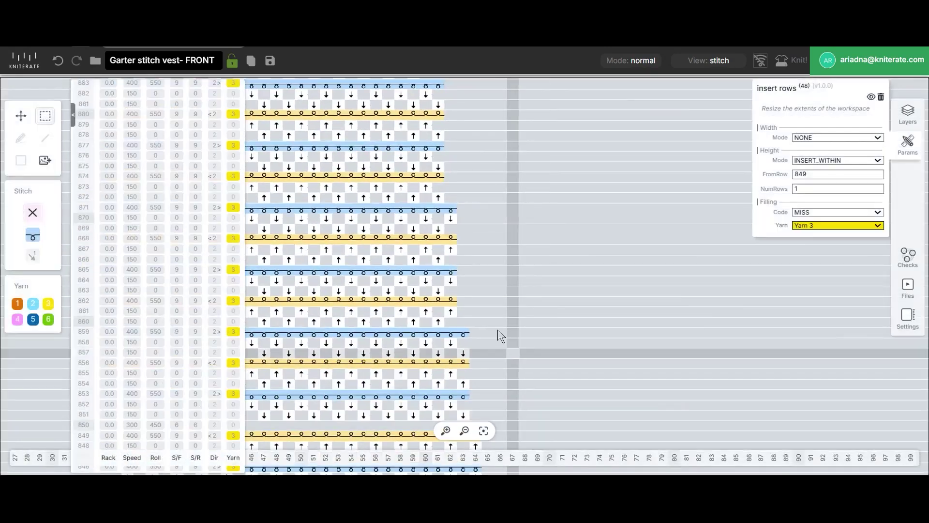
left_click(485, 375)
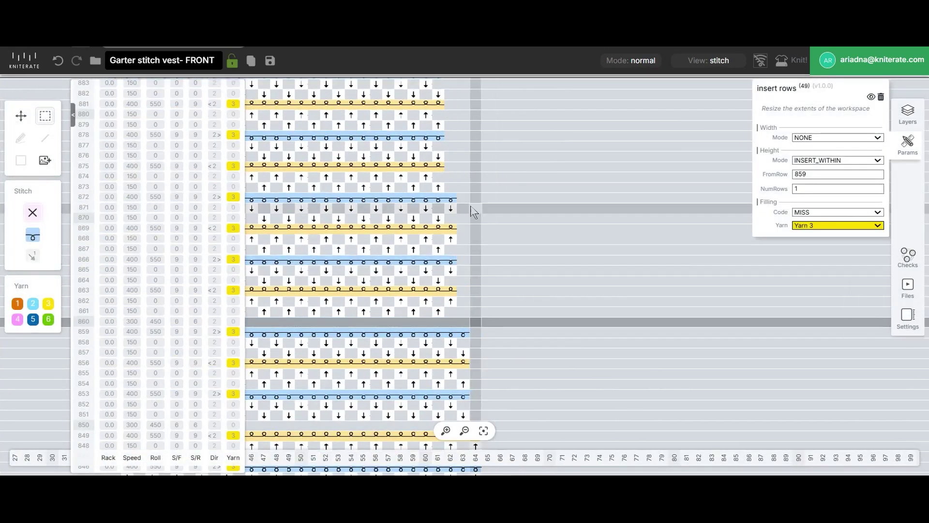
right_click(455, 201)
left_click(484, 270)
right_click(450, 222)
left_click(471, 288)
right_click(450, 250)
left_click(475, 322)
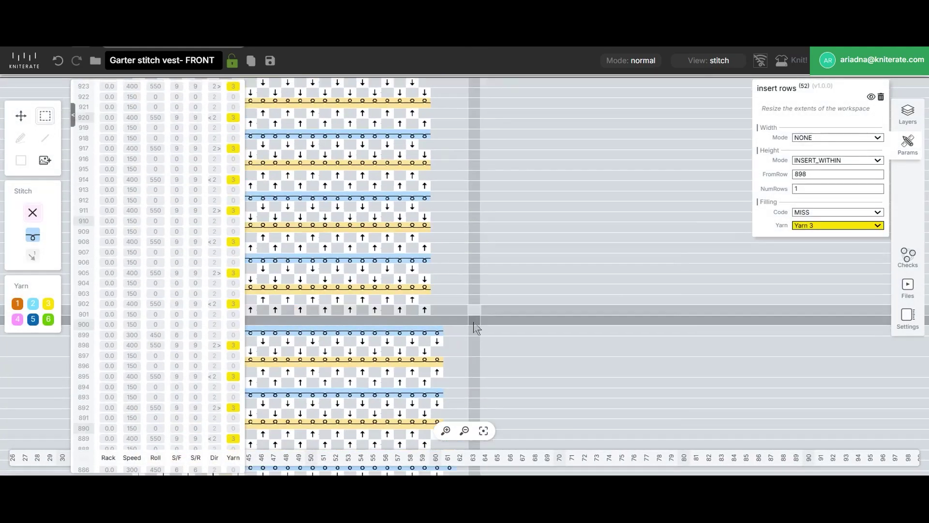
Step: Draw front-to-rear rack-left-2 transfers at row 798 columns 76–77, row 806 columns 72–73, row 813 columns 70–71 and row 820 columns 68–69
scroll(489, 325, "down", 6)
scroll(549, 270, "up", 6)
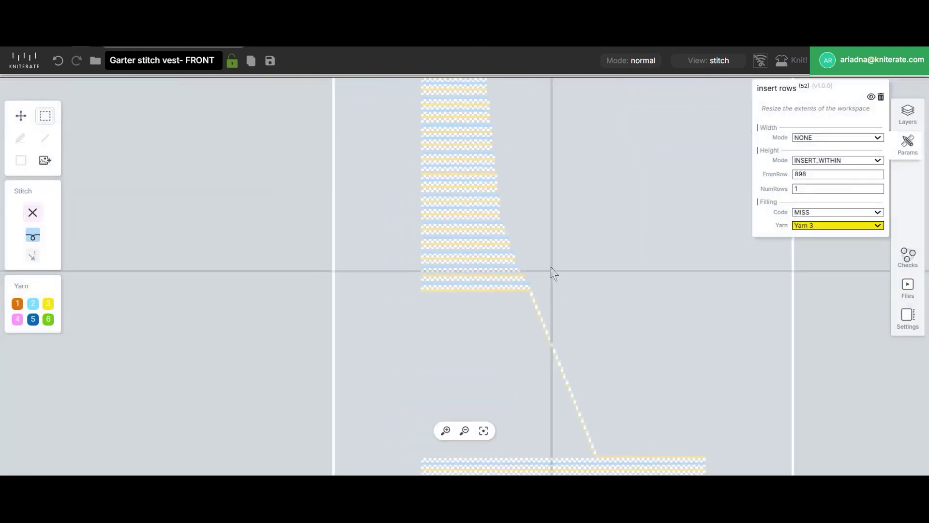
left_click(33, 213)
mouse_move(33, 219)
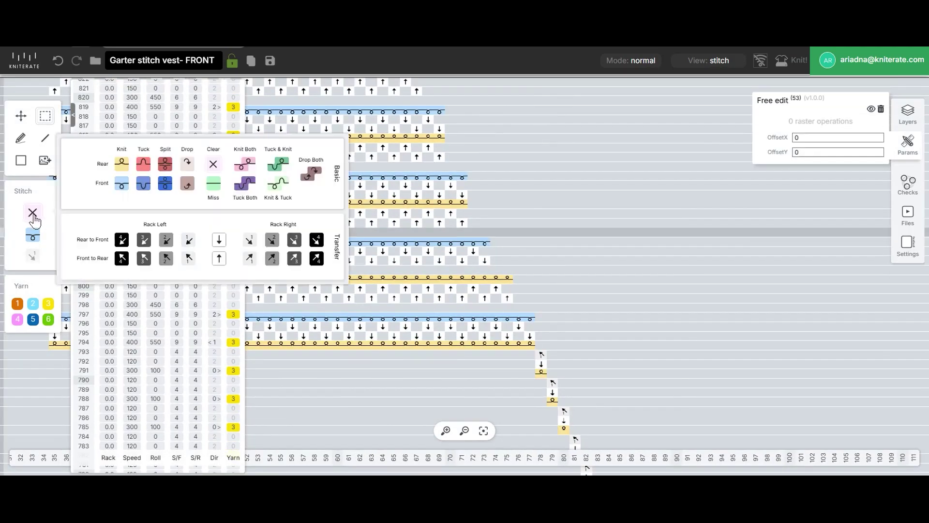
left_click(167, 258)
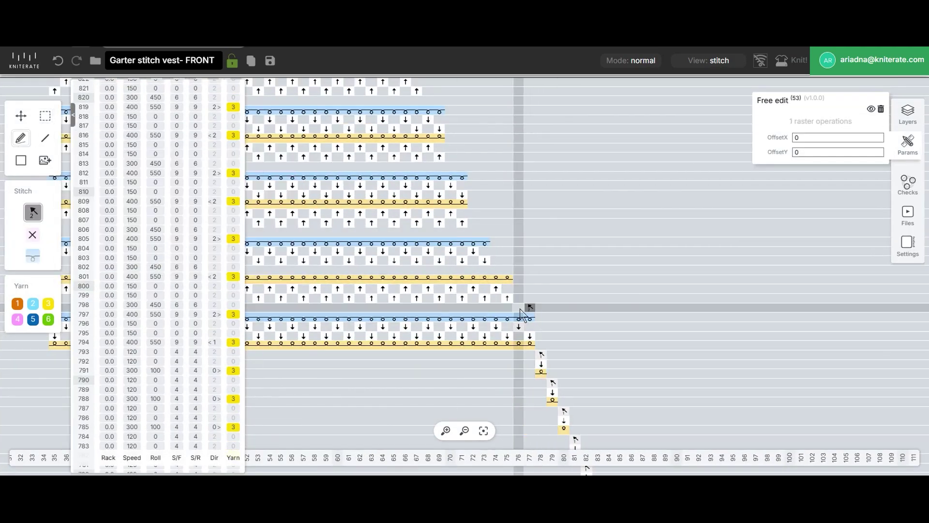
left_click(473, 232)
left_click(451, 166)
left_click(428, 99)
Step: Draw rack-left-2 transfers: rear-to-front at row 802 columns 74–75 and front-to-rear at row 827 columns 66–67
left_click(32, 212)
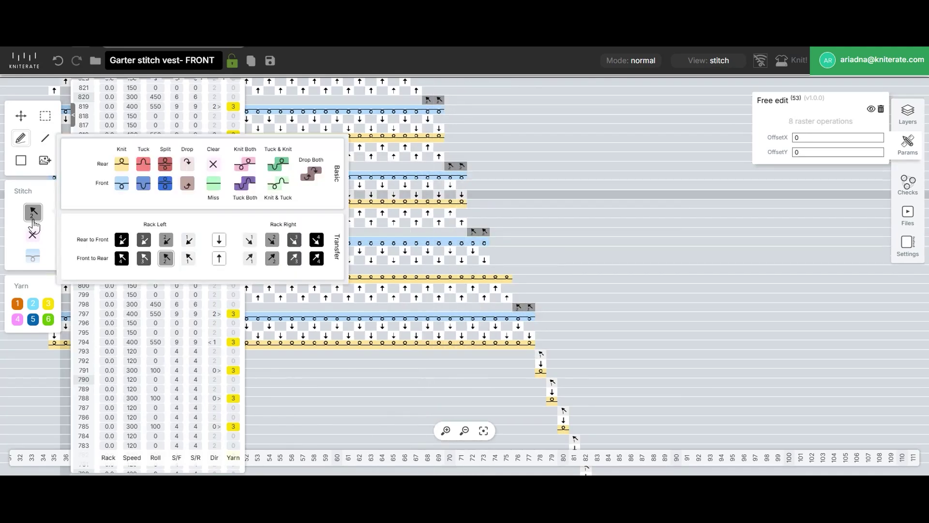
left_click(166, 245)
left_click(495, 272)
scroll(587, 193, "up", 5)
scroll(587, 193, "left", 2)
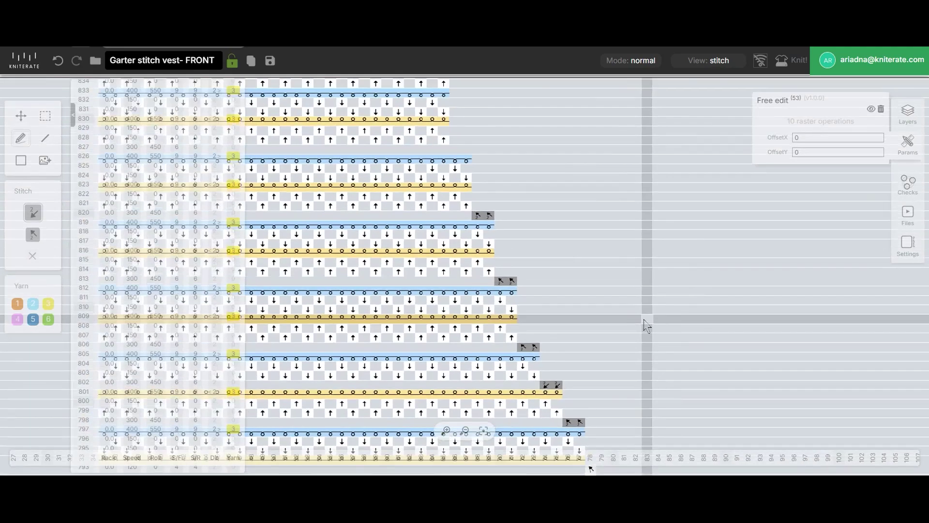
left_click(464, 151)
Step: Draw rack-left-1 transfers: front-to-rear at row 840 columns 64–65 and rear-to-front at row 850 columns 63–64
scroll(595, 228, "up", 5)
scroll(596, 227, "left", 2)
left_click(32, 212)
left_click(190, 260)
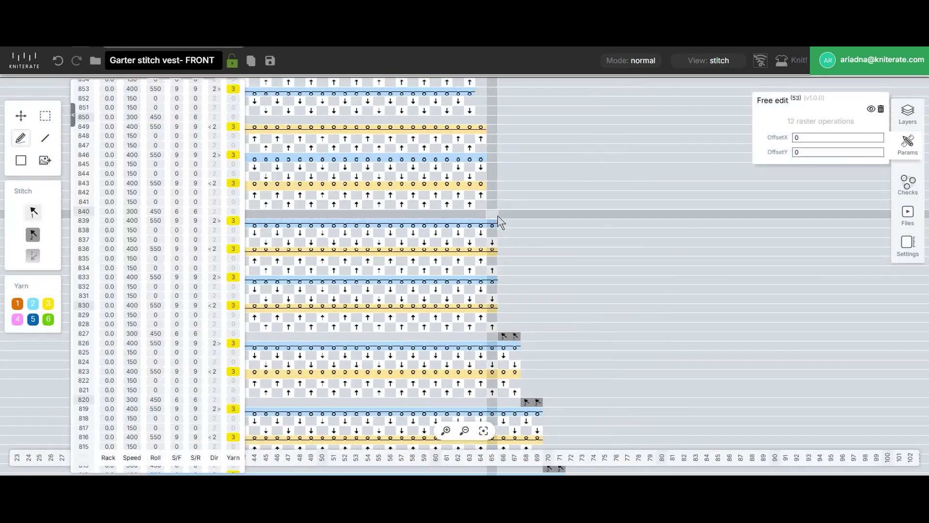
left_click(481, 214)
left_click(35, 215)
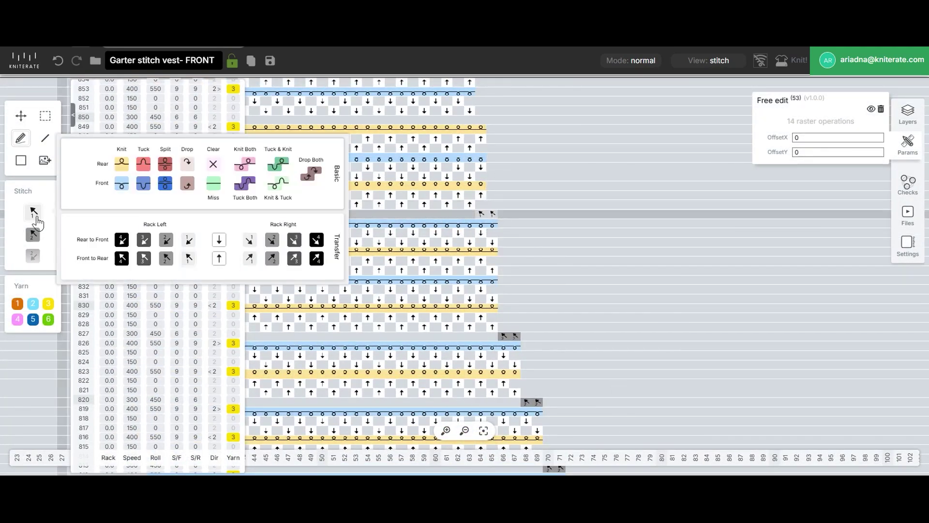
left_click(189, 239)
left_click(469, 117)
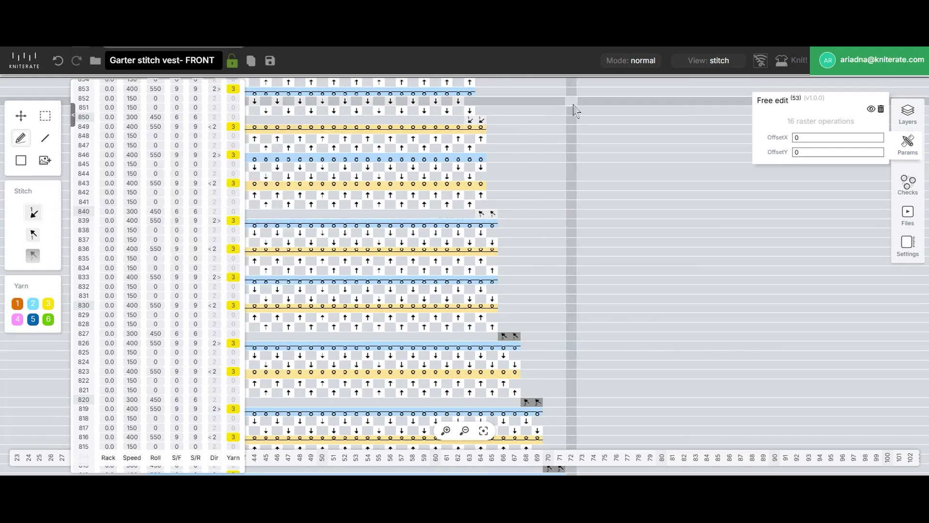
Step: Draw front-to-rear rack-left-1 transfers at row 860 columns 62–63, row 873 columns 61–62, row 886 columns 60–61 and row 899 columns 59–60
scroll(564, 198, "up", 5)
scroll(565, 198, "right", 1)
left_click(33, 235)
left_click(447, 202)
left_click(435, 202)
left_click_drag(610, 172, 638, 290)
left_click(464, 197)
left_click(453, 197)
left_click_drag(575, 188, 592, 313)
left_click(468, 198)
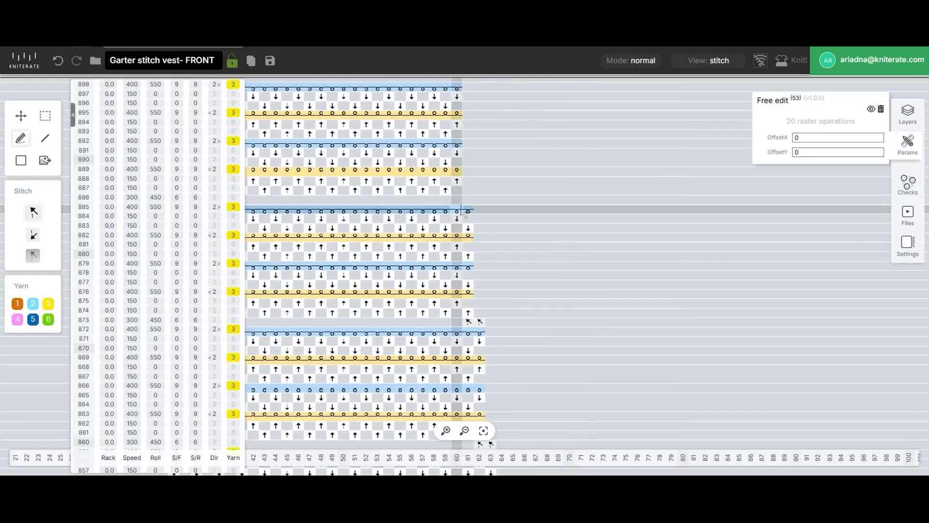
left_click(458, 198)
left_click_drag(547, 175, 546, 334)
left_click(456, 234)
left_click(445, 234)
Step: Clear the outermost edge transfer just above each one-needle decrease from row 899 down to row 840
left_click_drag(546, 208, 547, 167)
mouse_move(33, 203)
left_click(209, 165)
left_click(448, 186)
left_click(462, 299)
left_click_drag(573, 323, 549, 155)
left_click(450, 263)
left_click_drag(491, 361, 487, 278)
left_click(458, 294)
left_click_drag(535, 369, 479, 195)
left_click(413, 219)
left_click(424, 303)
left_click_drag(540, 321, 549, 156)
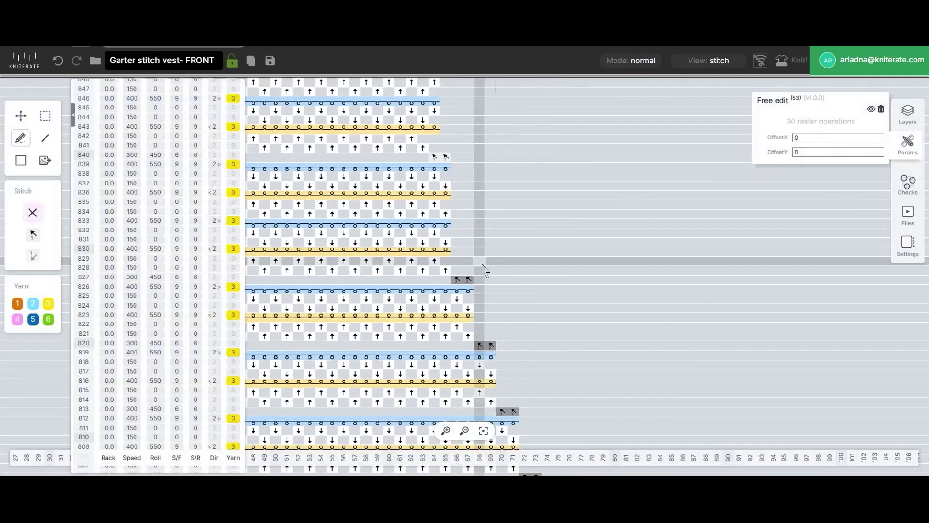
Step: Give the inserted decrease rows from 798 to 899 the transfer-row settings: speed 150, roll 0 and both stitch sizes 0
scroll(503, 355, "down", 6)
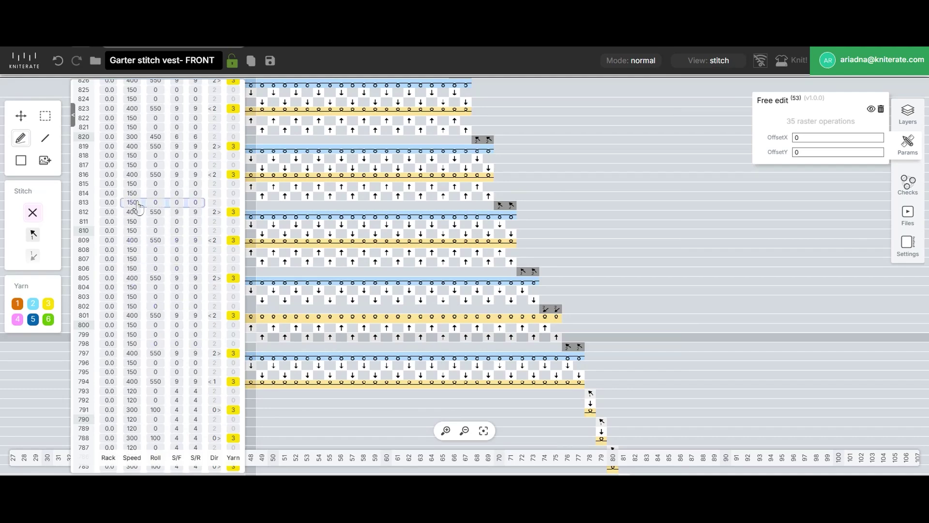
scroll(147, 143, "up", 10)
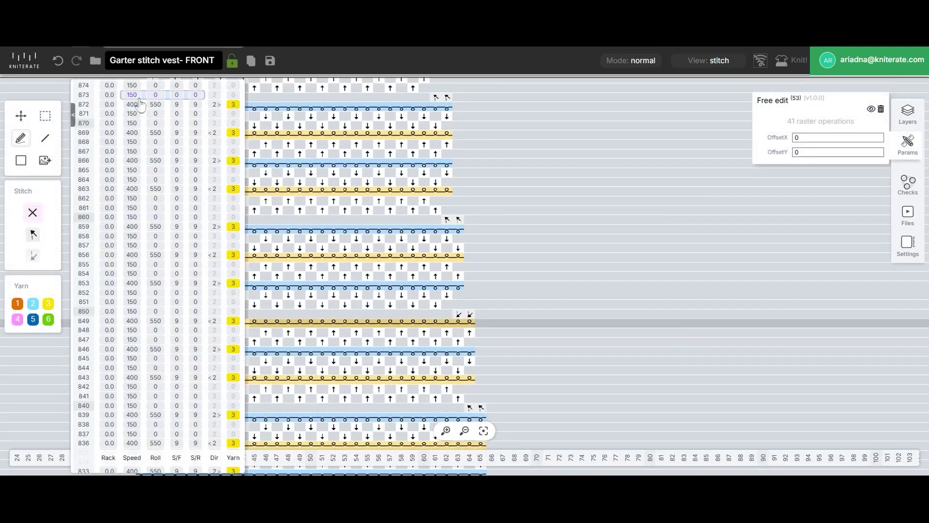
scroll(663, 394, "up", 4)
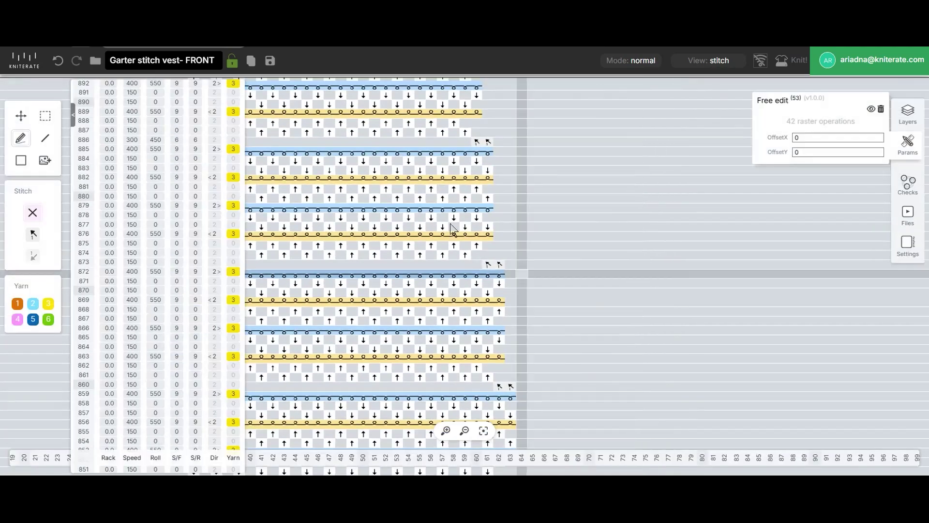
scroll(585, 325, "up", 6)
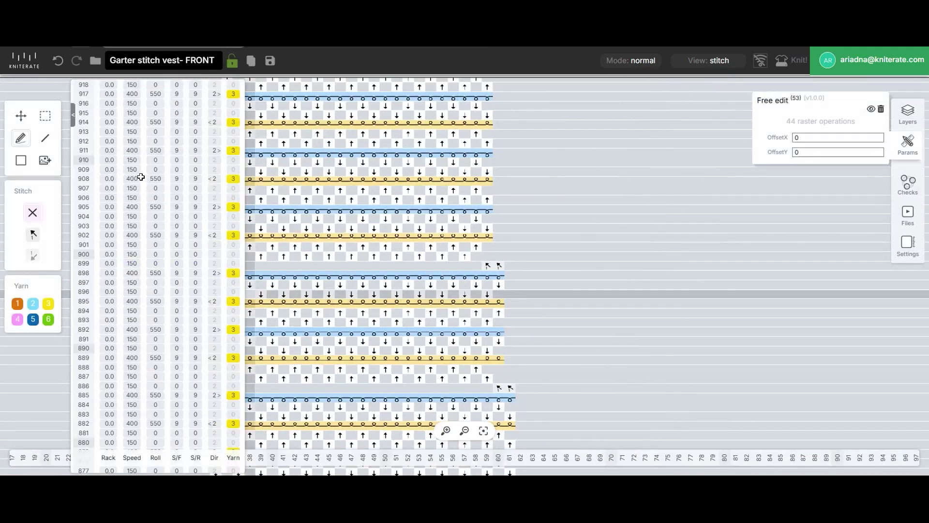
Step: Insert one empty row above each of rows 985 and 989 on the right shoulder
left_click_drag(674, 198, 552, 456)
scroll(611, 329, "down", 1)
scroll(610, 329, "down", 8)
scroll(549, 368, "up", 7)
scroll(536, 383, "up", 1)
left_click_drag(535, 383, 583, 331)
right_click(401, 340)
left_click(435, 375)
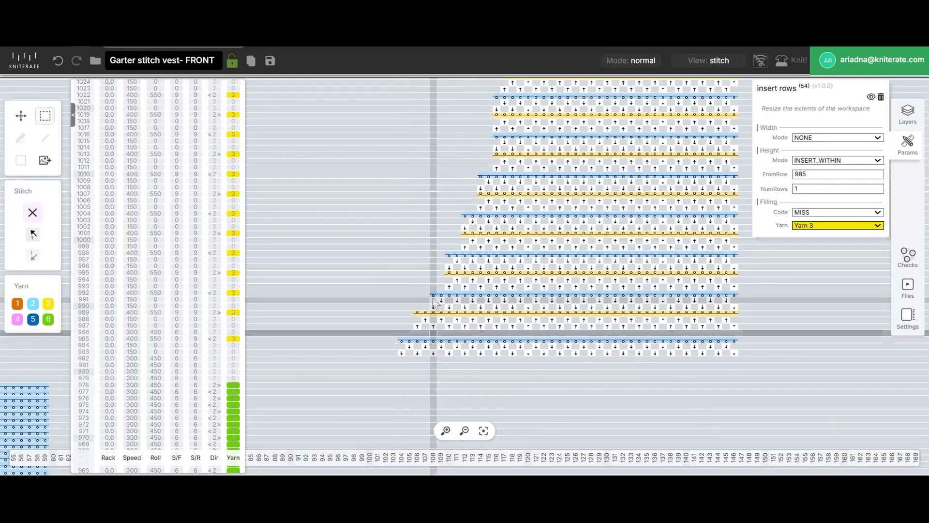
right_click(418, 315)
left_click(451, 375)
Step: Insert one empty row above each of rows 993, 1000, 1007 and 1014 on the right shoulder
right_click(431, 287)
left_click(462, 361)
right_click(453, 238)
left_click(466, 311)
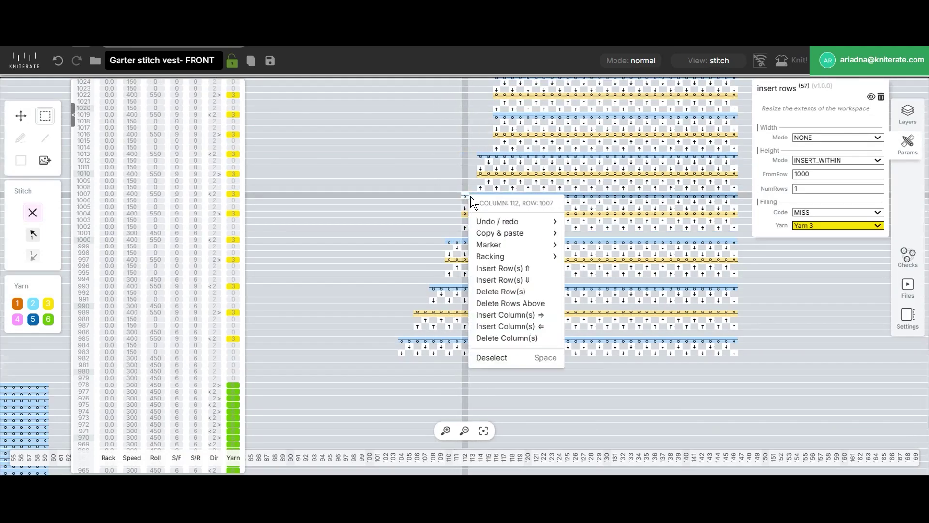
left_click(499, 268)
right_click(463, 316)
left_click(502, 377)
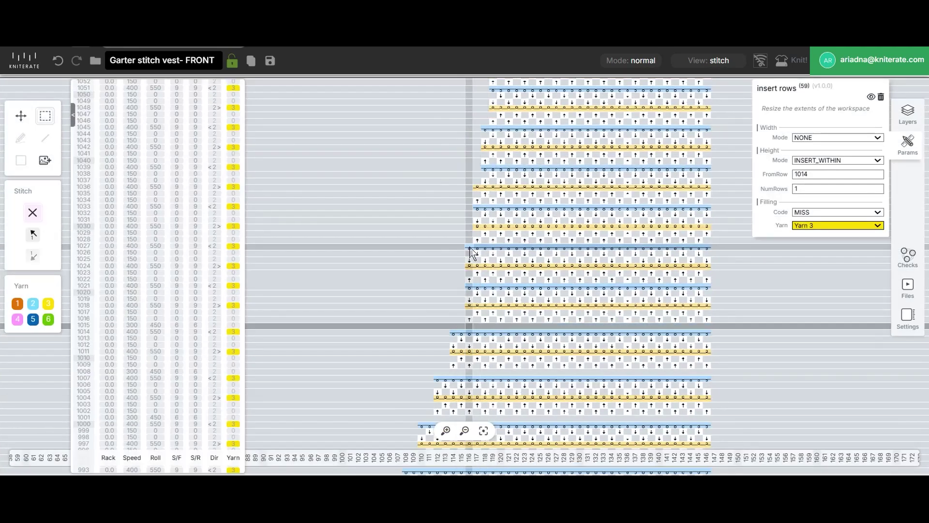
Step: Insert one empty row above each of rows 1027, 1037 and 1047 on the right shoulder
right_click(471, 253)
left_click(490, 319)
right_click(479, 182)
left_click(504, 247)
left_click_drag(555, 254, 538, 447)
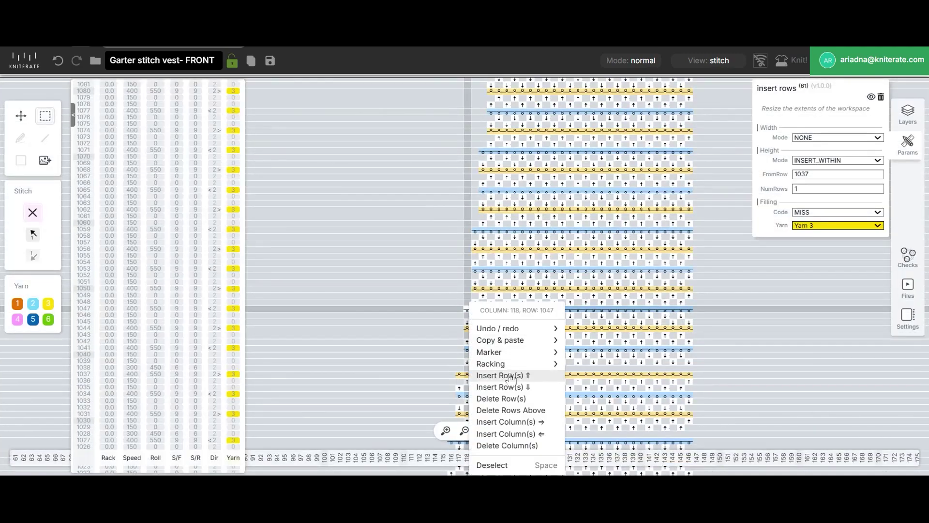
right_click(472, 314)
left_click(499, 377)
Step: Insert one empty row above each of rows 1060, 1073 and 1086 on the right shoulder
right_click(478, 226)
left_click(497, 293)
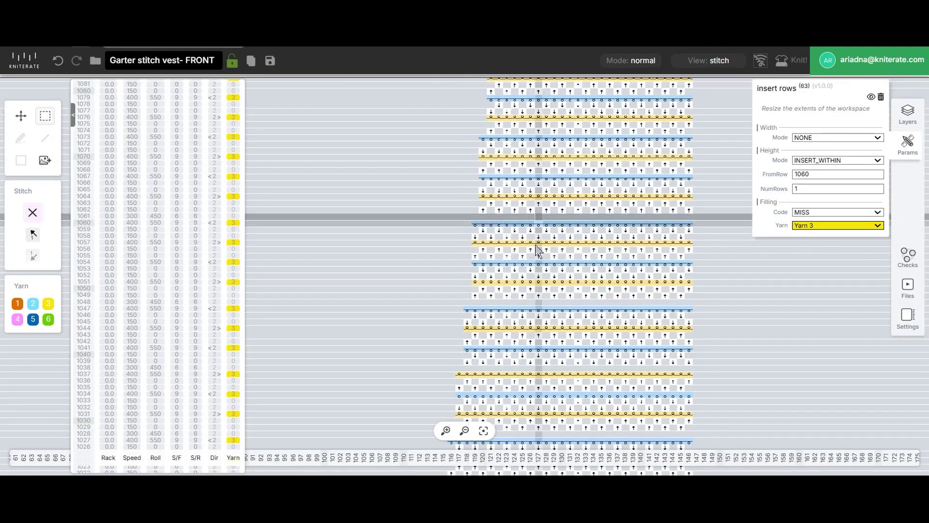
right_click(484, 138)
left_click(503, 213)
left_click_drag(553, 242, 520, 414)
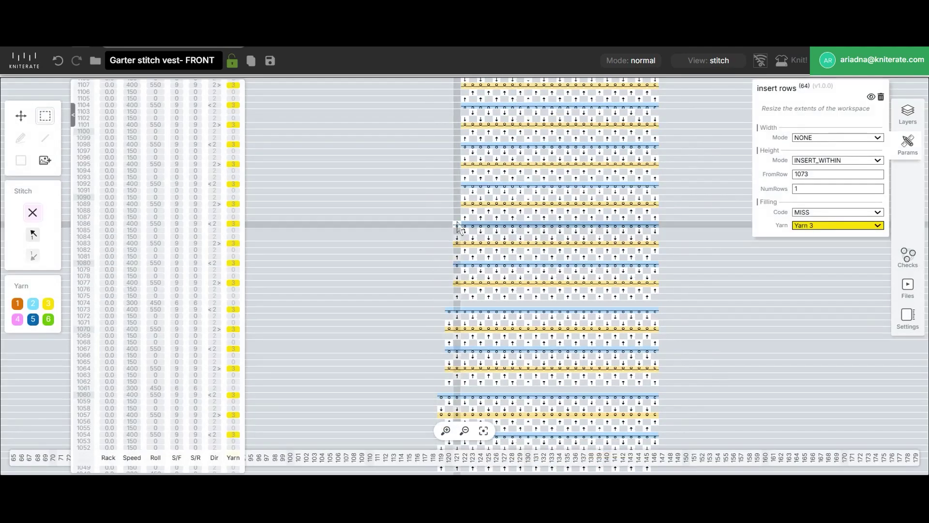
right_click(455, 224)
left_click(476, 296)
Step: Select and copy the neckline decrease transfers along the left shoulder's inner edge
scroll(556, 387, "down", 6)
left_click_drag(549, 203, 613, 92)
left_click_drag(334, 471, 417, 286)
scroll(442, 201, "up", 1)
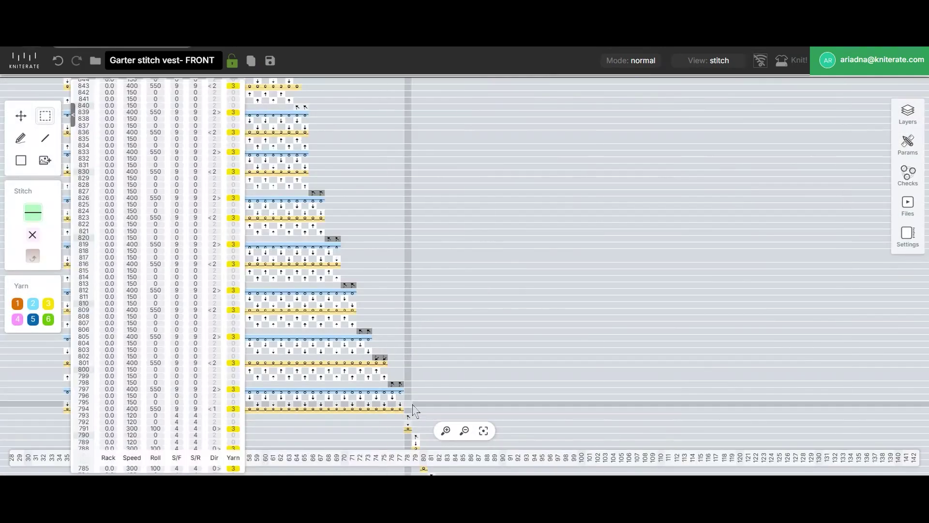
left_click_drag(400, 390, 339, 350)
scroll(340, 356, "down", 6)
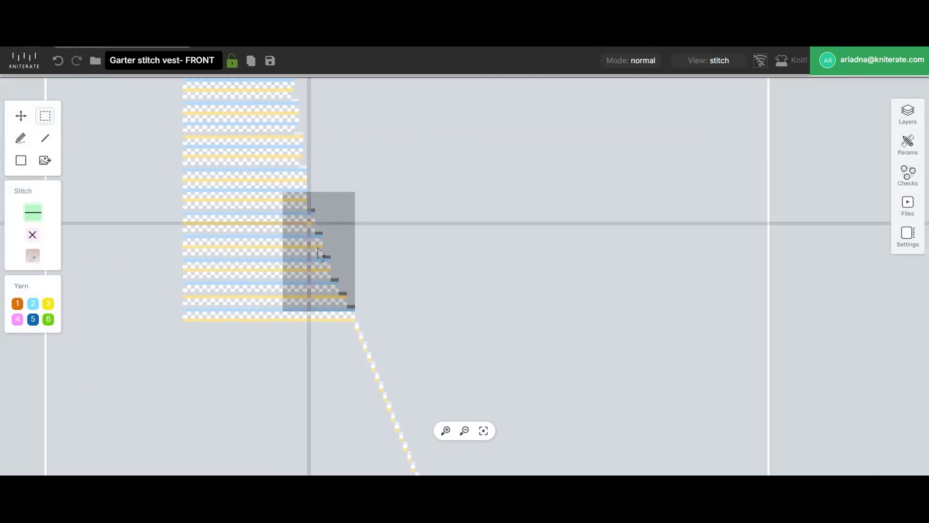
left_click_drag(329, 364, 317, 124)
right_click(366, 208)
mouse_move(420, 246)
left_click(503, 245)
Step: Place the mirrored decrease transfers in the inserted empty rows along the right shoulder's neckline, up through row 1087
left_click_drag(630, 169, 579, 385)
left_click_drag(528, 140, 539, 379)
scroll(539, 380, "up", 5)
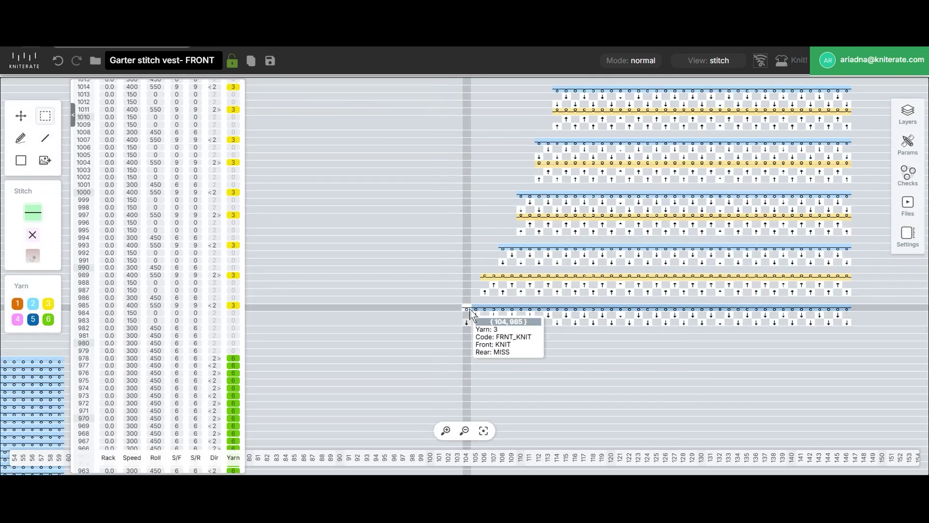
scroll(469, 312, "down", 10)
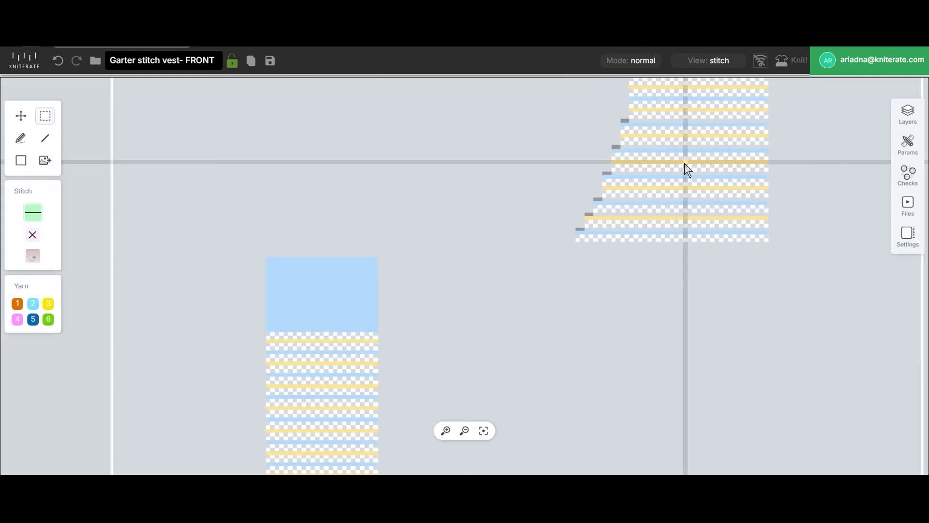
scroll(637, 261, "up", 10)
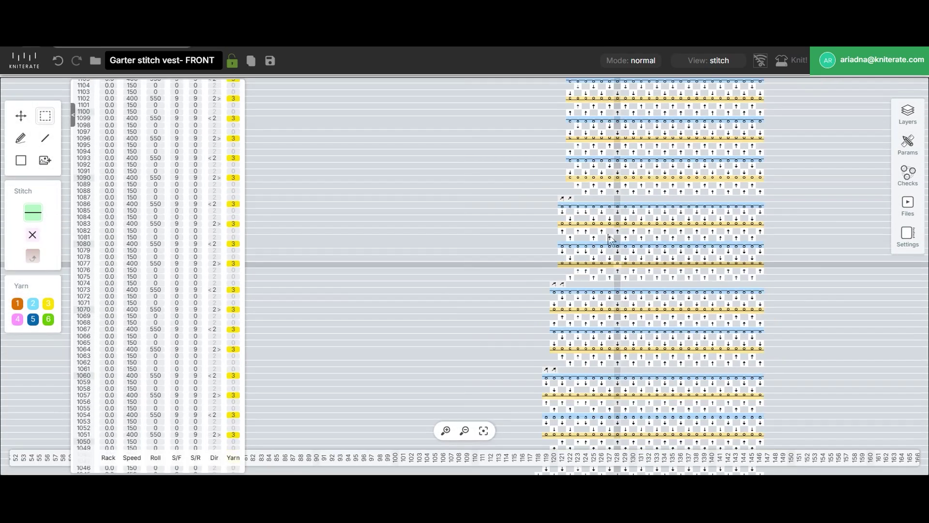
scroll(610, 209, "down", 8)
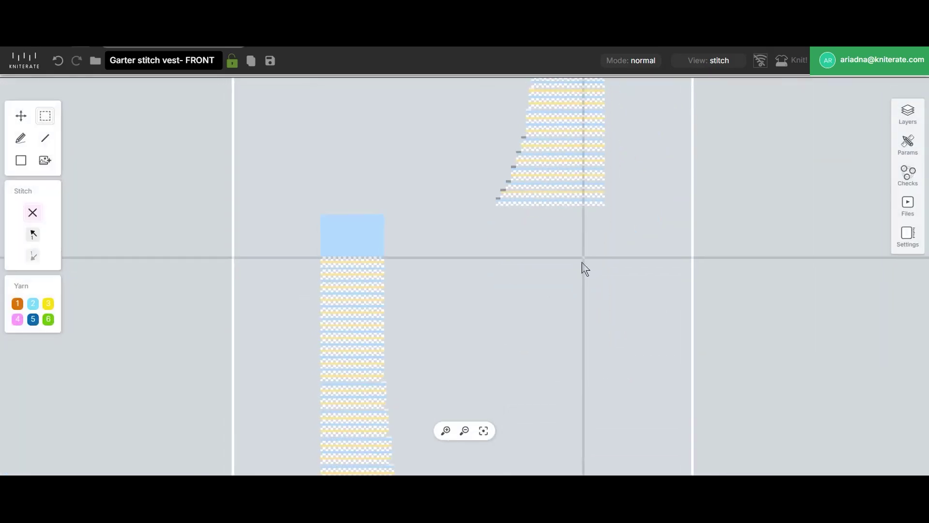
Step: Switch the workspace view from stitch to pattern
scroll(580, 270, "down", 6)
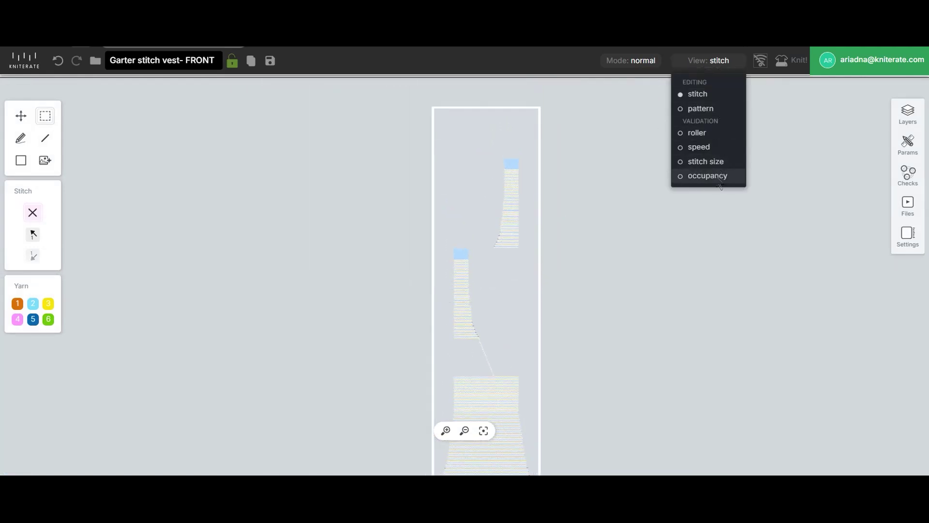
left_click(720, 185)
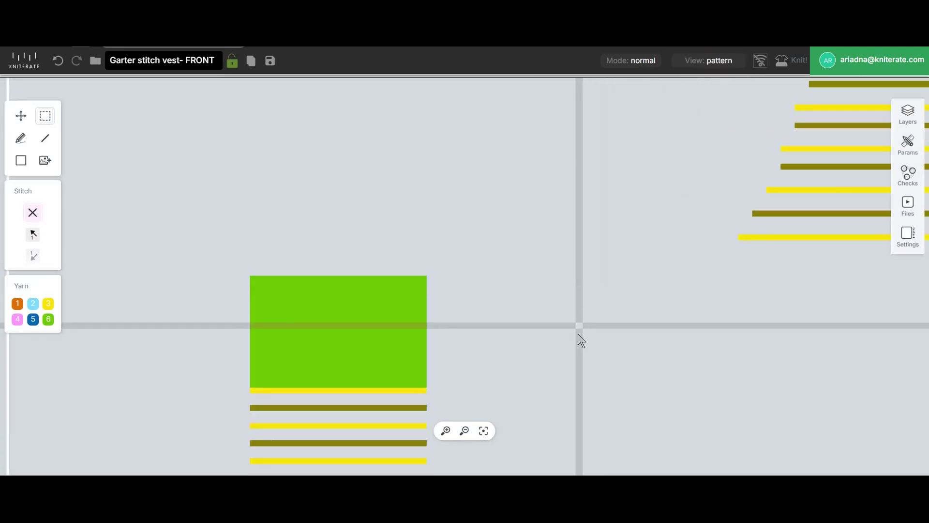
scroll(581, 339, "down", 10)
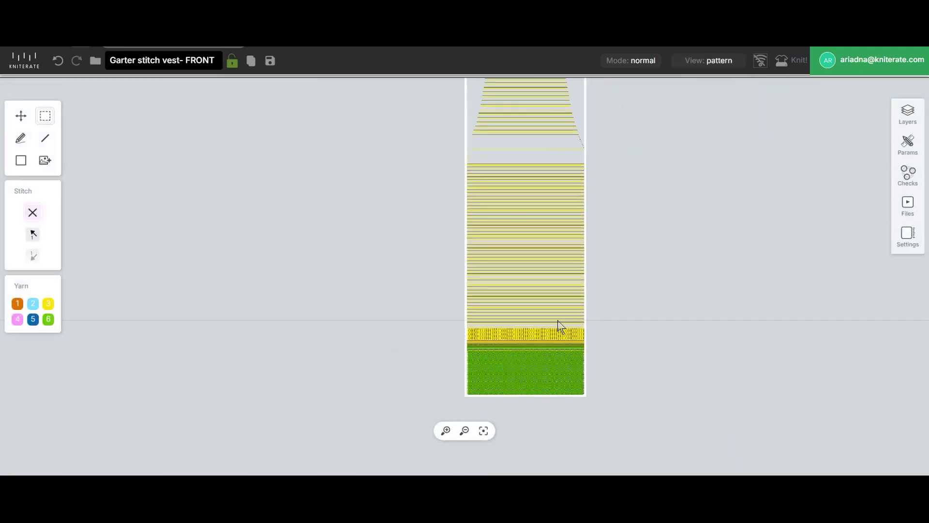
scroll(556, 320, "up", 10)
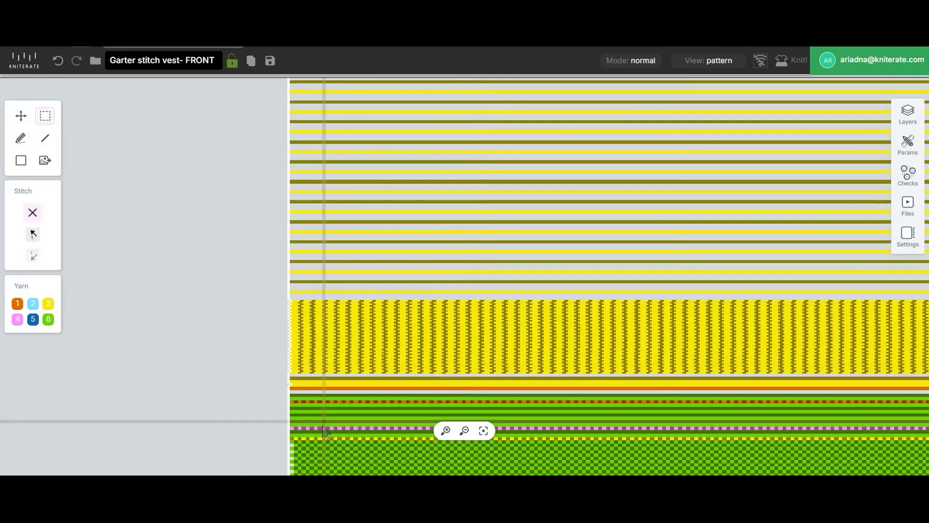
Step: Assign yarn 4 to the knit rows in the stripe bands 126–135, 150–159, 174–183 and 198–207
scroll(339, 334, "up", 8)
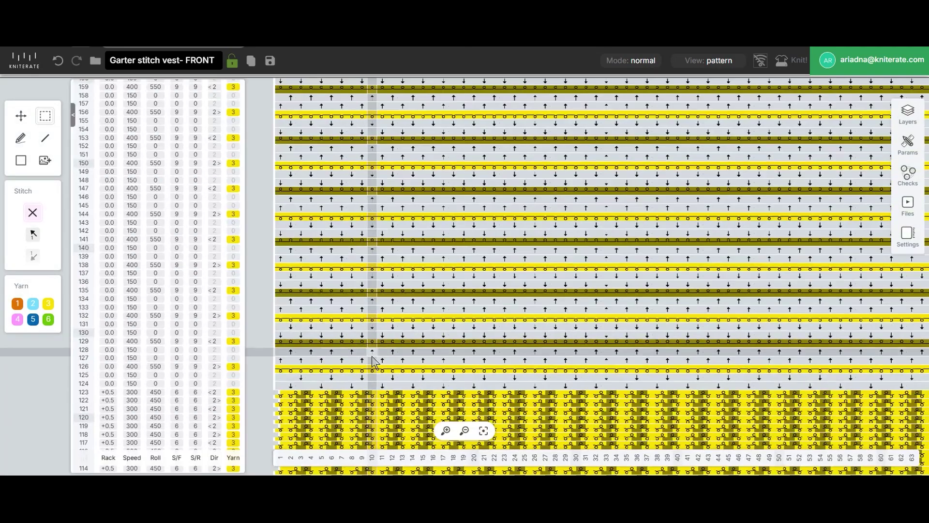
left_click_drag(371, 362, 402, 370)
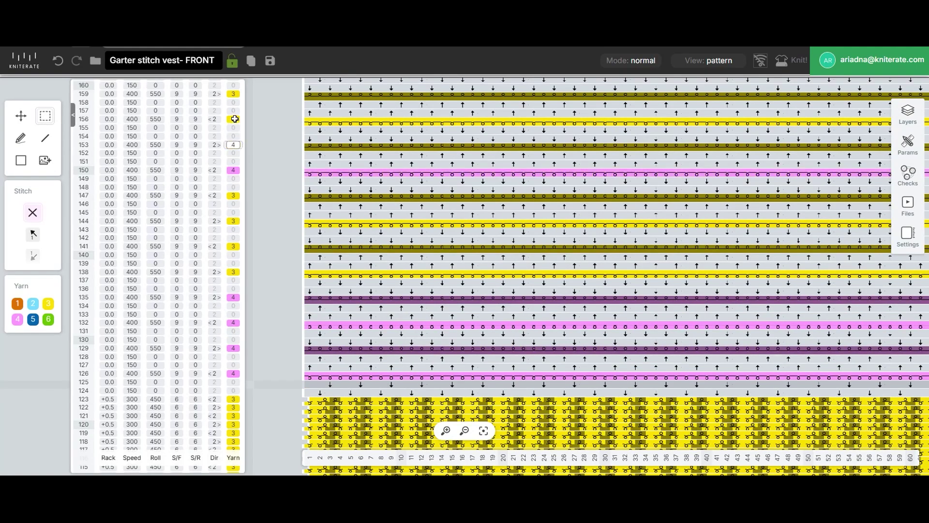
scroll(261, 279, "up", 5)
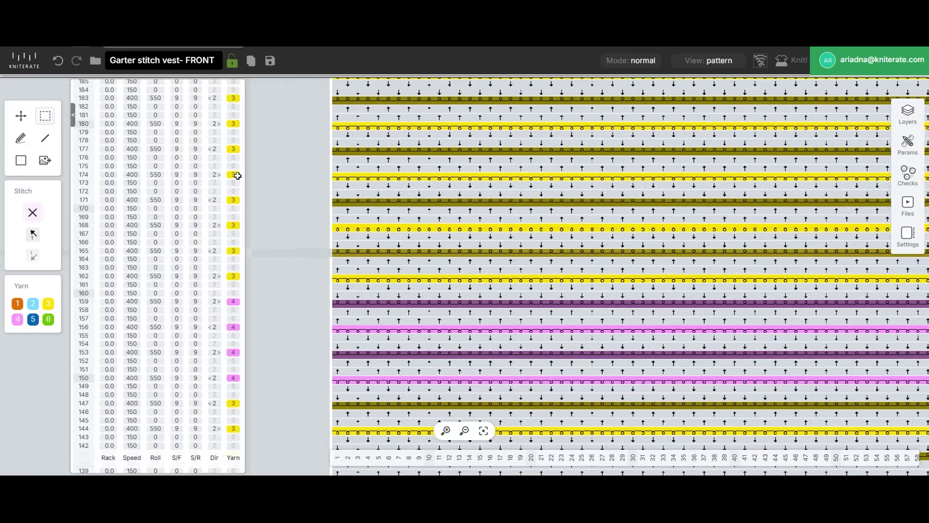
scroll(229, 123, "up", 7)
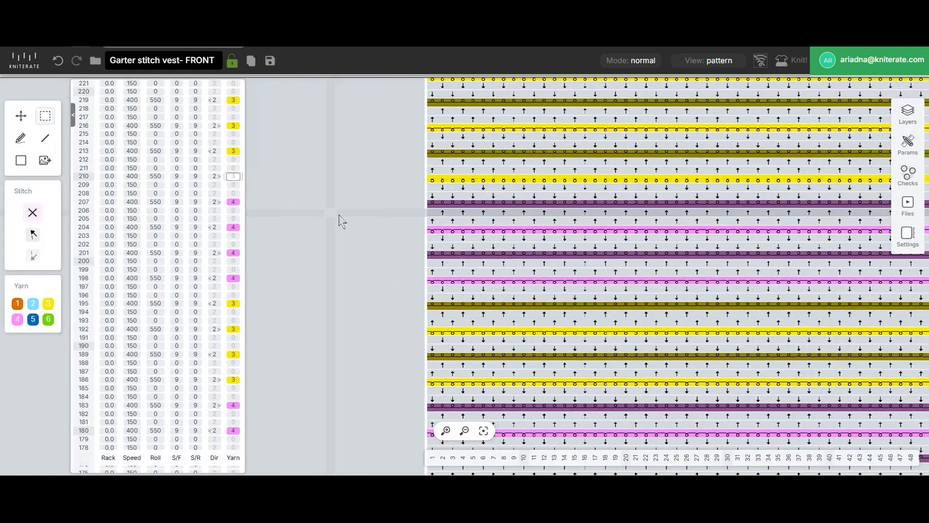
Step: Assign yarn 4 to the knit rows in the stripe bands 222–231, 246–255, 270–279 and 294–303
scroll(309, 242, "up", 5)
scroll(306, 377, "up", 5)
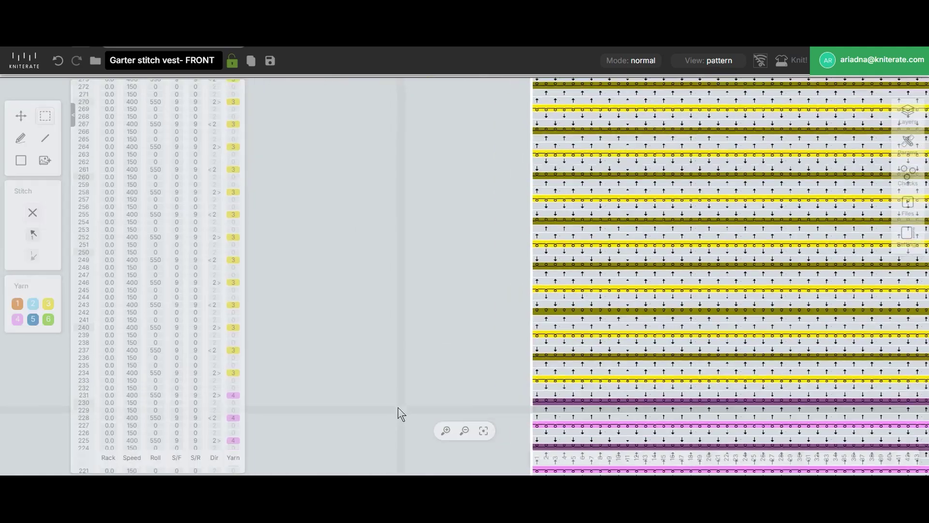
scroll(310, 247, "up", 2)
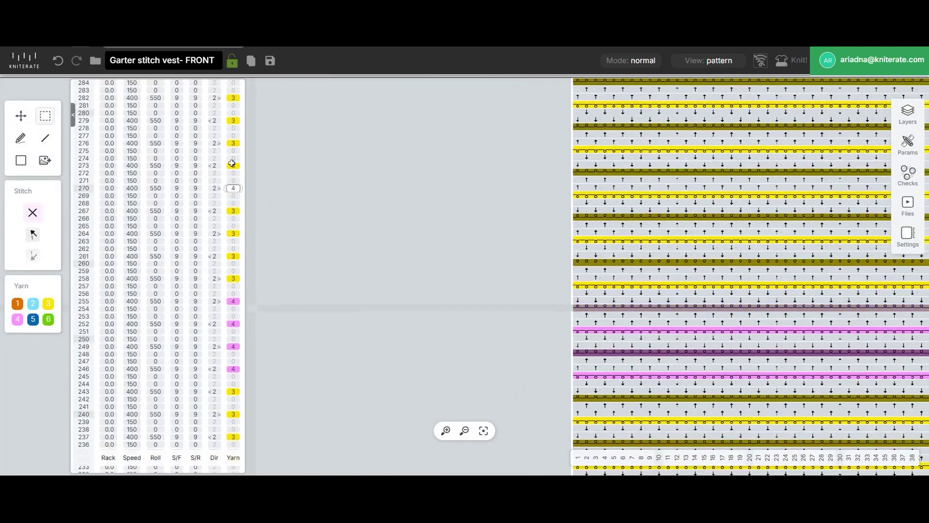
scroll(435, 383, "up", 5)
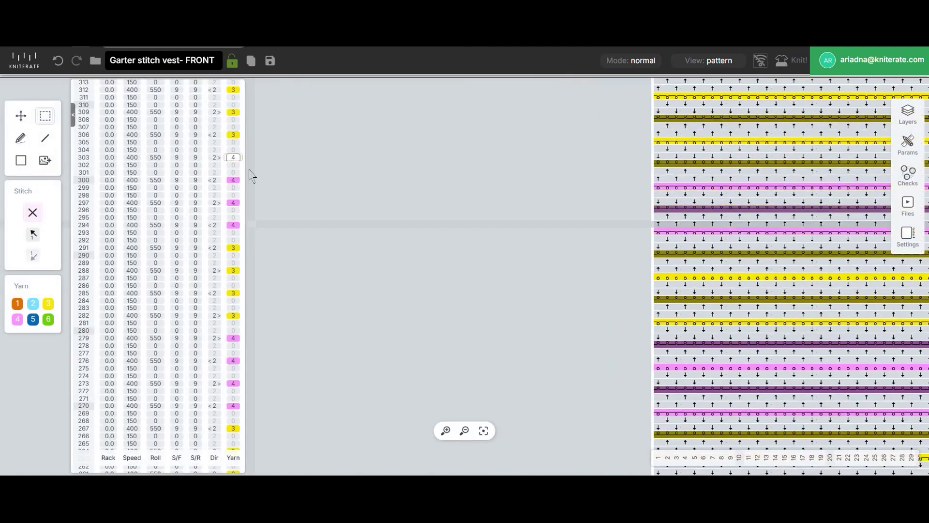
Step: Assign yarn 4 to the knit rows in the bands 318–327, 342–351, 366–375, 390–399 and 414–423
scroll(236, 242, "up", 4)
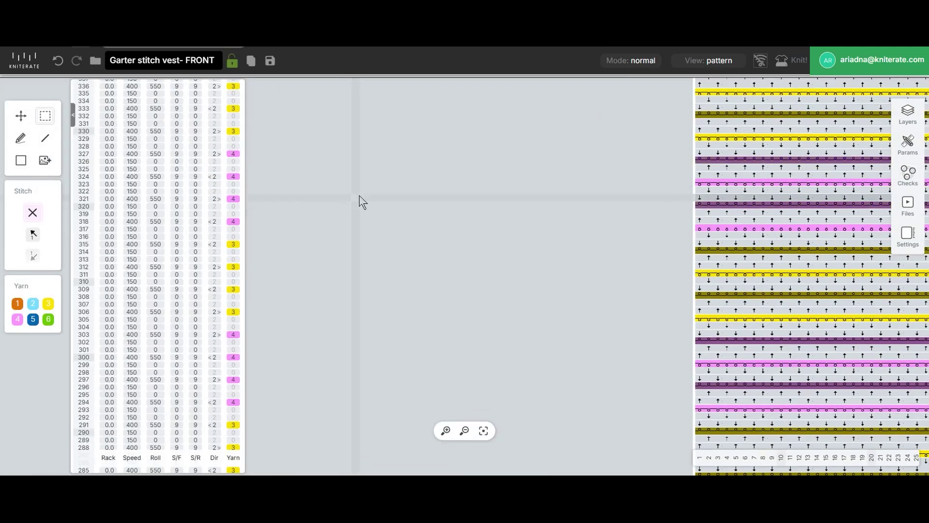
scroll(240, 269, "up", 5)
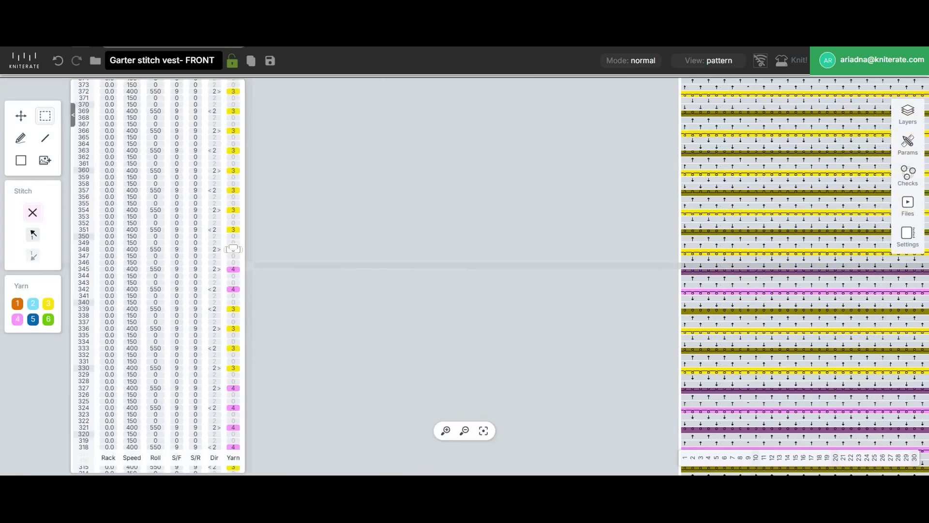
scroll(237, 289, "up", 4)
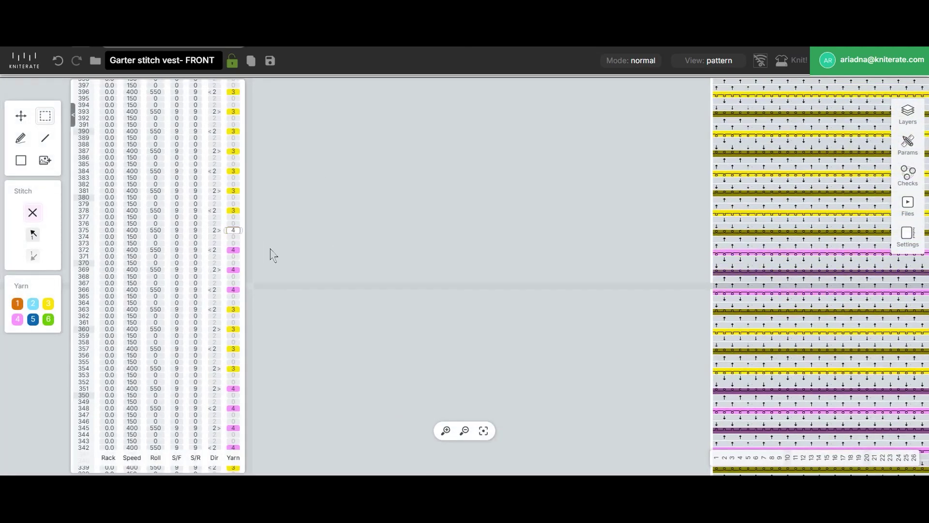
scroll(300, 314, "up", 4)
scroll(285, 305, "up", 3)
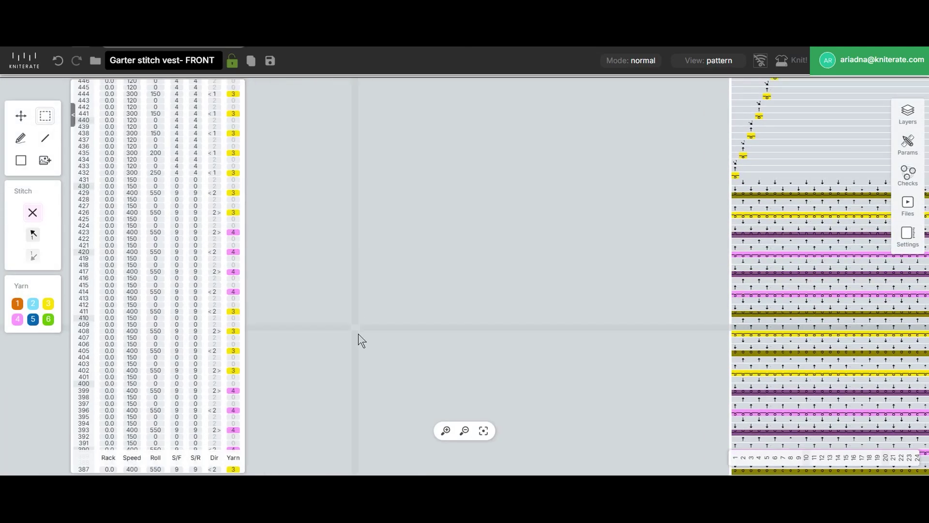
Step: Assign yarn 4 to the knit rows in bands 488–499, 520–531 and 552–563 of the armhole decrease section
scroll(309, 320, "up", 5)
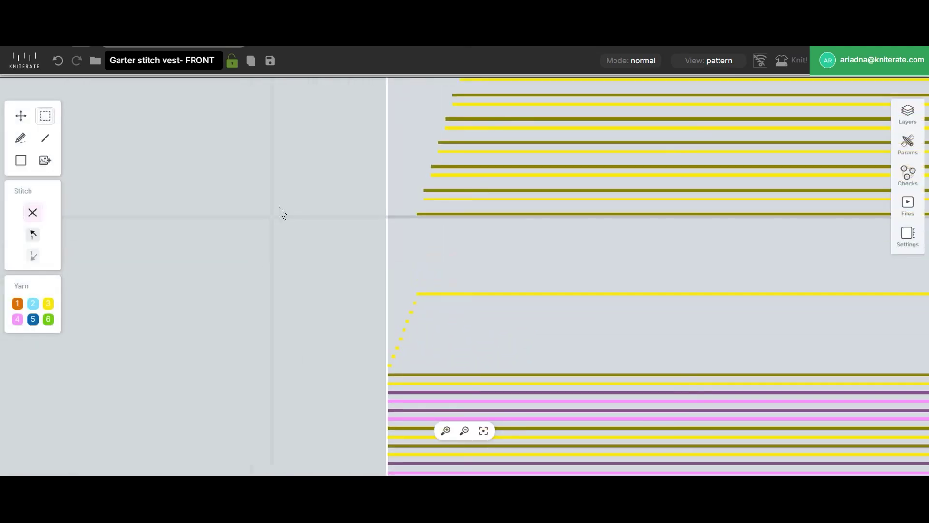
scroll(262, 208, "down", 3)
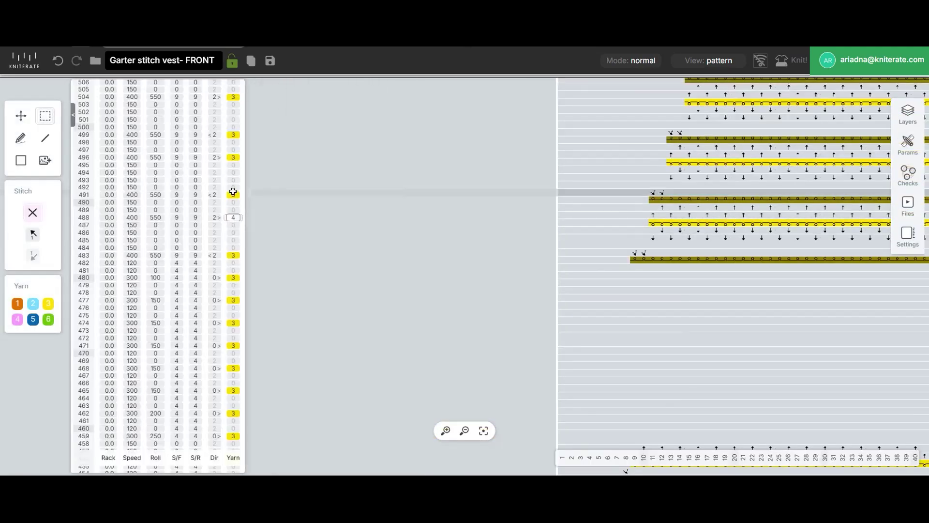
scroll(344, 373, "up", 3)
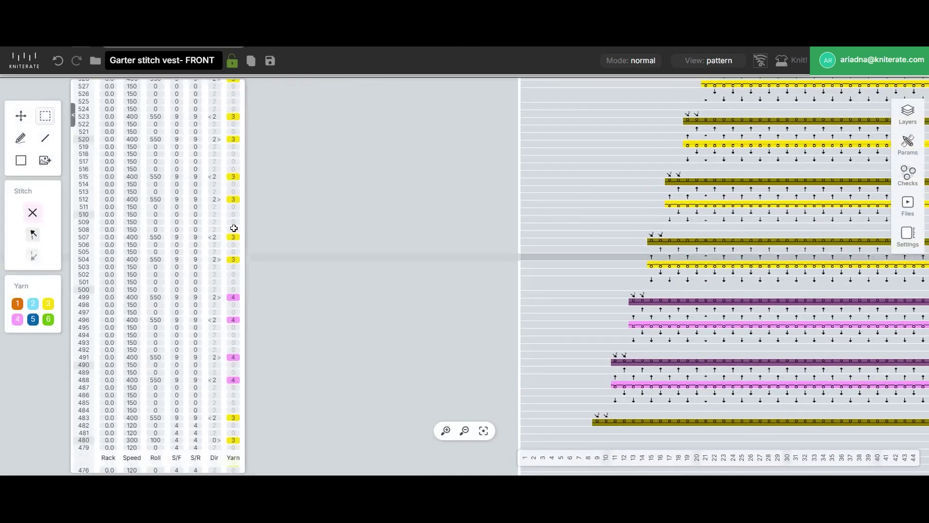
type("4")
left_click_drag(361, 218, 391, 416)
left_click(234, 276)
type("4")
scroll(235, 206, "up", 2)
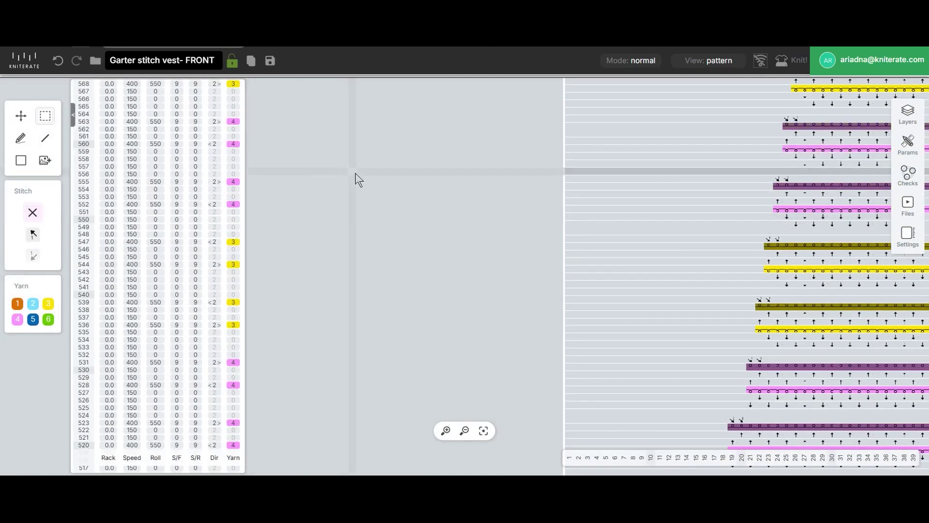
Step: Assign yarn 4 to the knit rows in the stripe bands 584–595, 616–627 and 646–655
scroll(254, 181, "up", 4)
scroll(338, 256, "up", 4)
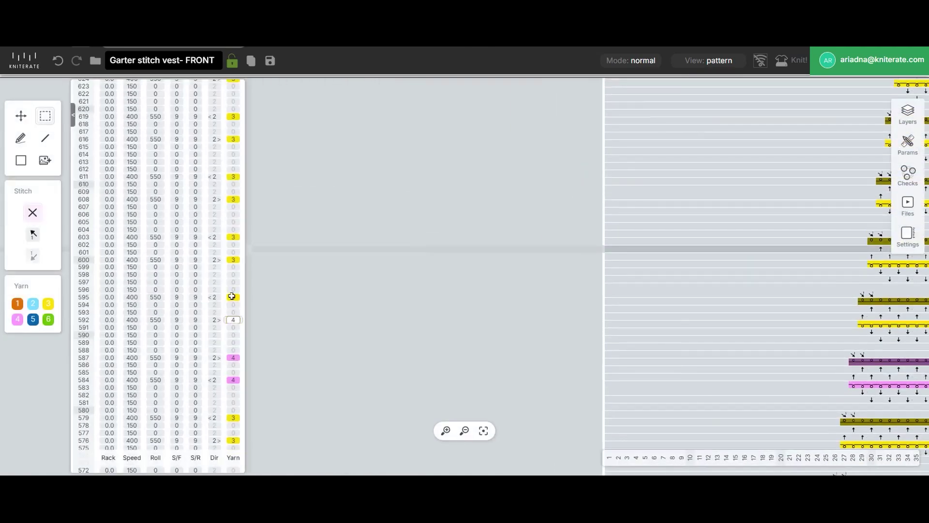
scroll(304, 376, "up", 3)
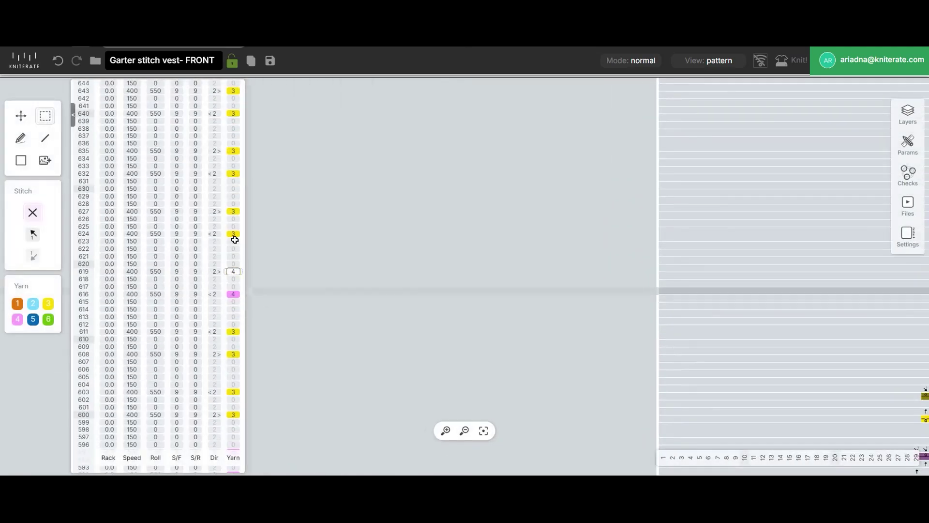
scroll(255, 283, "up", 4)
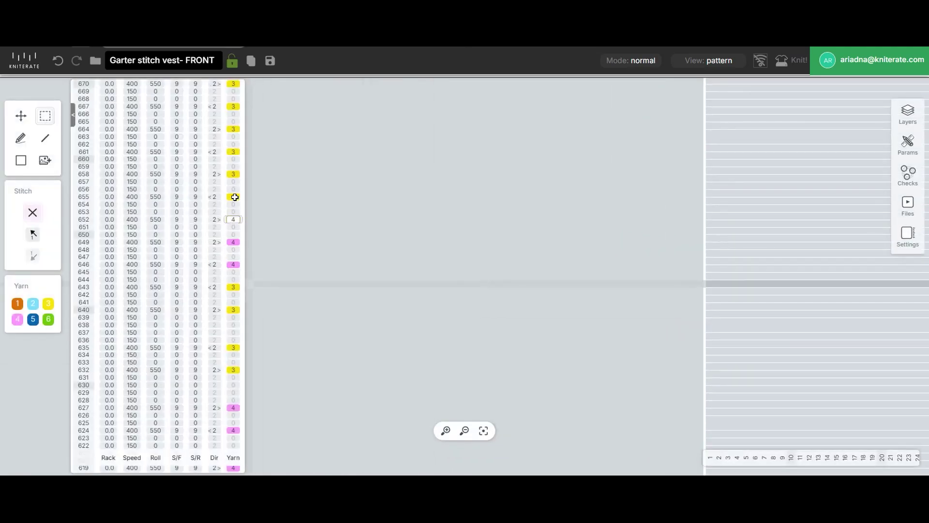
scroll(288, 239, "up", 1)
Step: Assign yarn 4 to the knit rows in bands 670–679 and 694–703 below the neckline bind-off
scroll(246, 281, "up", 4)
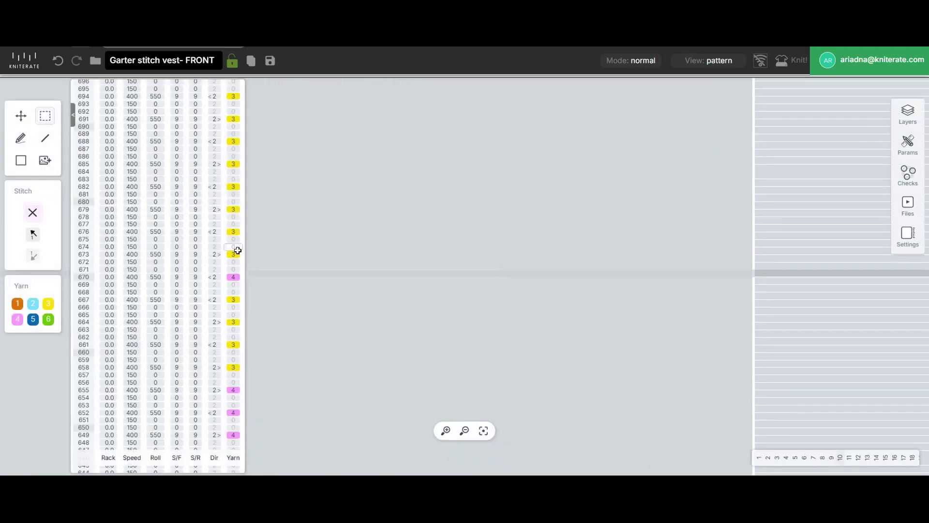
scroll(236, 212, "up", 3)
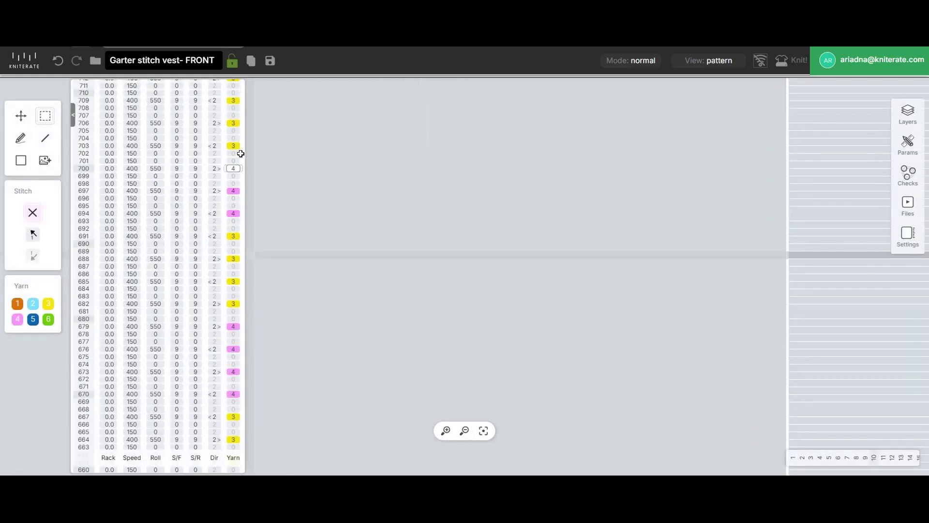
scroll(373, 328, "up", 5)
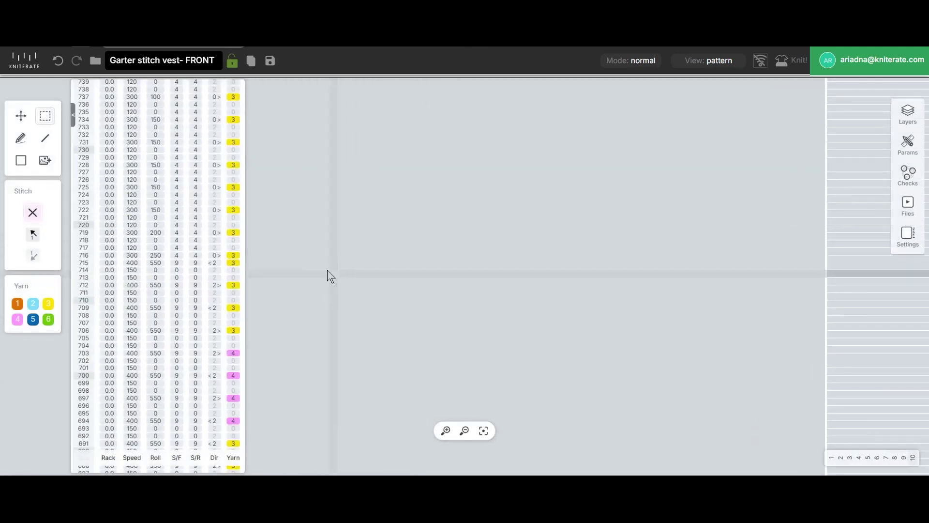
Step: Assign yarn 4 to knit rows 797, 801, 805 and 809 at the base of the left shoulder
scroll(325, 268, "up", 10)
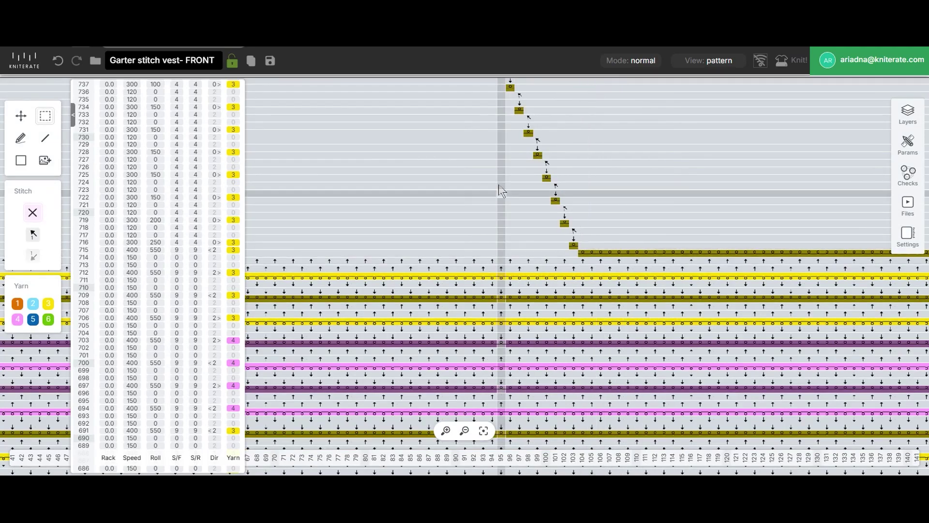
scroll(501, 190, "up", 10)
scroll(501, 190, "left", 6)
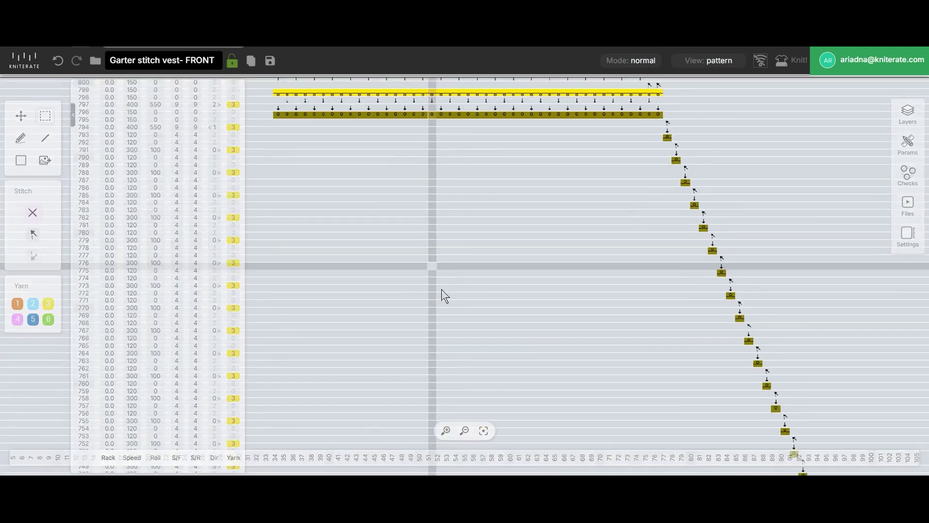
scroll(443, 296, "up", 3)
scroll(444, 296, "left", 2)
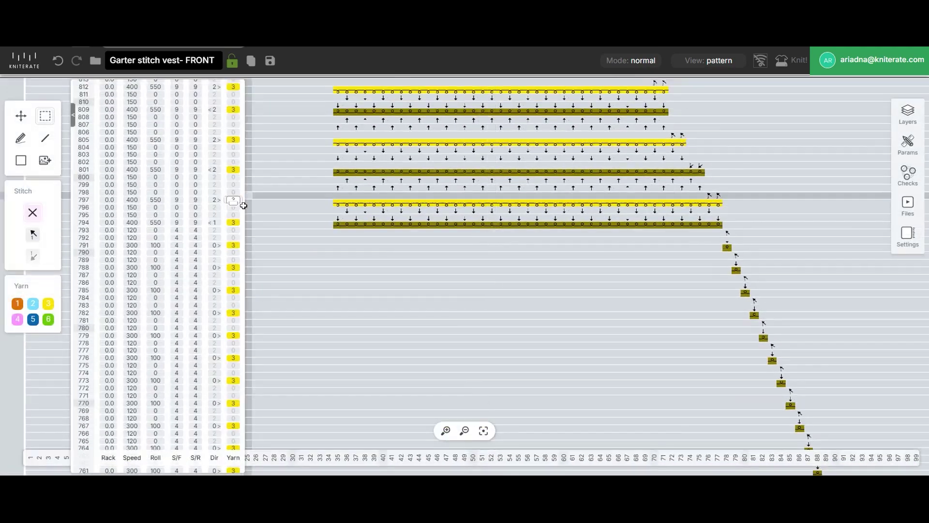
left_click(233, 109)
type("4")
scroll(358, 313, "up", 2)
scroll(358, 312, "right", 3)
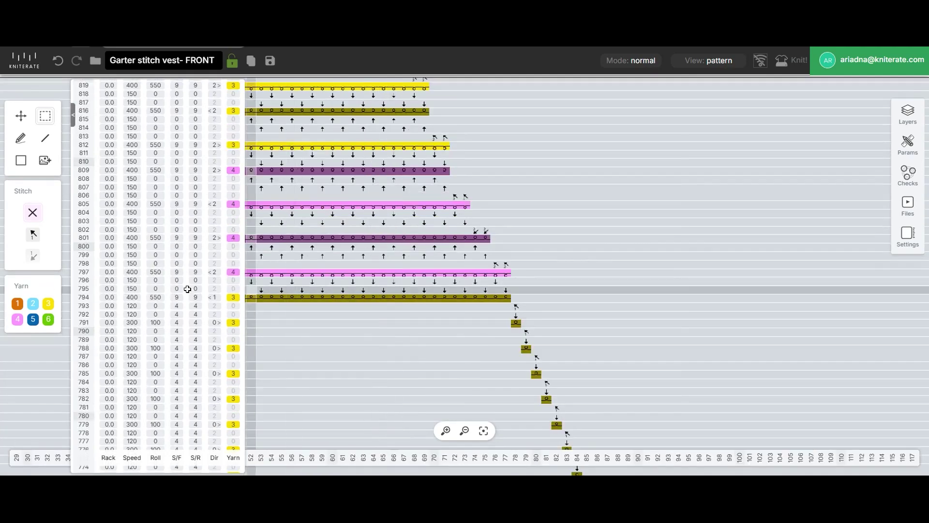
Step: Assign yarn 4 to the left shoulder knit rows in bands 826–836, 853–863 and 879–889
scroll(300, 243, "up", 5)
scroll(300, 242, "left", 6)
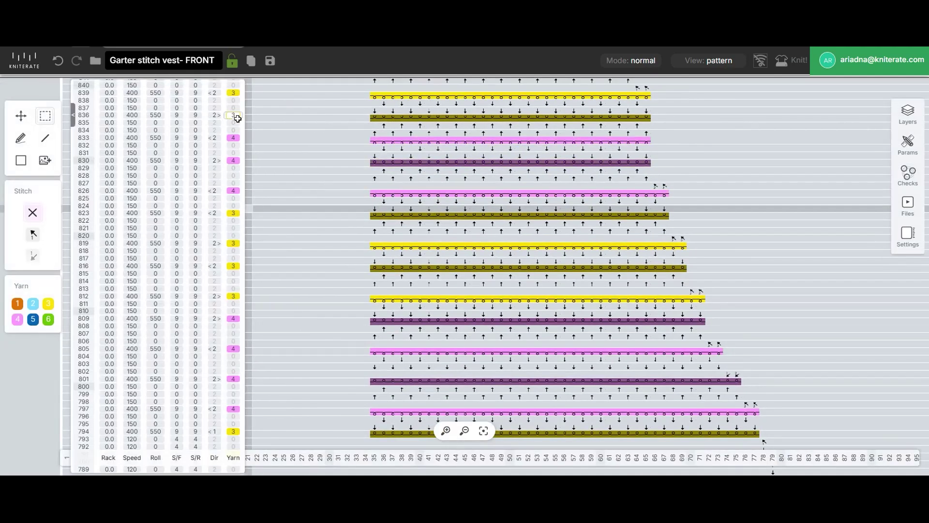
scroll(323, 298, "up", 5)
scroll(323, 297, "left", 2)
scroll(312, 183, "up", 5)
scroll(326, 385, "left", 2)
left_click(234, 198)
type("4")
left_click(232, 175)
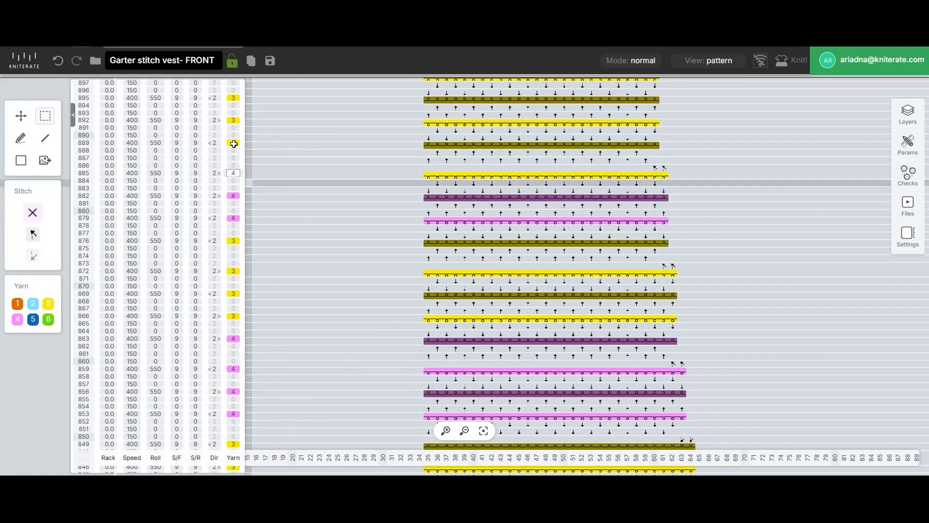
type("4")
Step: Assign yarn 4 to the left shoulder knit rows in bands 905–914, 929–938 and 953–959
scroll(338, 373, "up", 5)
scroll(338, 373, "left", 2)
left_click(236, 221)
left_click(233, 154)
type("4")
scroll(328, 143, "up", 3)
scroll(328, 143, "left", 2)
left_click(232, 168)
type("44")
left_click(235, 101)
type("4")
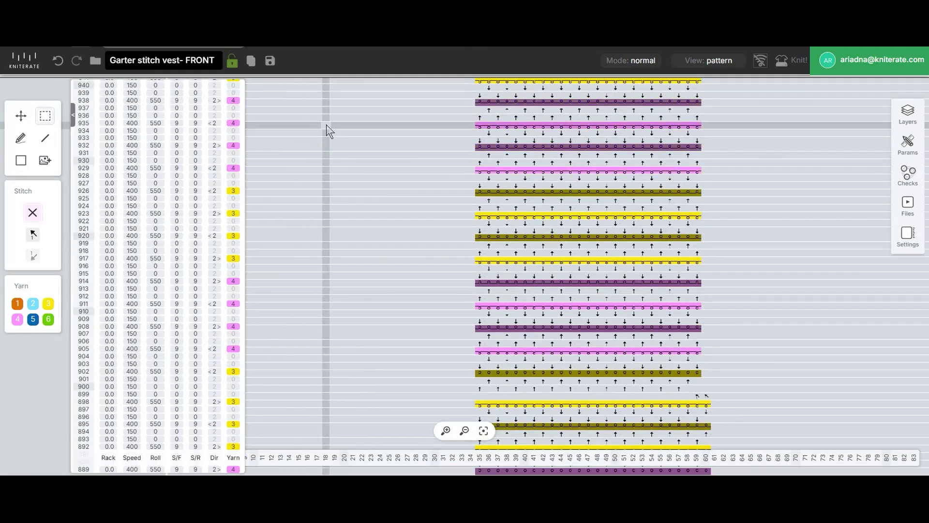
left_click_drag(329, 131, 339, 352)
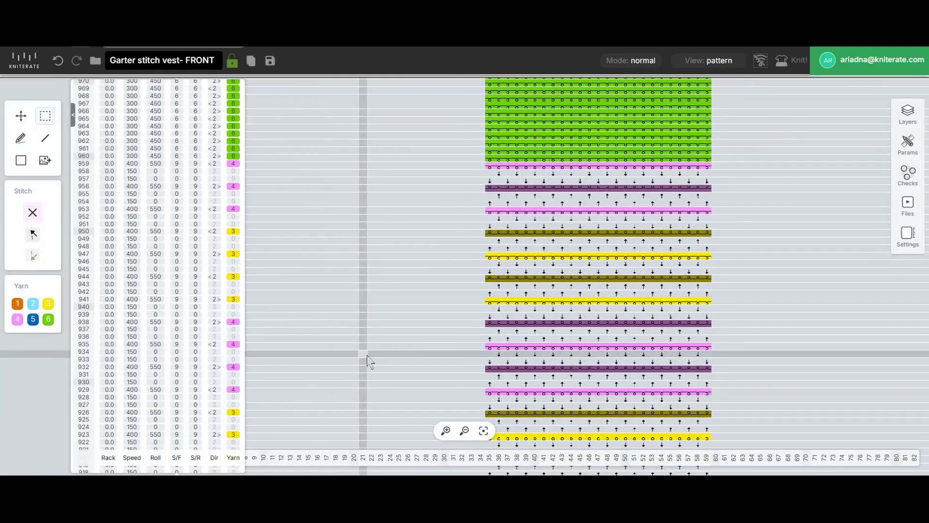
Step: Add a second yarn 4 row directly above row 85 and complete its first stitch with a rear knit
scroll(545, 377, "down", 10)
scroll(400, 385, "up", 10)
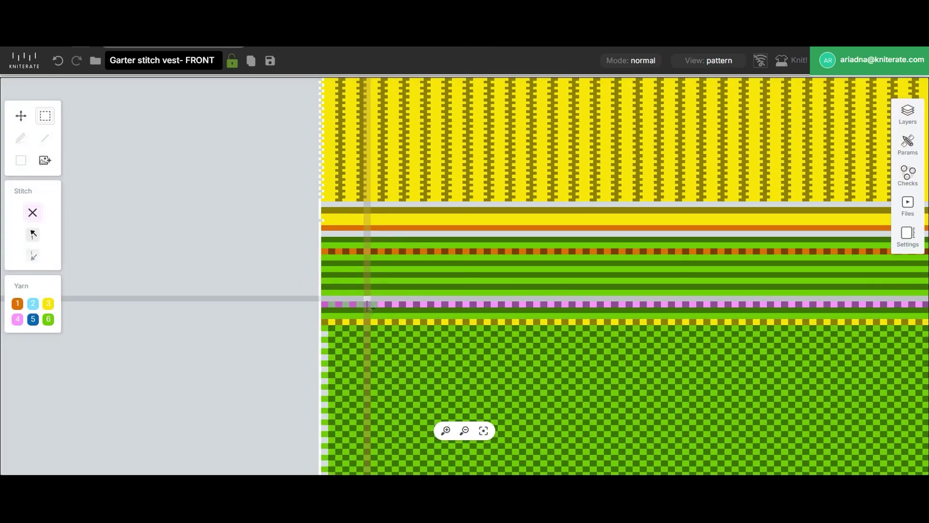
right_click(350, 305)
mouse_move(412, 379)
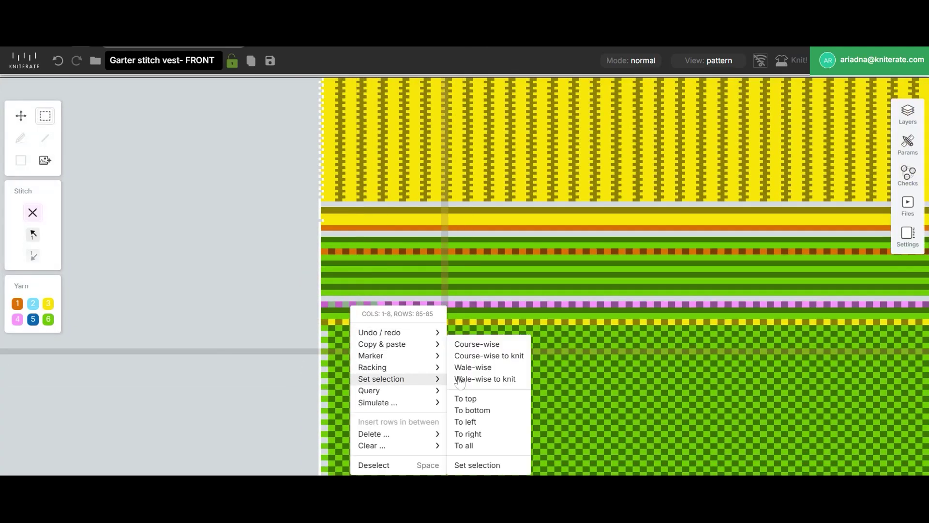
left_click(468, 347)
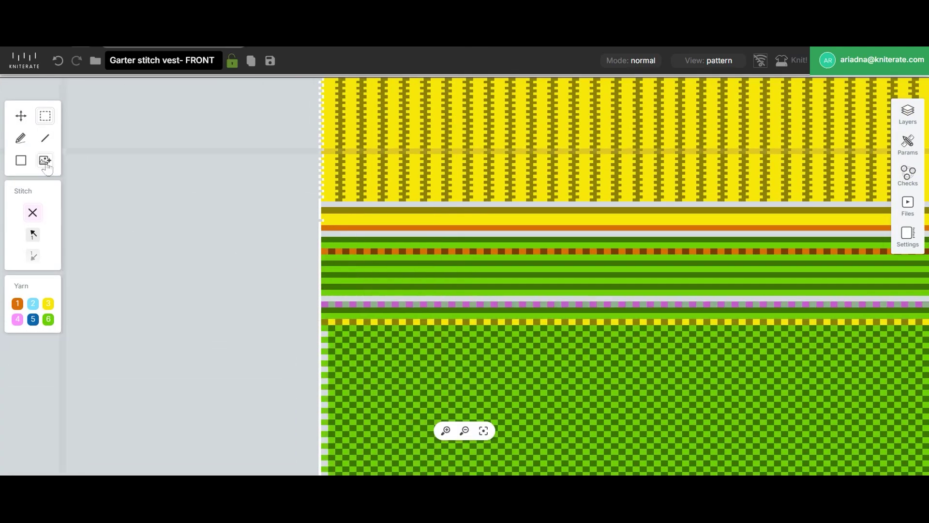
scroll(322, 308, "up", 2)
left_click(333, 296)
left_click(30, 210)
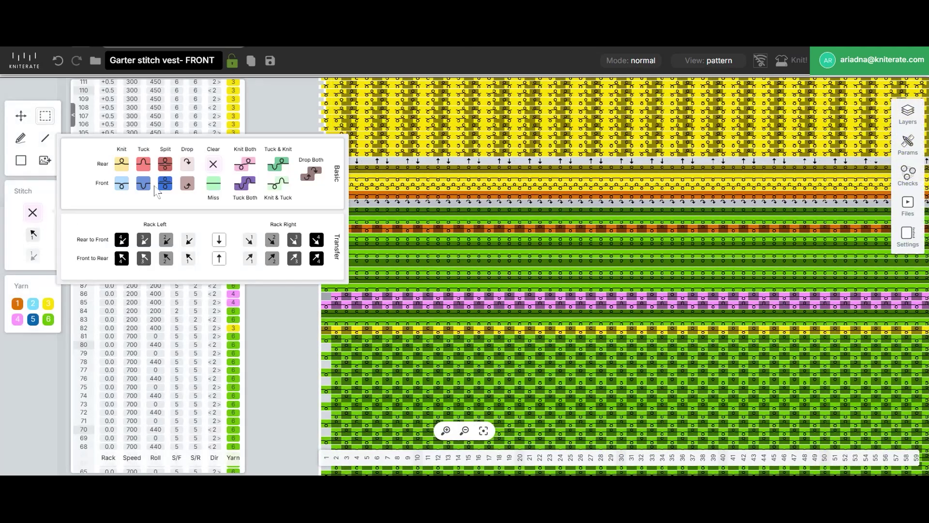
left_click(122, 164)
Step: Assign yarn 4 to the knit rows in bands 986–998 and 1015–1025 of the right shoulder
scroll(389, 294, "down", 10)
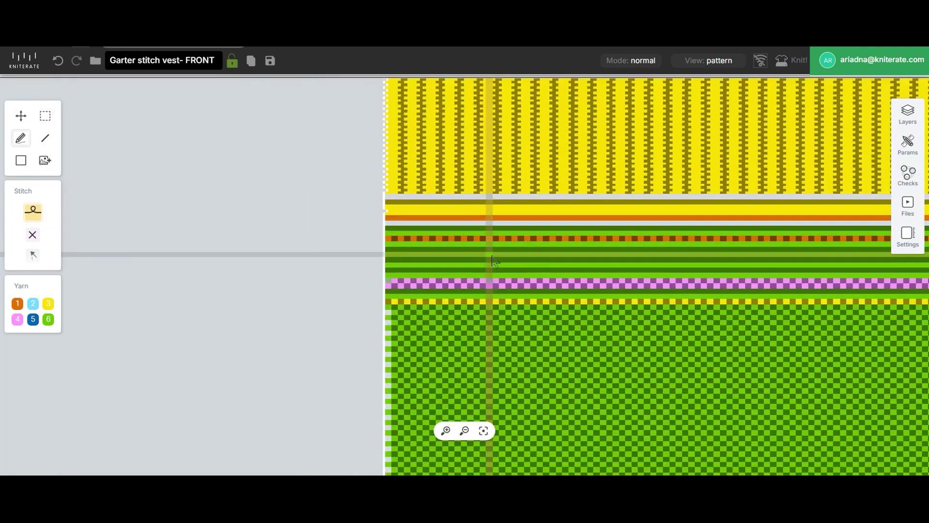
scroll(494, 253, "up", 8)
scroll(549, 178, "up", 3)
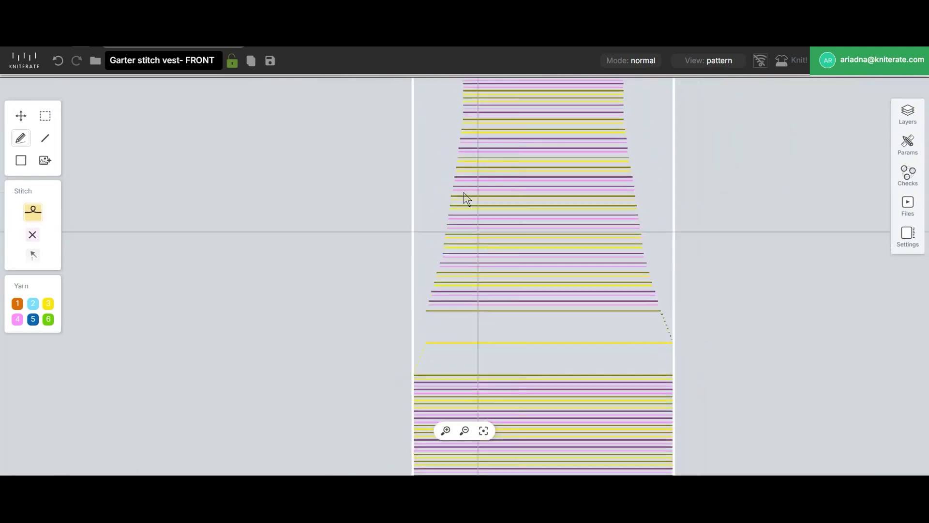
scroll(487, 156, "up", 8)
scroll(405, 240, "up", 3)
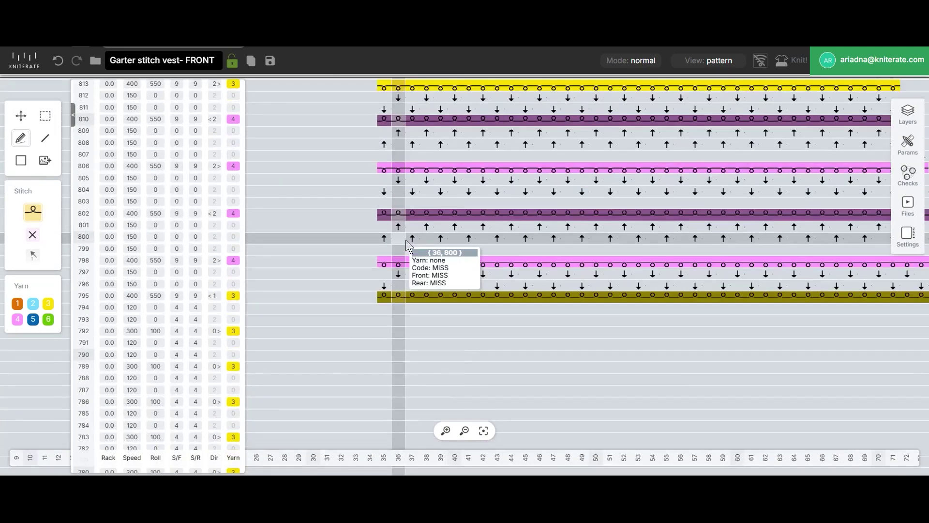
scroll(582, 206, "down", 10)
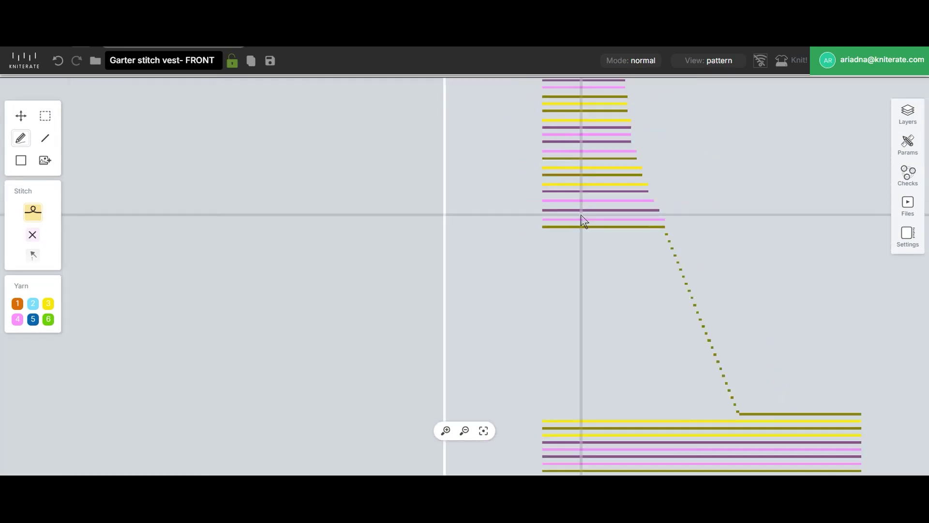
left_click_drag(639, 109, 567, 279)
scroll(563, 289, "up", 4)
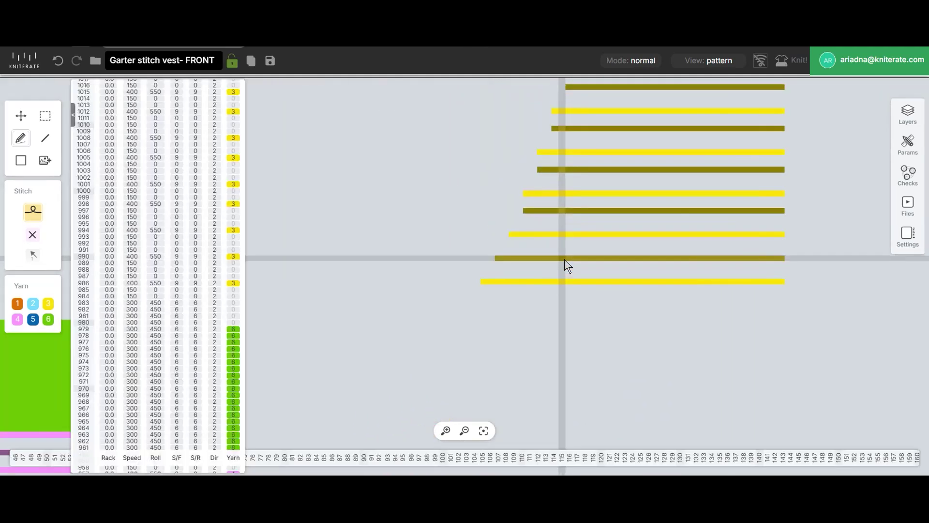
key("s")
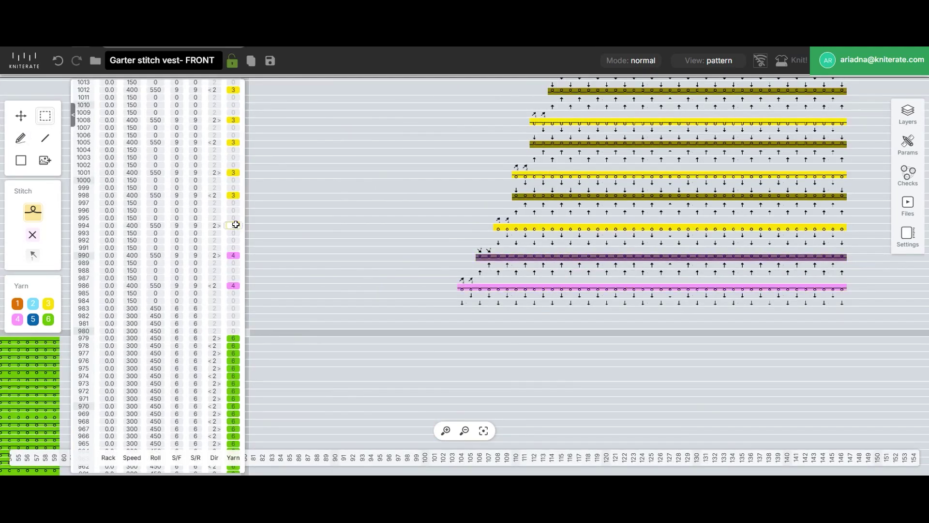
scroll(214, 267, "up", 5)
scroll(214, 267, "left", 2)
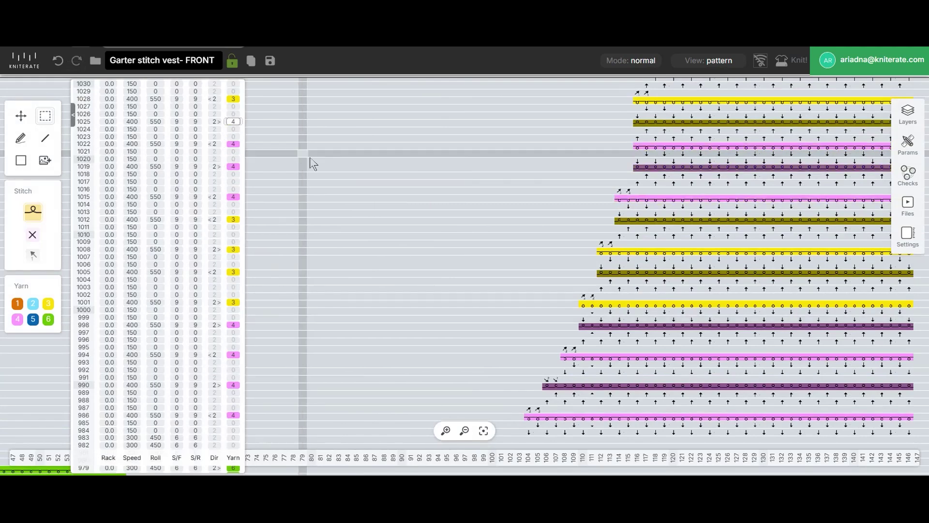
Step: Assign yarn 4 to the right shoulder knit rows in bands 1042–1052, 1068–1078 and 1094–1103
scroll(233, 164, "up", 5)
scroll(233, 183, "left", 2)
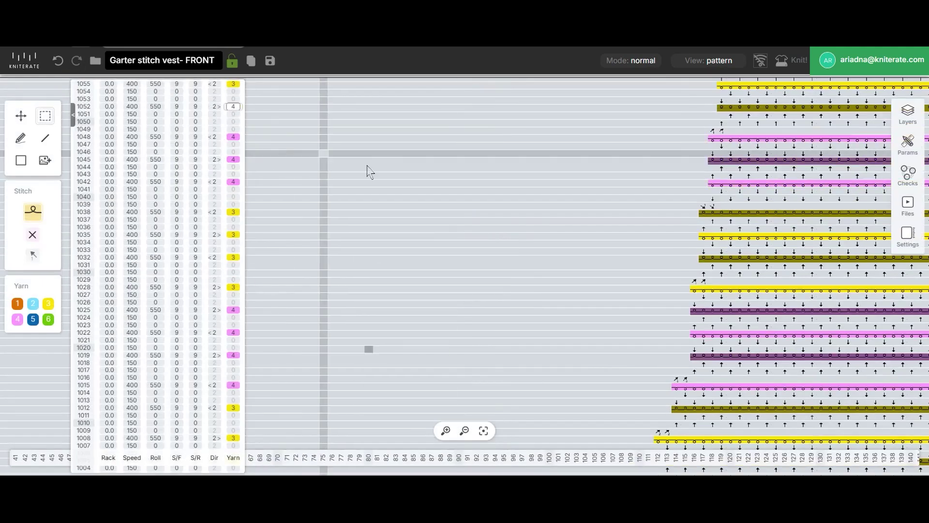
scroll(487, 390, "up", 6)
scroll(233, 198, "left", 2)
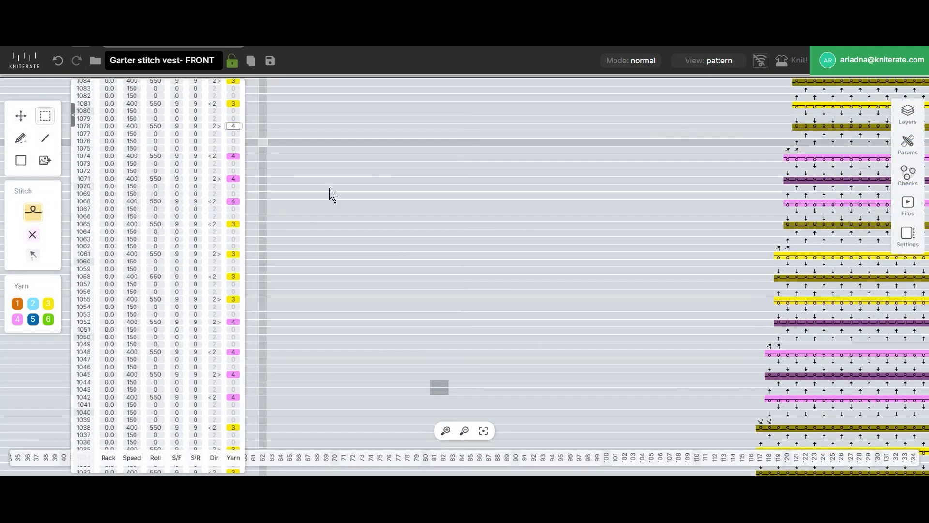
scroll(400, 322, "up", 6)
scroll(400, 322, "left", 2)
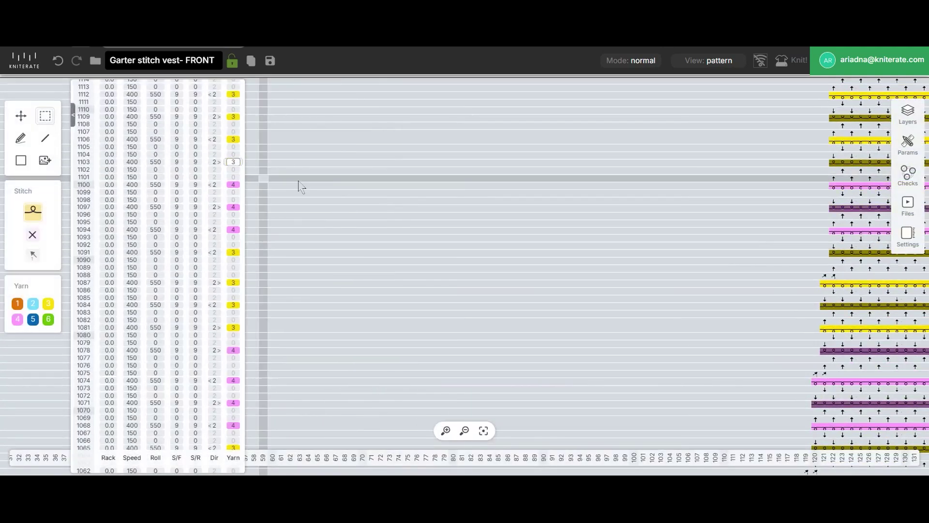
Step: Assign yarn 4 to the right shoulder knit rows in bands 1118–1127 and 1142–1148, ending below the waste yarn block
scroll(300, 223, "up", 4)
scroll(310, 216, "up", 3)
scroll(290, 266, "left", 2)
left_click(233, 309)
type("4")
left_click(233, 243)
scroll(344, 382, "up", 5)
scroll(344, 383, "left", 1)
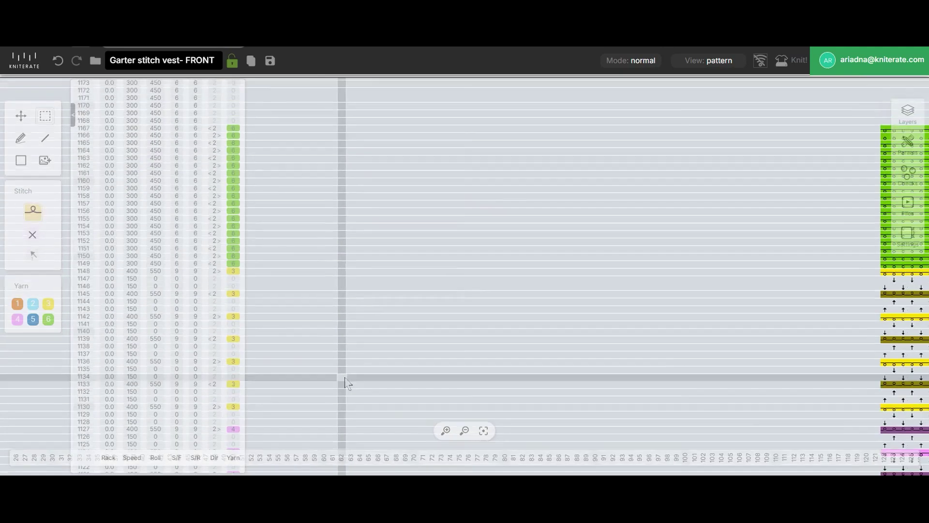
left_click(233, 270)
type("4")
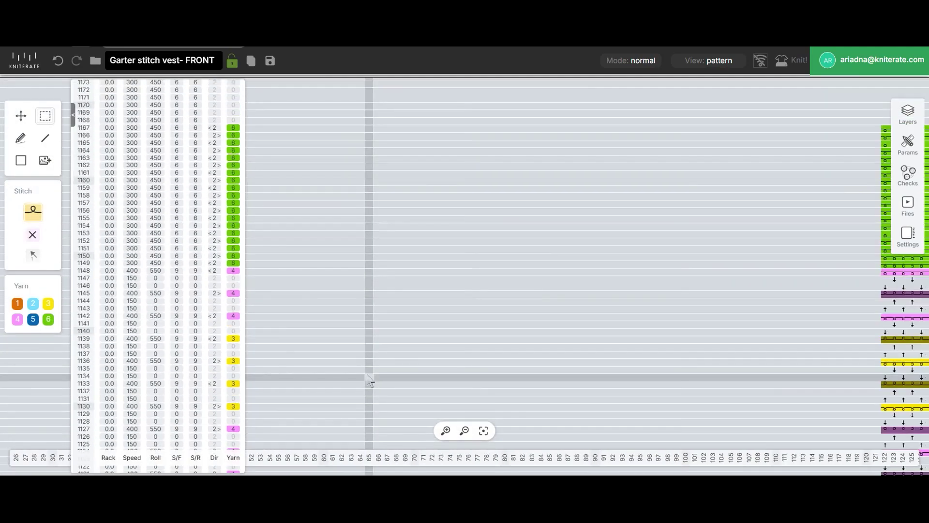
Step: Draw a line of miss stitches in row 960 from column 60 to 103, across the gap beside the left shoulder
scroll(363, 392, "down", 5)
scroll(421, 305, "down", 6)
scroll(377, 209, "up", 5)
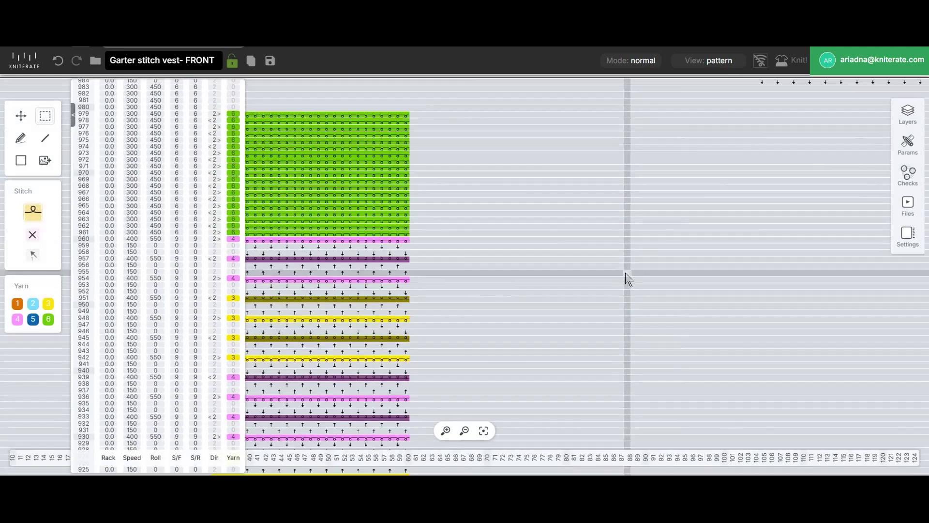
scroll(625, 272, "up", 1)
left_click(45, 141)
left_click(33, 210)
left_click(217, 182)
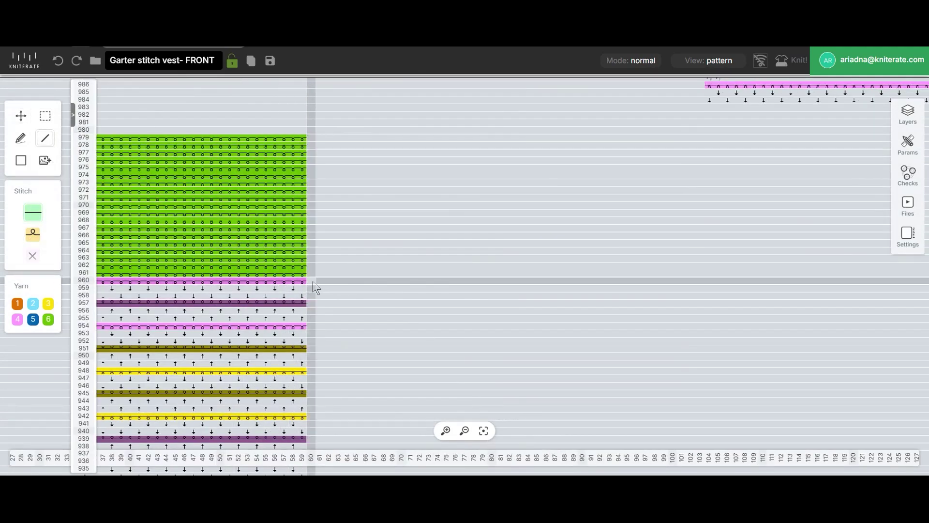
mouse_move(366, 289)
left_mouse_down()
mouse_move(578, 276)
mouse_move(713, 278)
mouse_move(719, 290)
mouse_move(703, 285)
left_mouse_up()
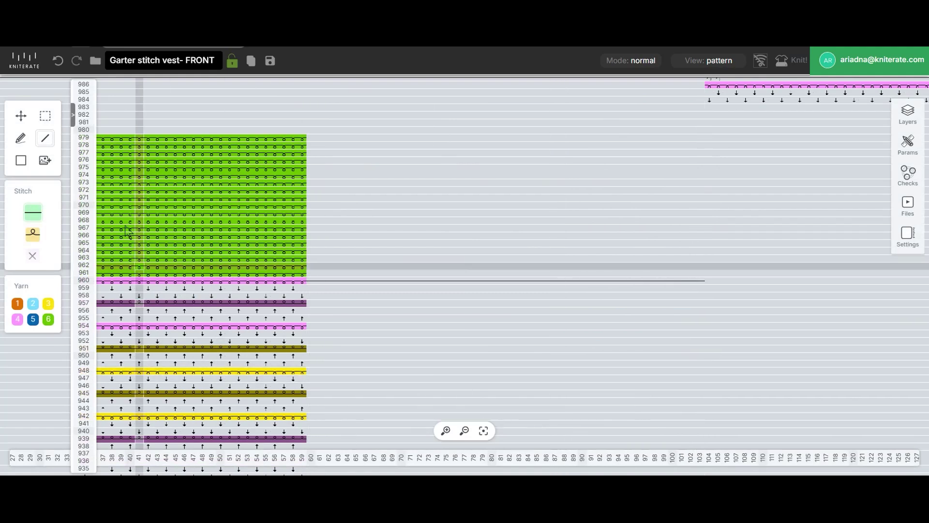
Step: Set row 978 to yarn 3 and draw miss stitch lines in rows 978 and 977 from column 60 to 103
left_click(73, 114)
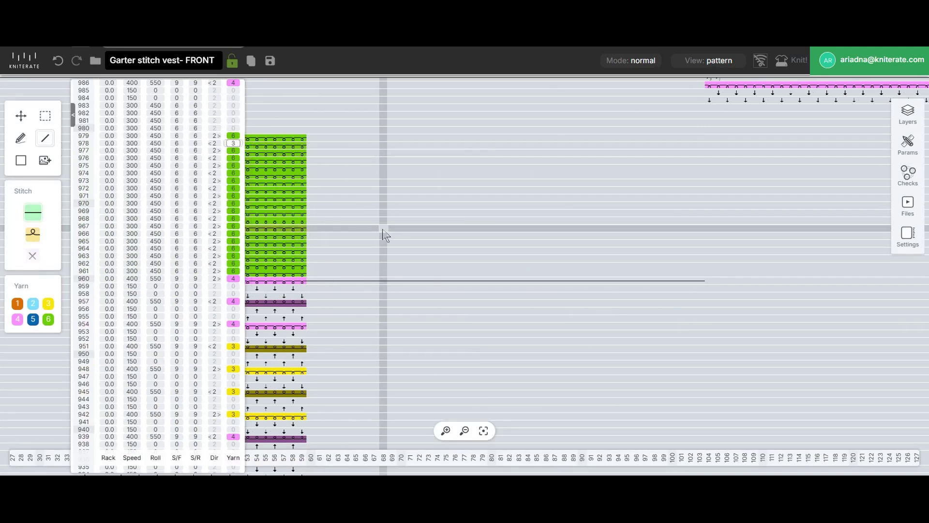
mouse_move(310, 145)
left_mouse_down()
mouse_move(637, 157)
mouse_move(704, 147)
left_mouse_up()
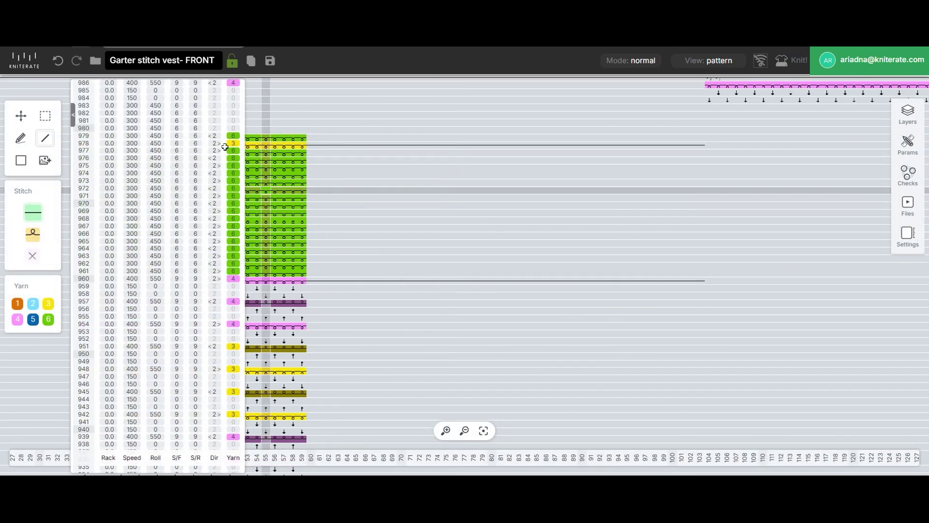
left_click_drag(374, 161, 701, 154)
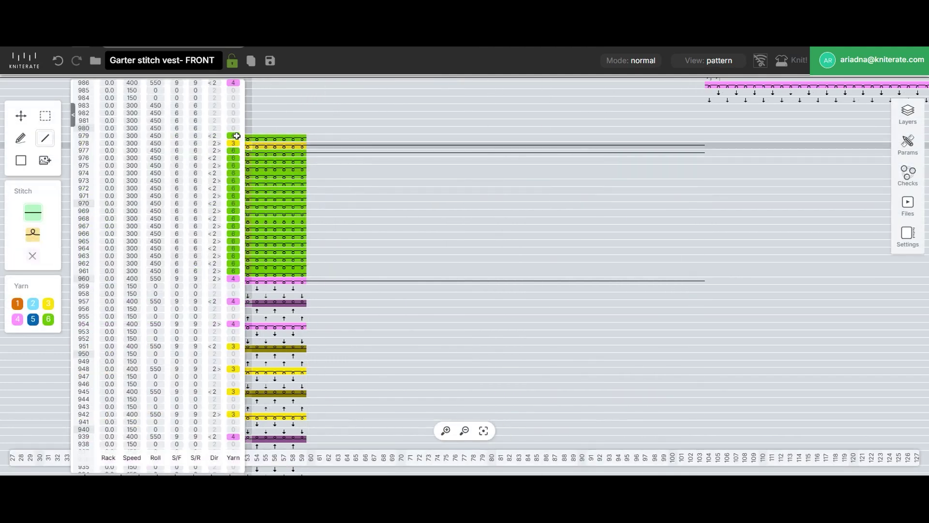
Step: Clear the yarn of row 979 and fill its columns 35–59 with front drop stitches
left_click(41, 209)
left_click(195, 182)
scroll(584, 218, "left", 5)
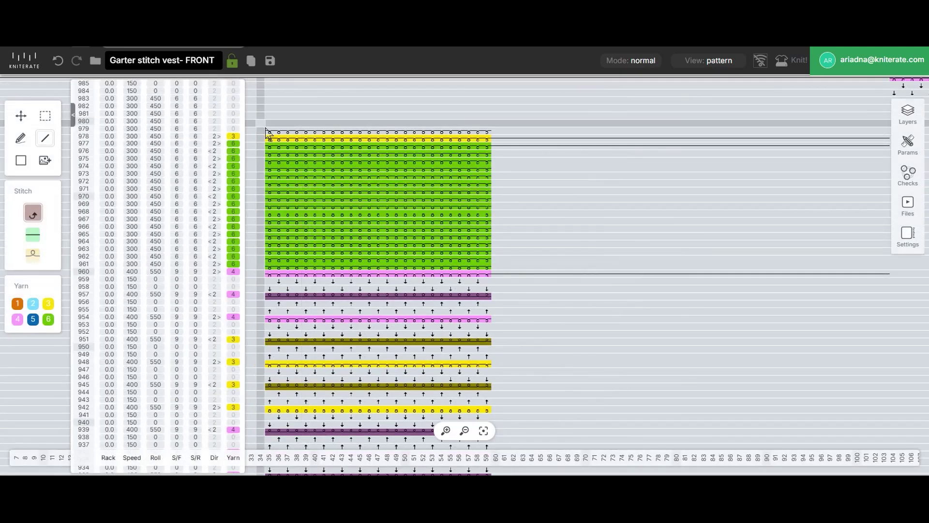
left_click_drag(274, 132, 486, 131)
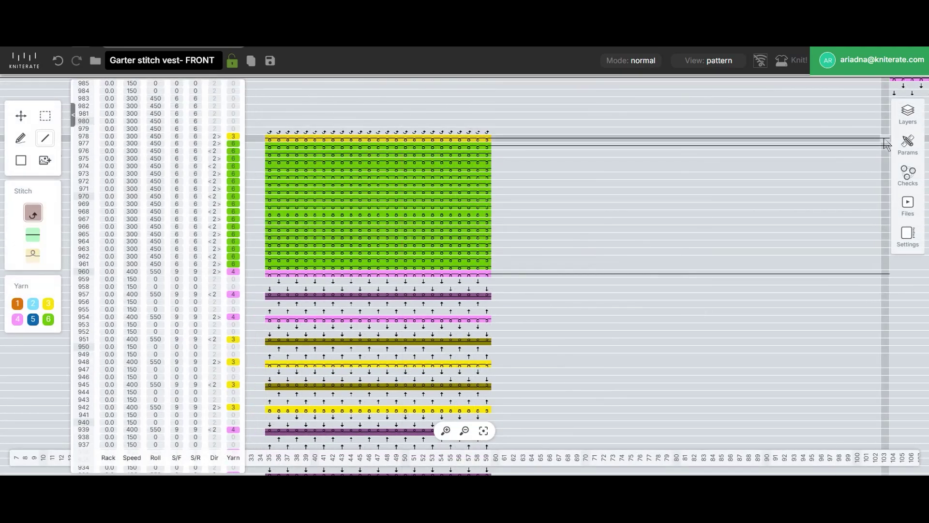
Step: Set the direction to 0 on rows 986, 1001 and 1149 of the right shoulder section
scroll(742, 242, "right", 10)
scroll(742, 242, "up", 5)
key("s")
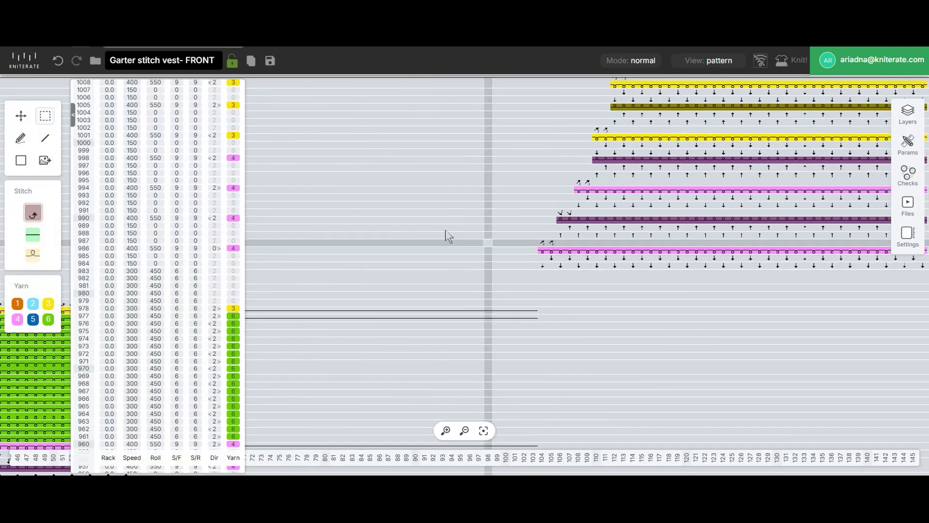
left_click(211, 134)
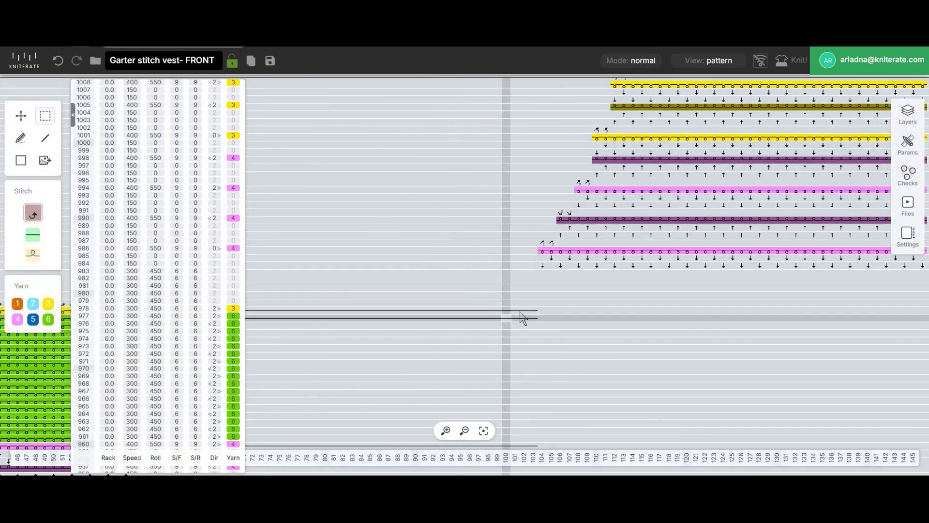
scroll(459, 369, "up", 4)
scroll(459, 370, "up", 15)
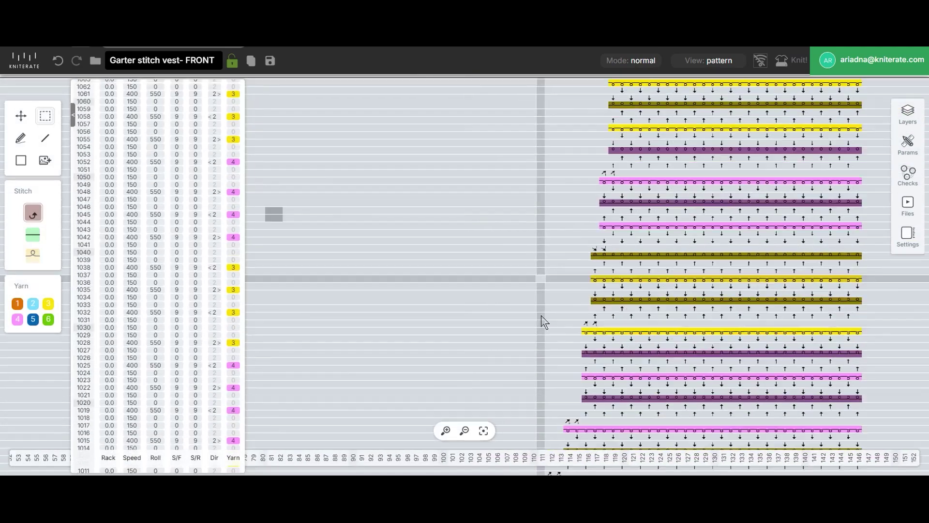
scroll(516, 333, "up", 10)
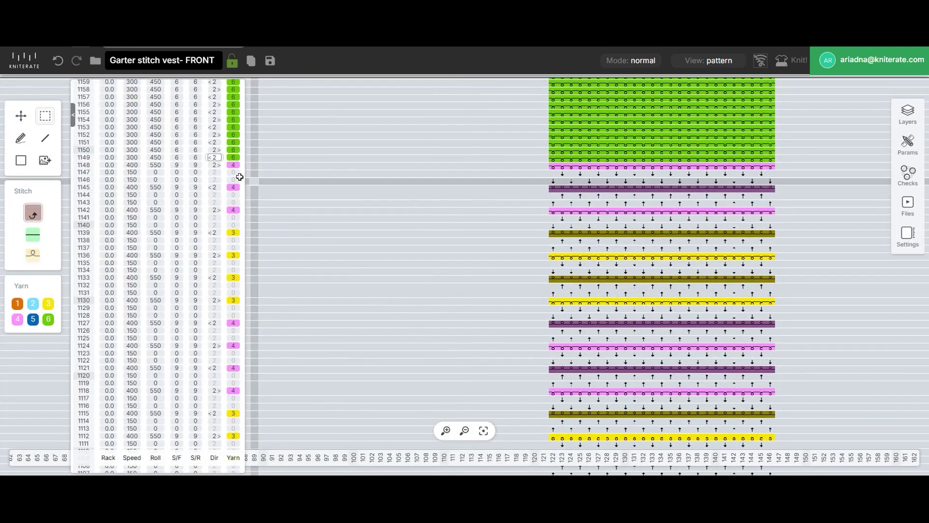
Step: Draw front drop stitches across row 1167, columns 122–146, on top of the right shoulder's waste yarn block
scroll(314, 281, "up", 3)
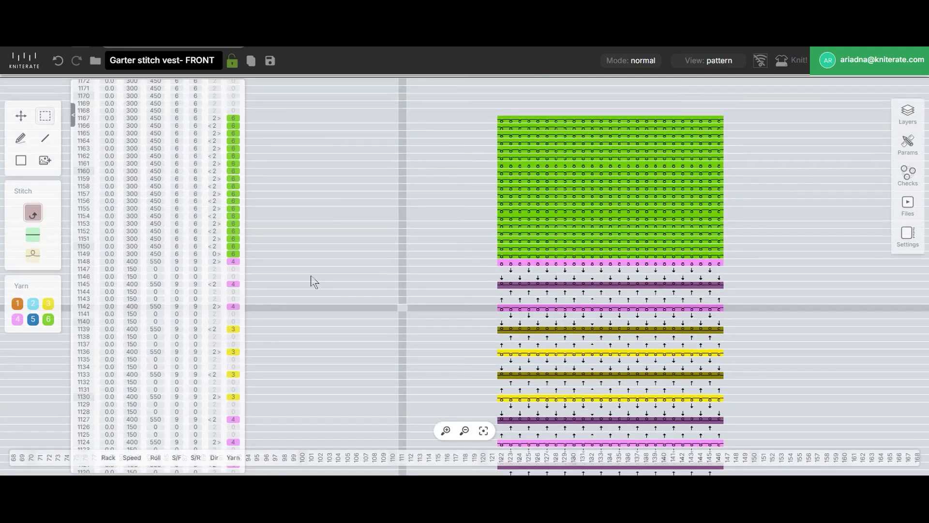
left_click(45, 138)
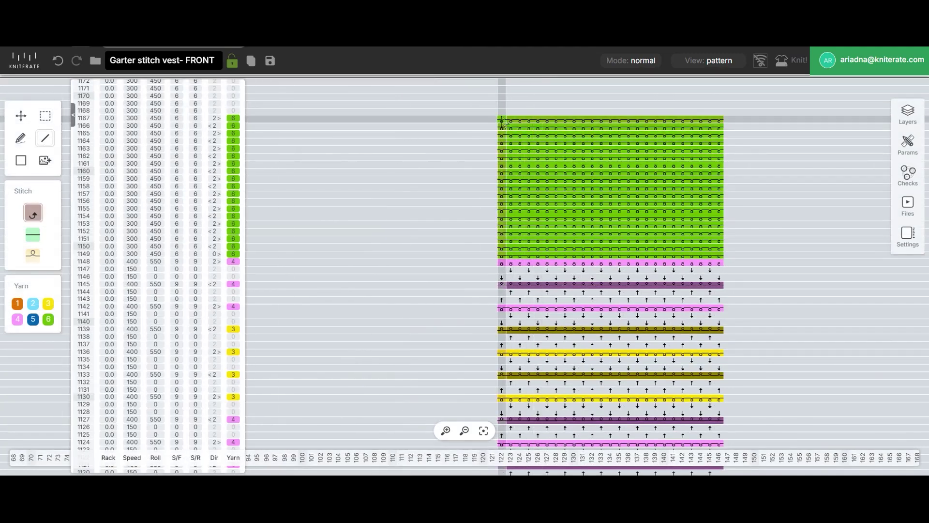
left_click_drag(502, 121, 721, 122)
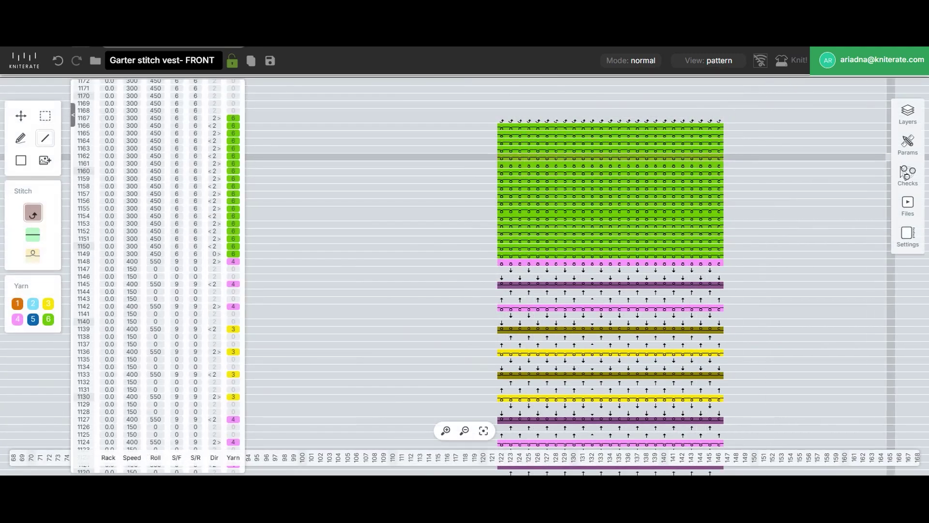
Step: Run the checks on the whole pattern and look over the two shoulder sections
left_click(908, 177)
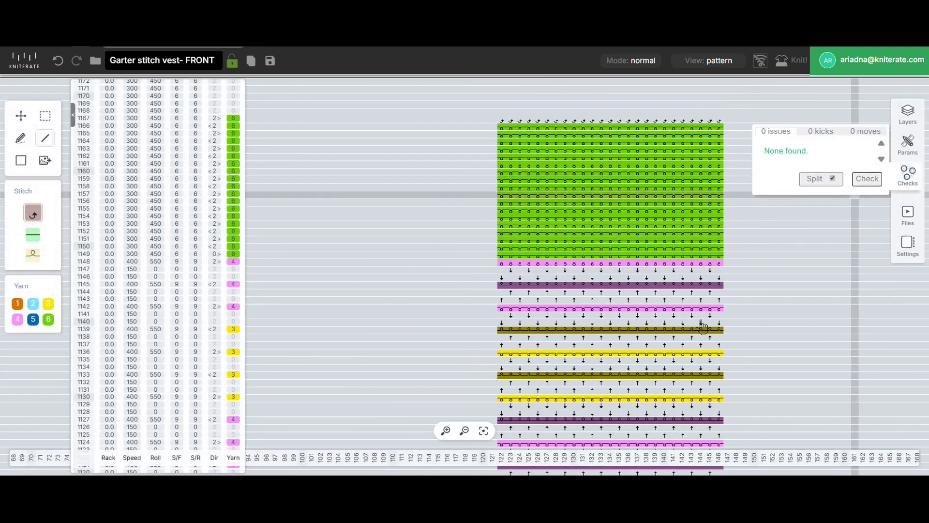
scroll(540, 308, "down", 5)
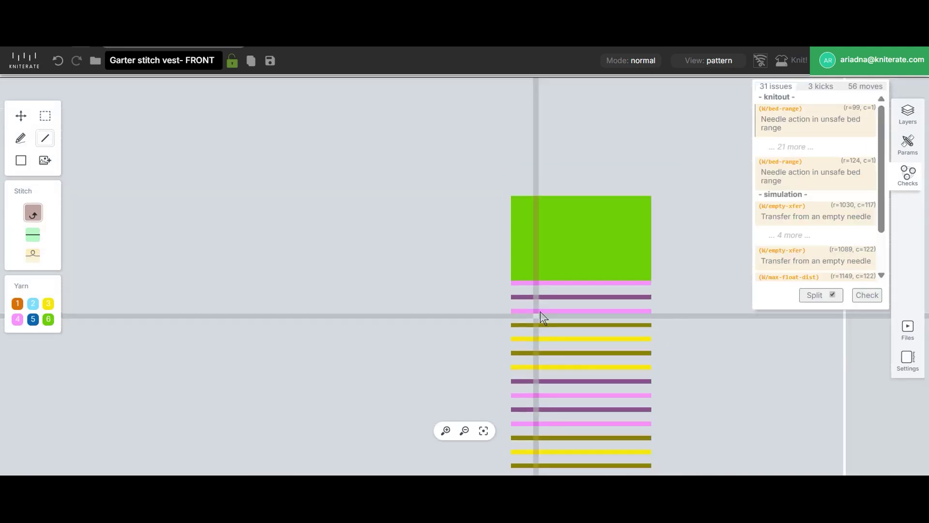
scroll(549, 309, "down", 3)
scroll(590, 348, "down", 2)
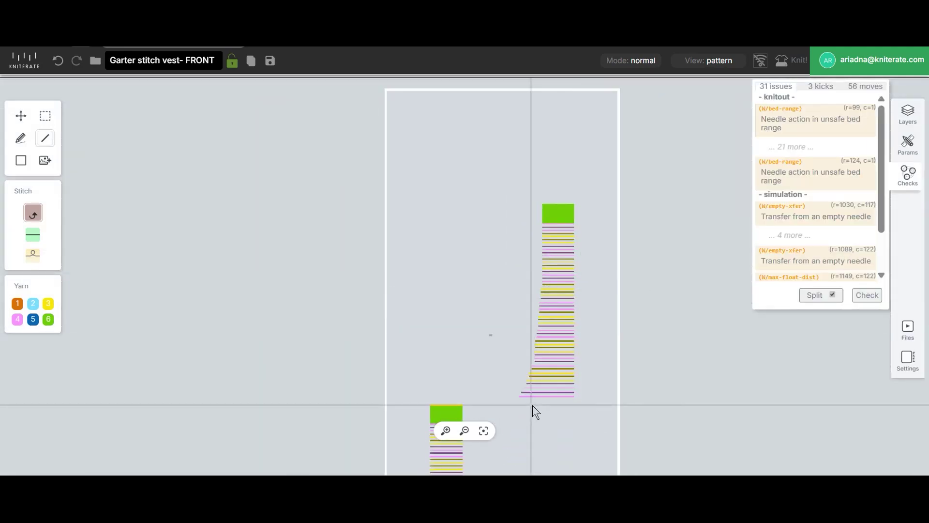
scroll(542, 431, "down", 2)
left_click_drag(555, 452, 587, 266)
Step: Add a layer that moves the whole pattern 36 columns to the right, out of the unsafe bed range, and rerun the checks
left_click(907, 115)
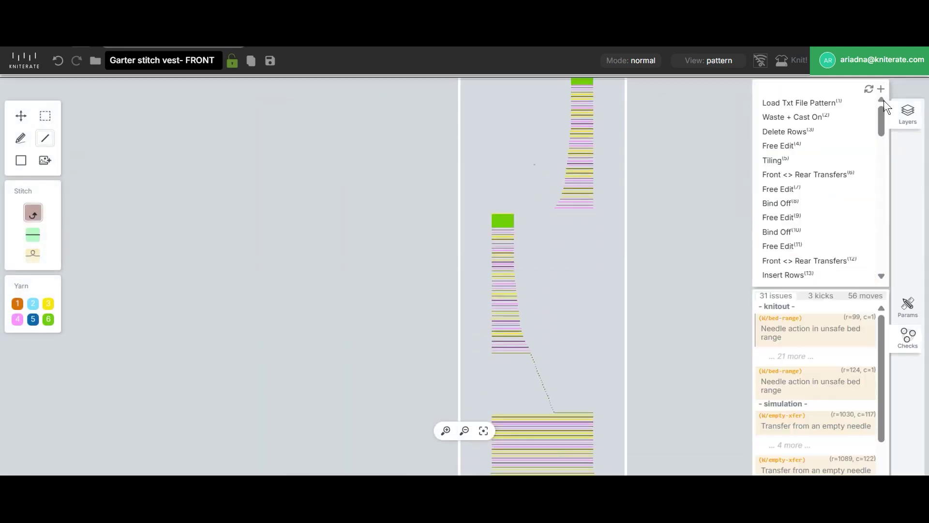
left_click(881, 89)
left_click(838, 188)
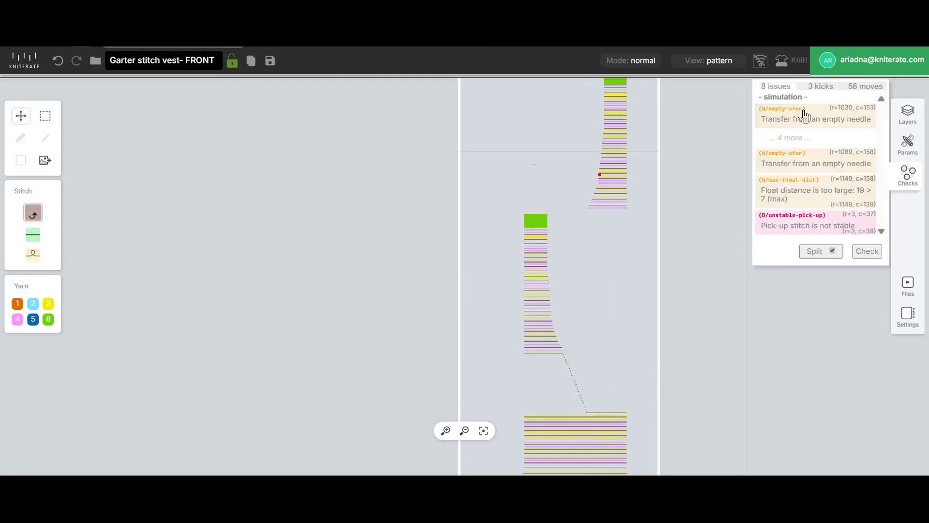
Step: Erase the flagged empty-needle transfers along the right shoulder's inner edge, from row 1030, column 153 to row 1089, column 158, and recheck
scroll(605, 170, "up", 10)
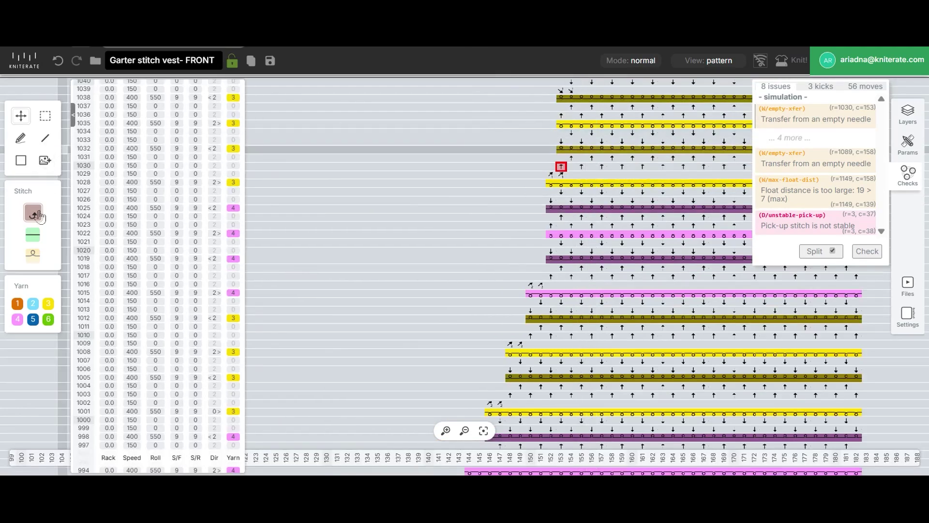
left_click(37, 220)
left_click(221, 165)
left_click(561, 167)
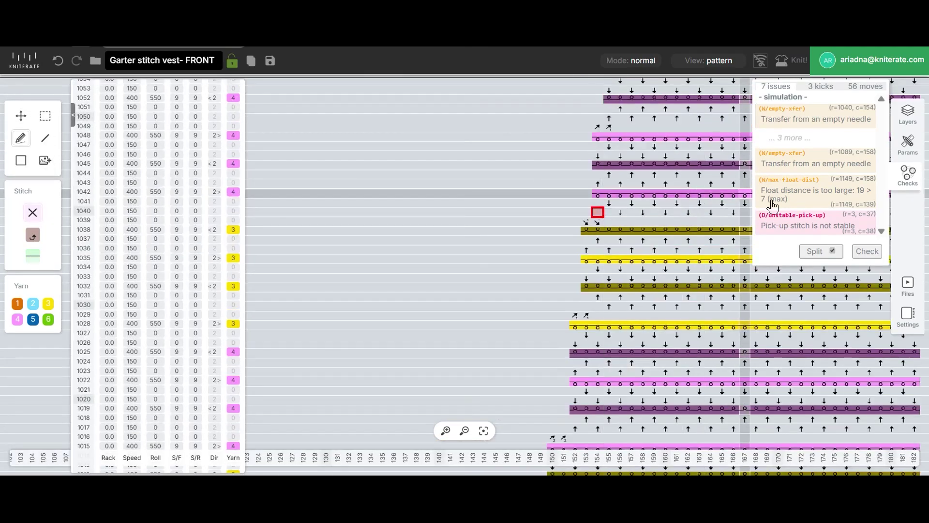
scroll(610, 124, "up", 10)
scroll(611, 124, "right", 4)
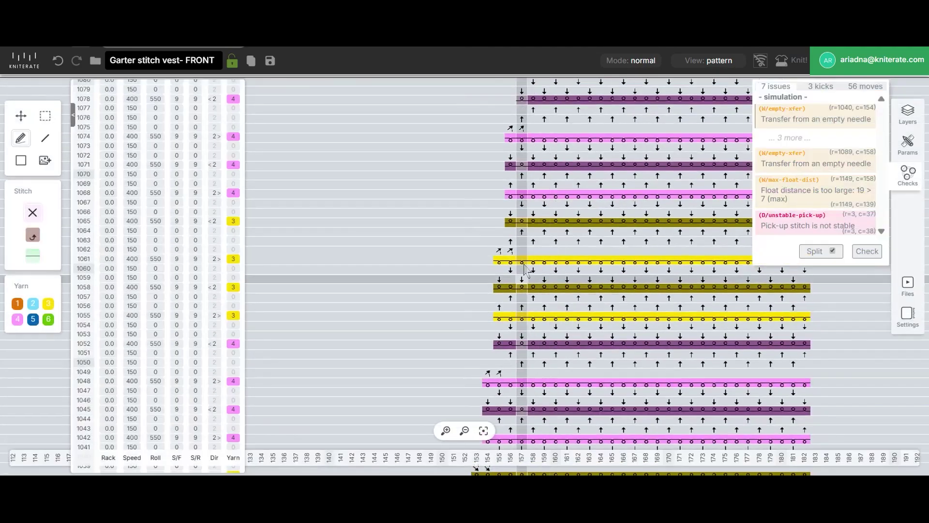
scroll(524, 124, "up", 14)
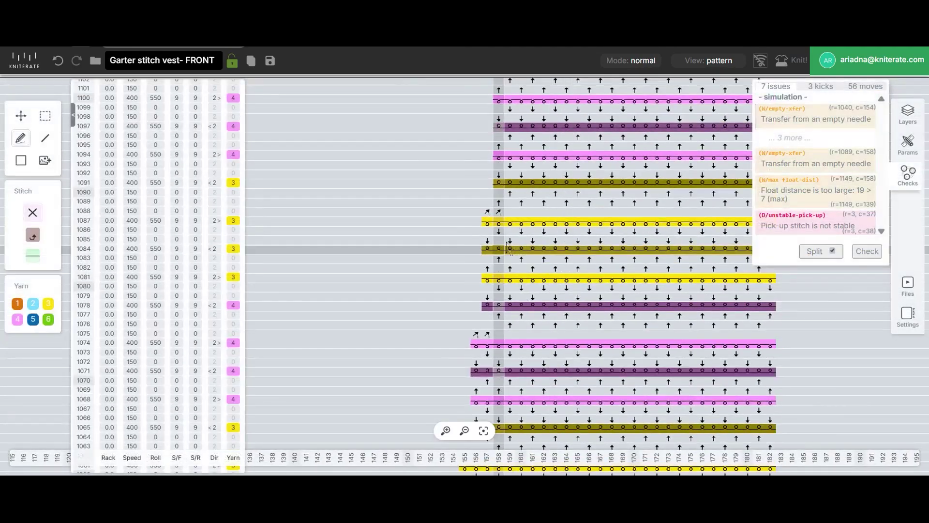
scroll(538, 280, "right", 2)
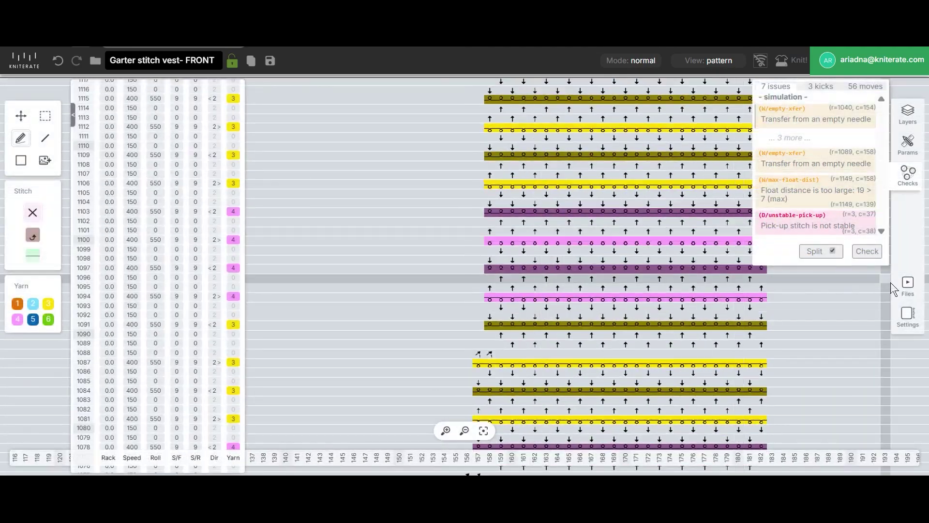
left_click(871, 257)
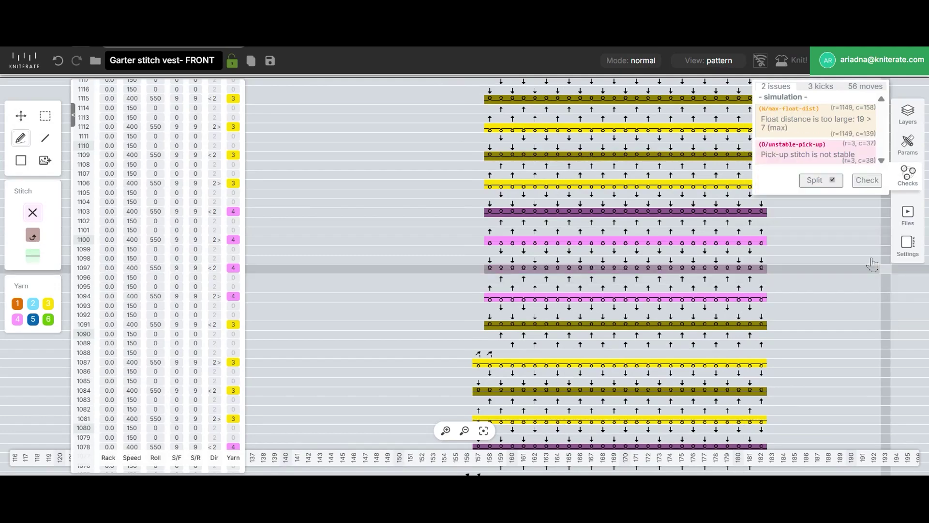
Step: Switch to stitch view to examine the miss stitch line between the two shoulder sections
scroll(556, 280, "down", 8)
scroll(540, 256, "up", 4)
scroll(540, 279, "up", 5)
scroll(540, 278, "down", 7)
scroll(560, 201, "up", 1)
left_click(720, 62)
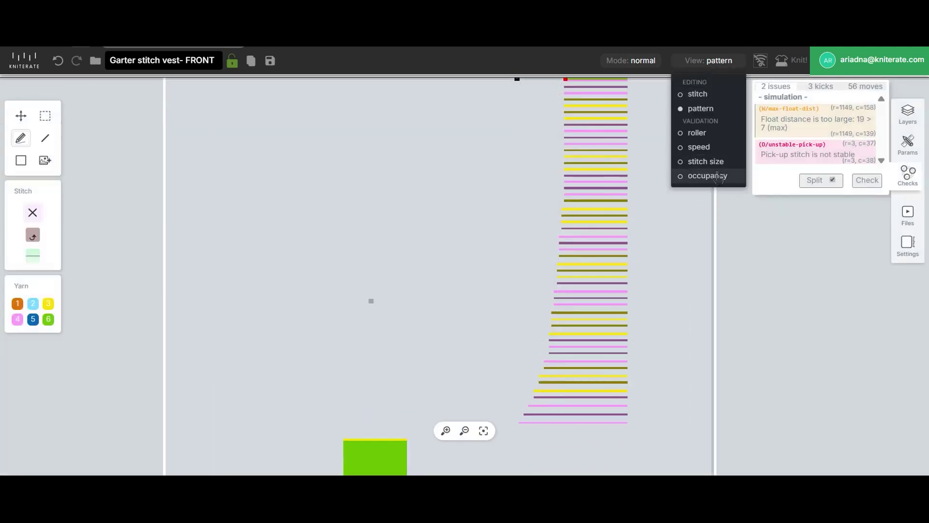
left_click(703, 99)
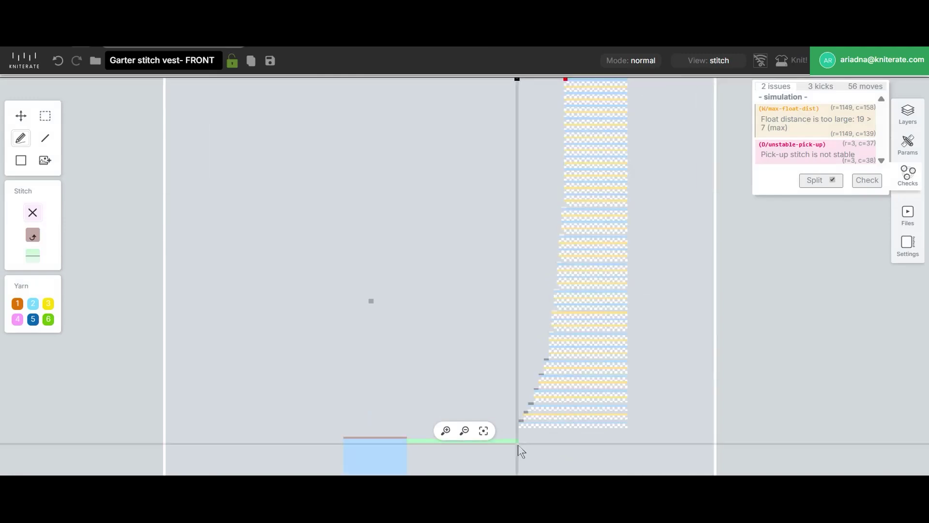
Step: Draw a miss stitch line in row 1149 from column 139 to 157 to fix the long float, and rerun the checks
scroll(512, 247, "up", 6)
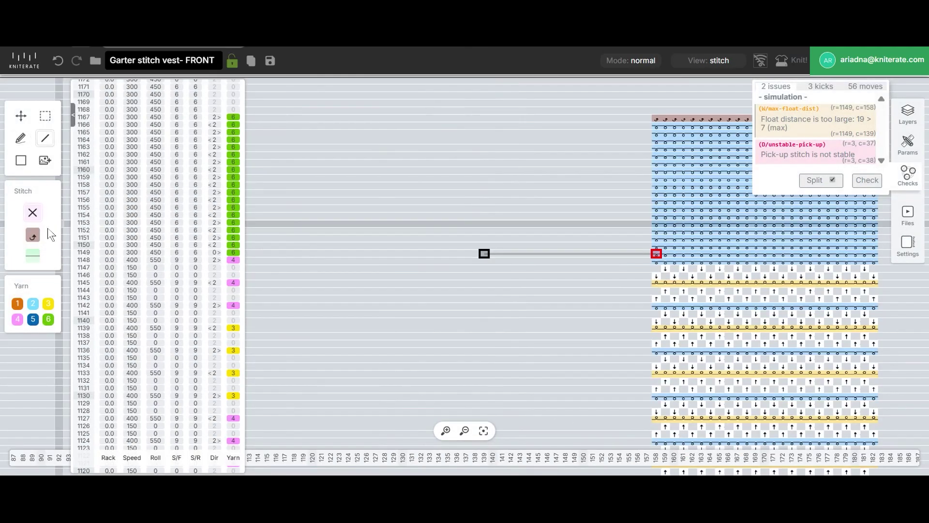
left_click(33, 254)
left_click(485, 253)
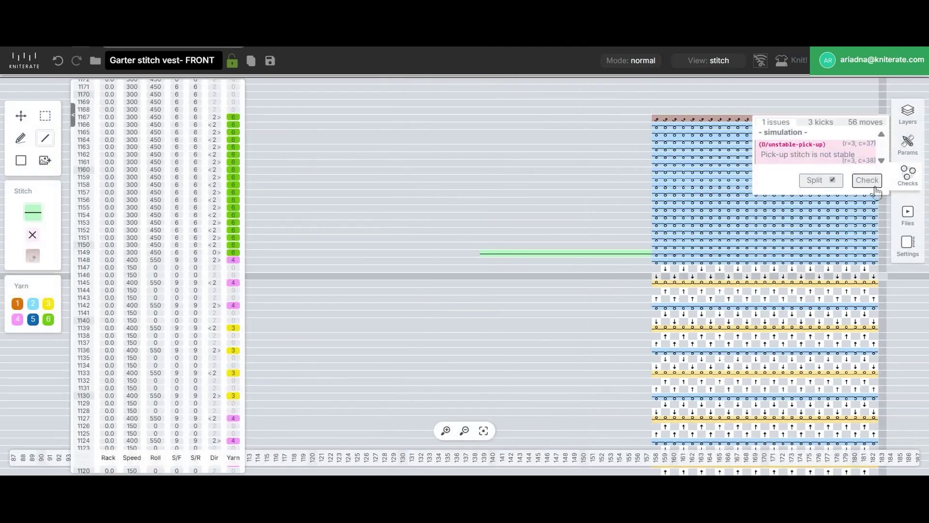
Step: Save the knitting file and return to pattern view with both shoulder sections in sight
left_click(270, 61)
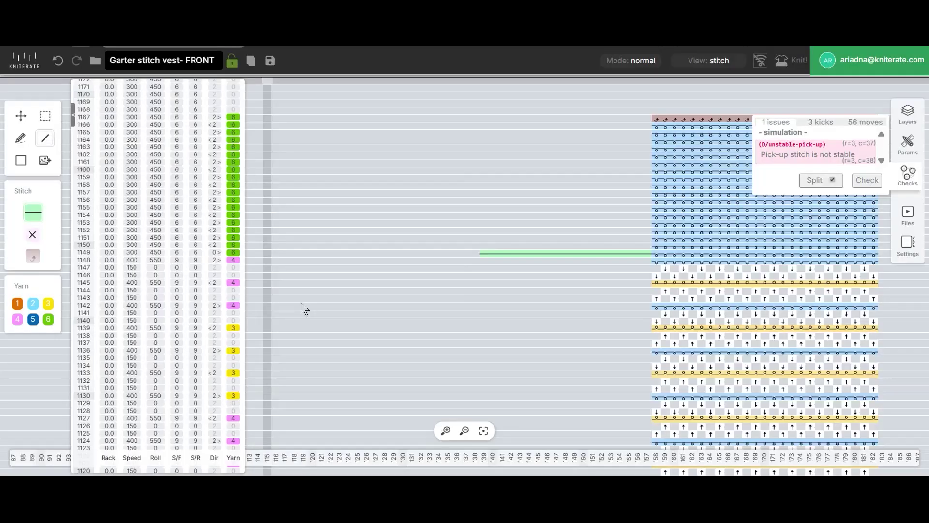
scroll(419, 272, "down", 5)
left_click(708, 61)
left_click(700, 109)
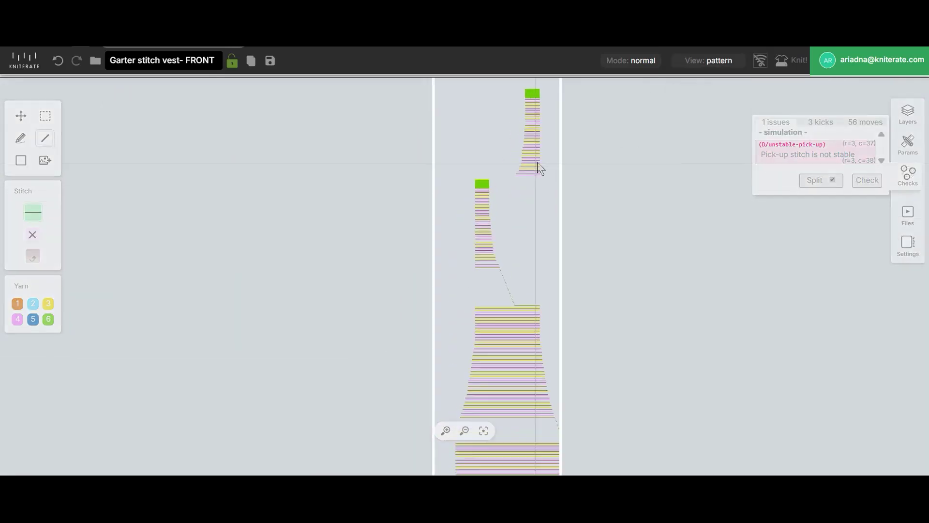